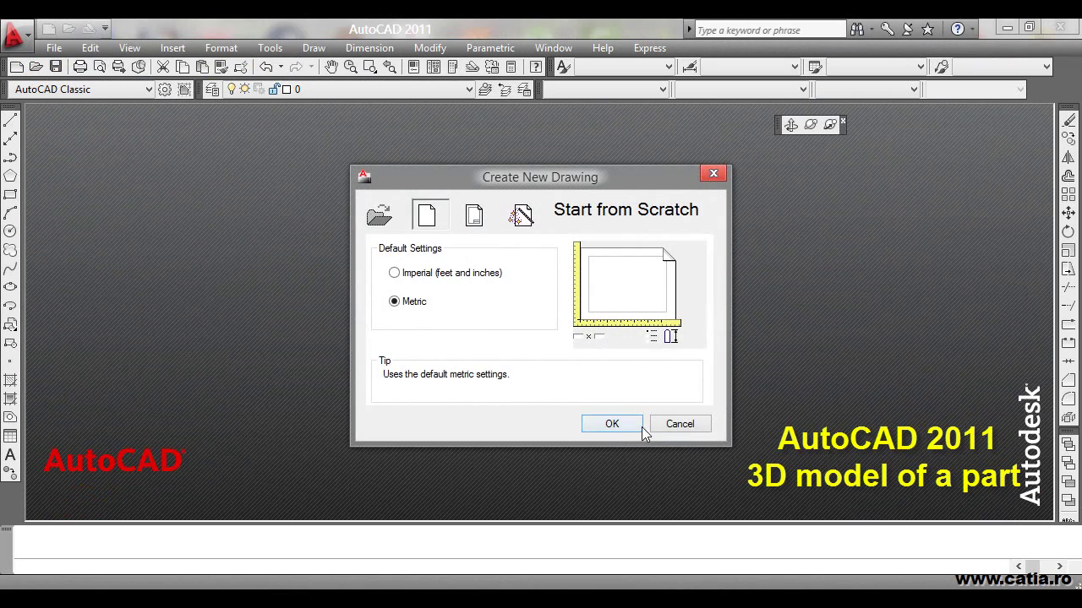
Step: Start a new blank metric drawing, Drawing3.dwg, from the default template
left_click(627, 427)
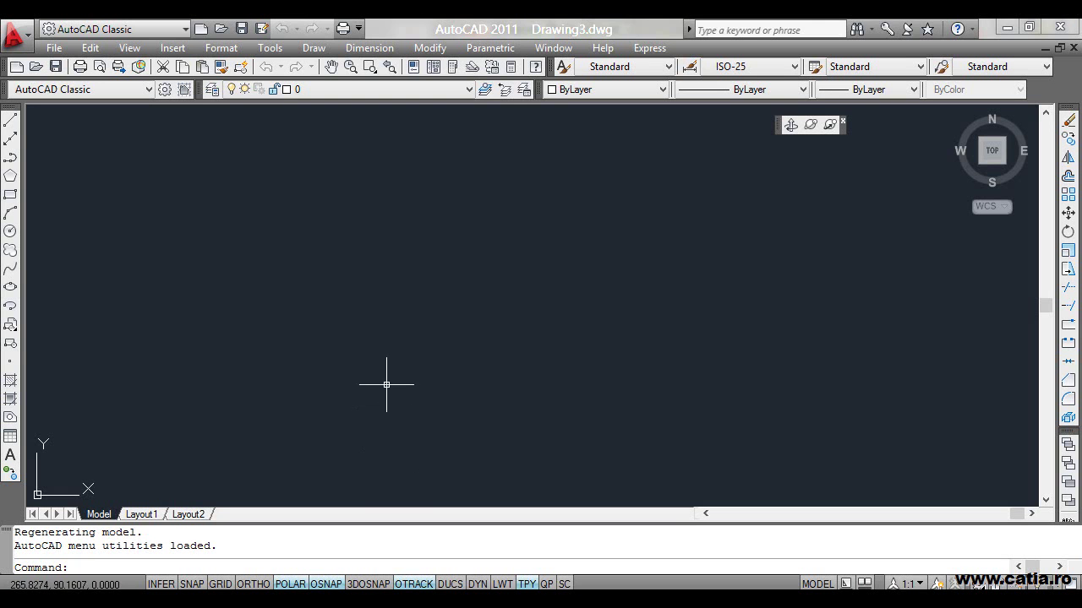
Step: Draw the first circle with radius 6
type("le")
key("Return")
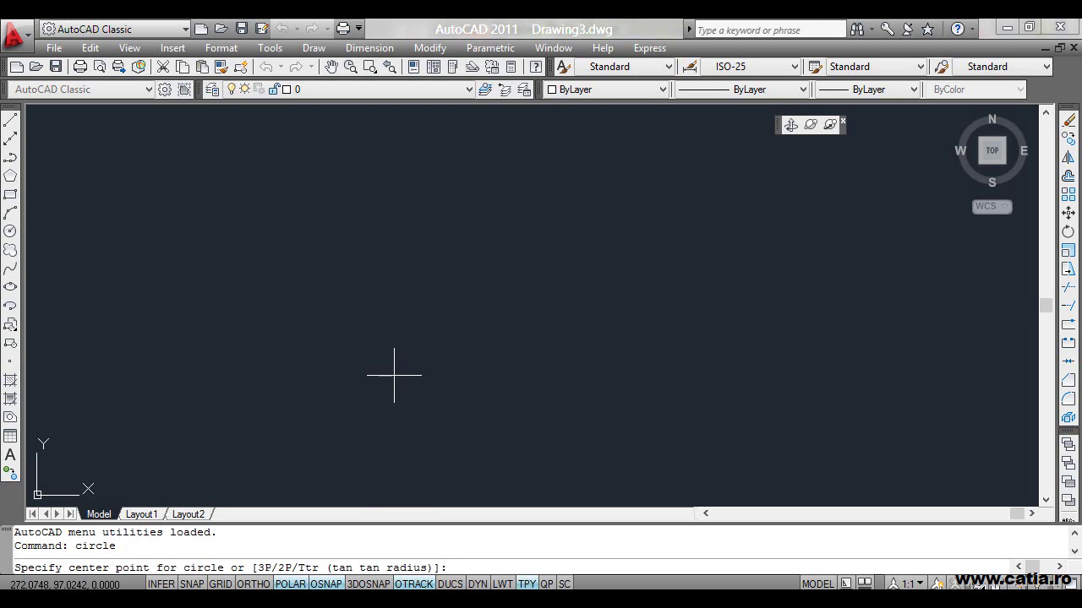
left_click(362, 353)
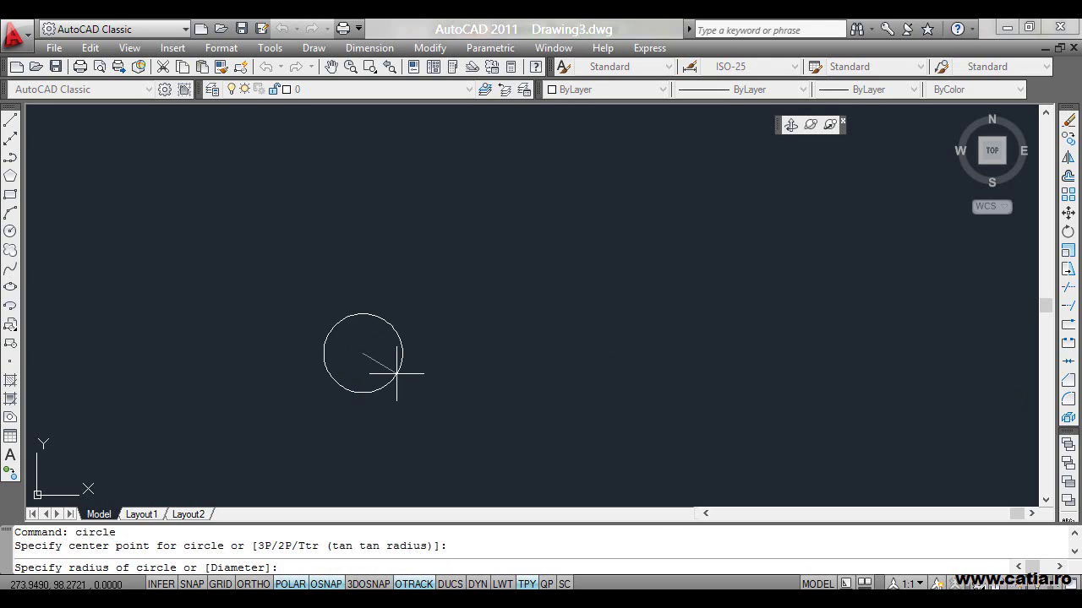
type("6")
key("Return")
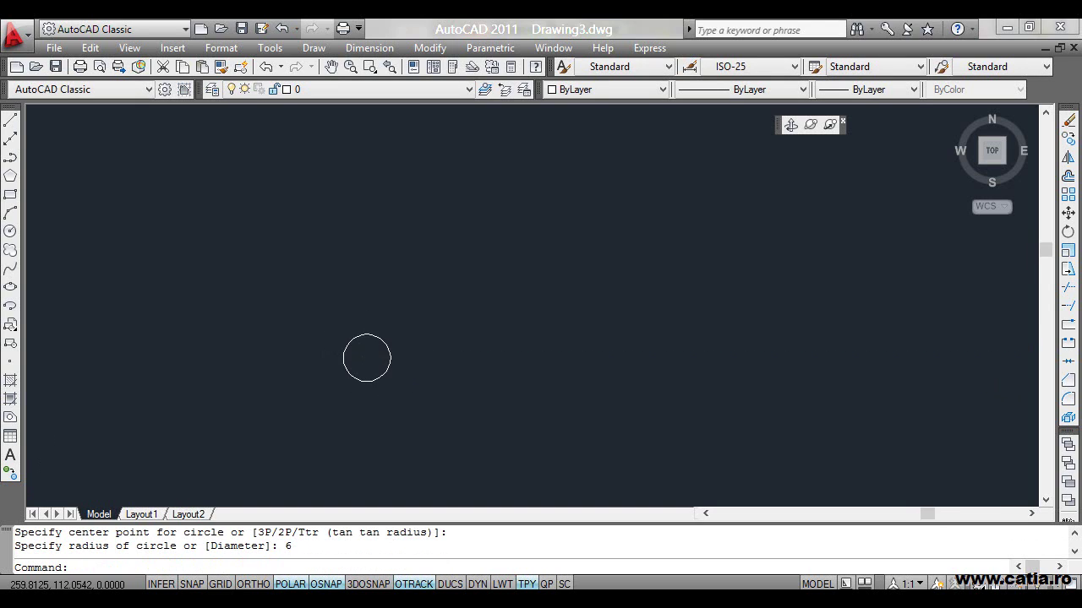
Step: Draw a helper line 12 units to the right from the circle's centre
scroll(377, 354, "up", 5)
middle_click_drag(398, 349, 470, 328)
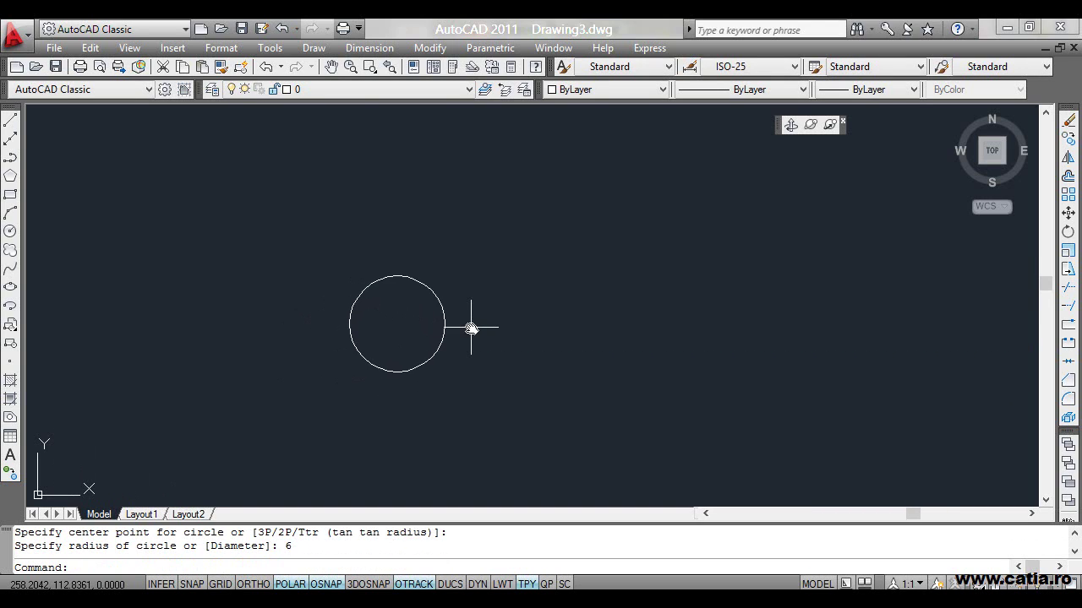
type("line")
key("Return")
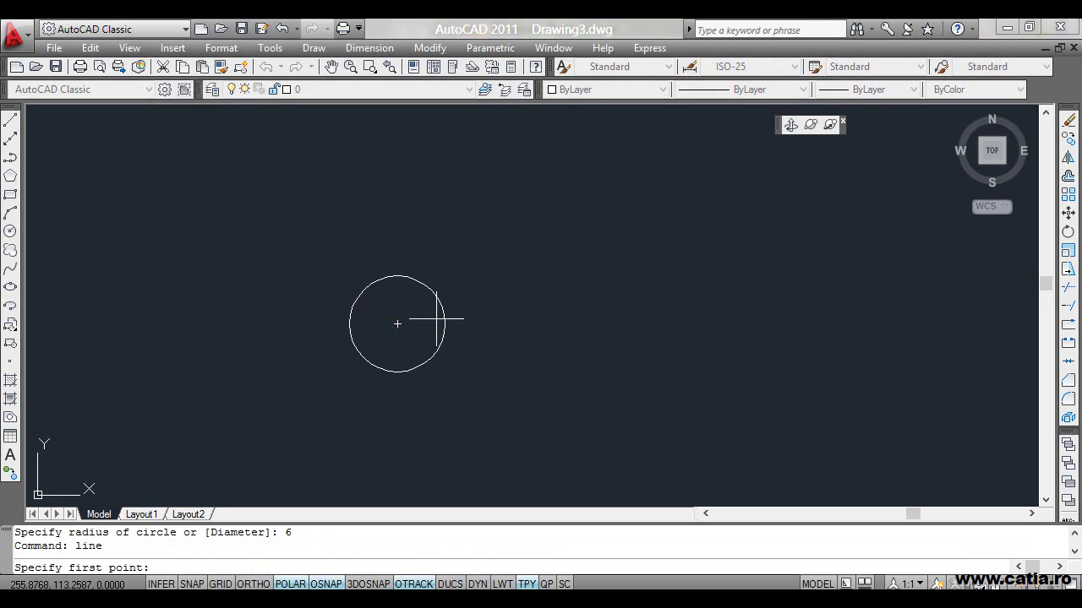
left_click(397, 321)
type("@12,0")
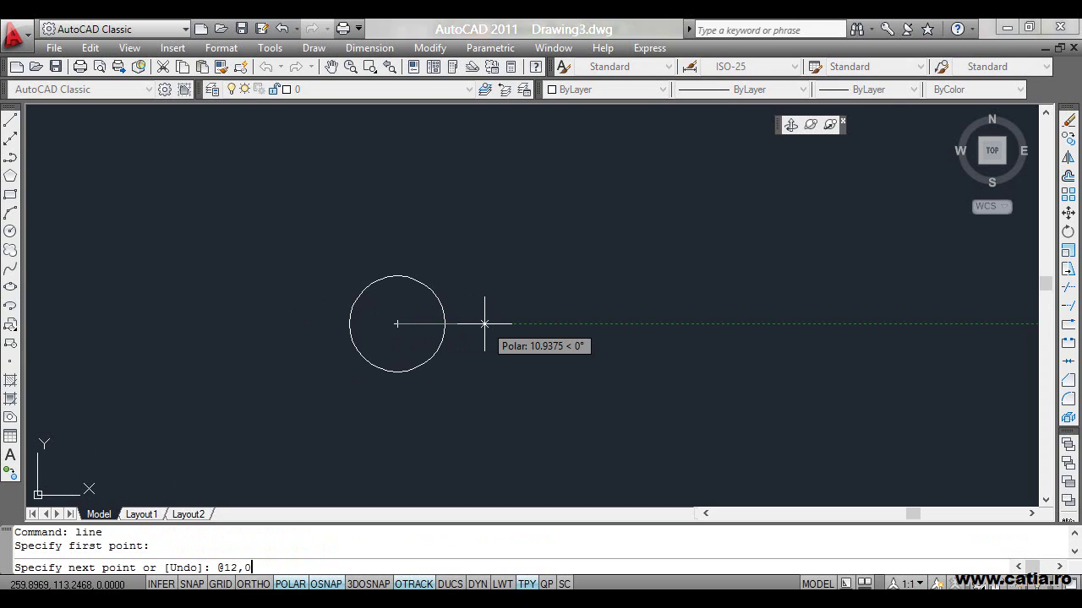
key("Return")
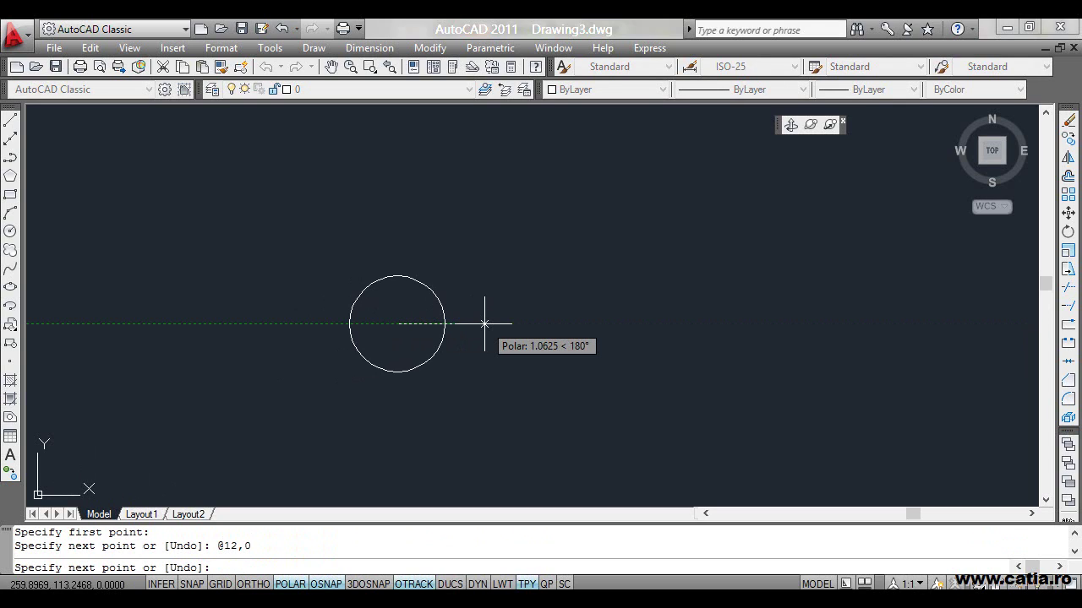
key("Return")
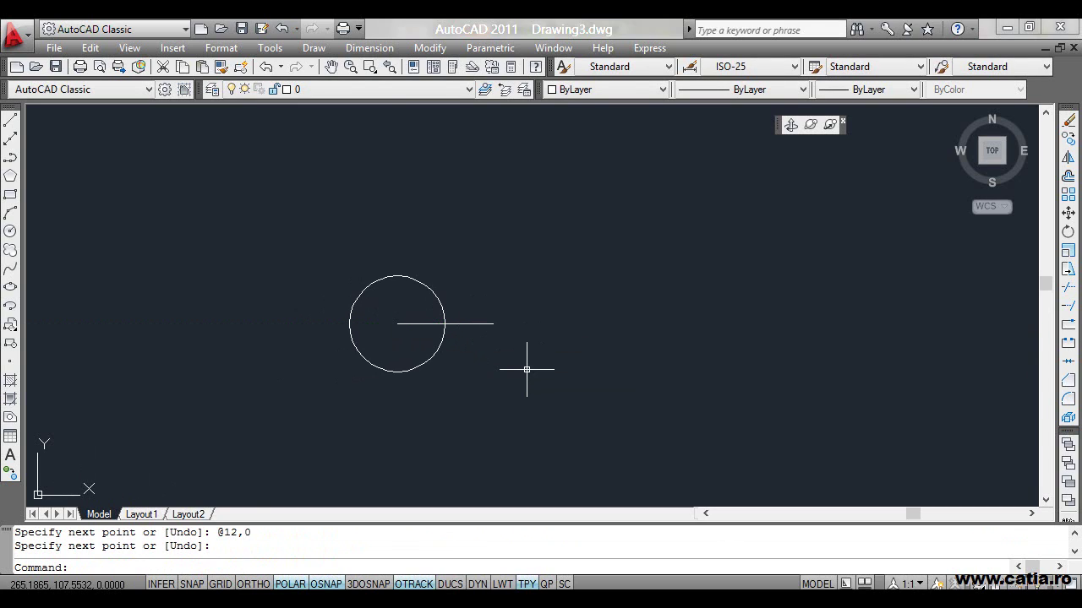
type("c")
Step: Draw a second radius-6 circle at the line's far end and delete the helper line
key("Return")
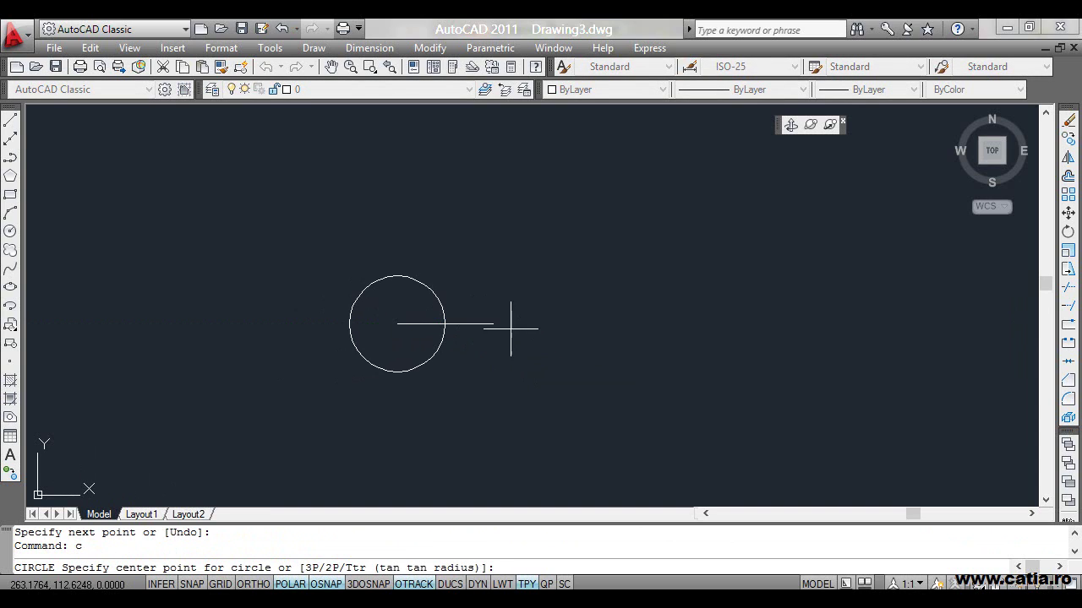
left_click(493, 322)
type("6")
key("Return")
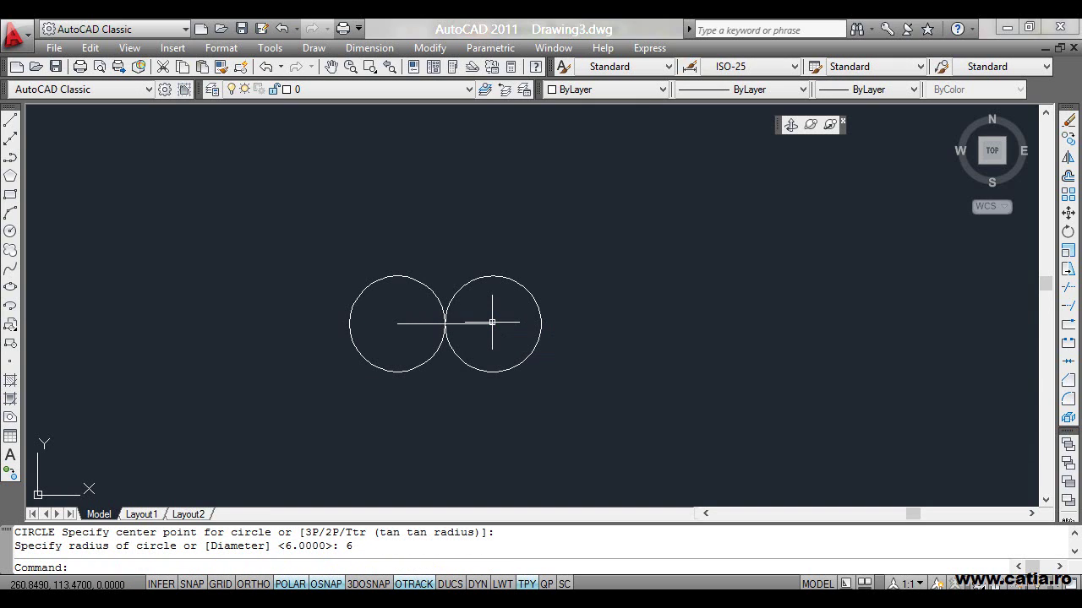
left_click(480, 324)
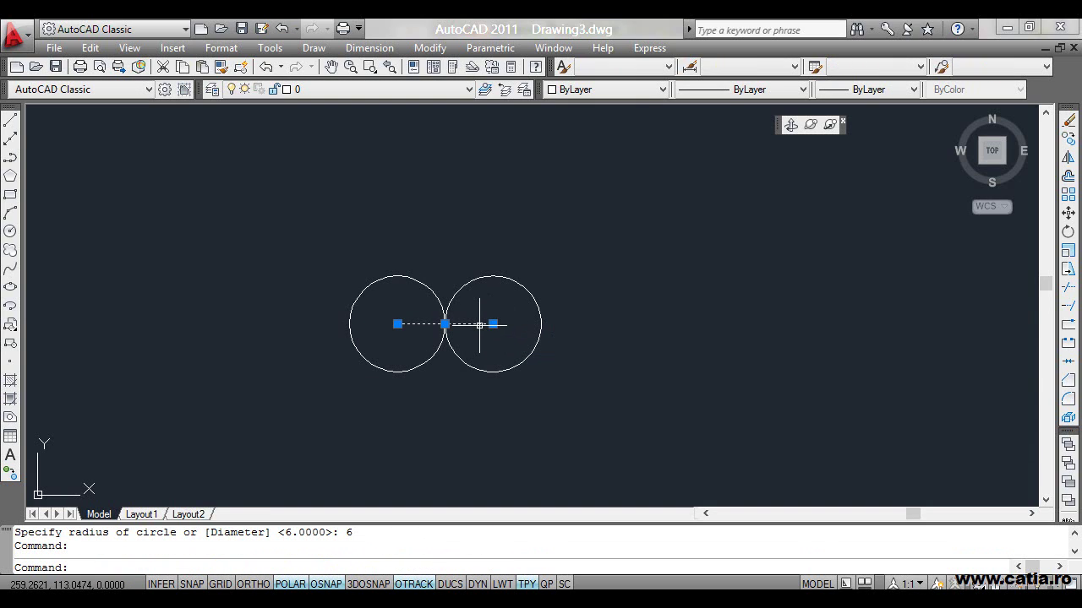
key("Delete")
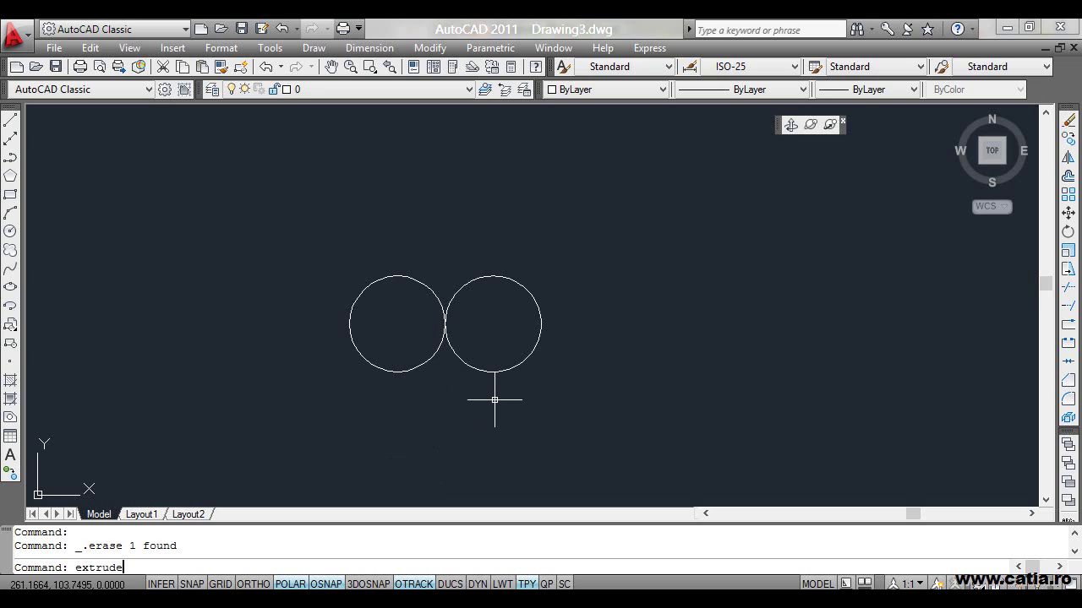
Step: Extrude both circles into cylinders 27 units high
key("Return")
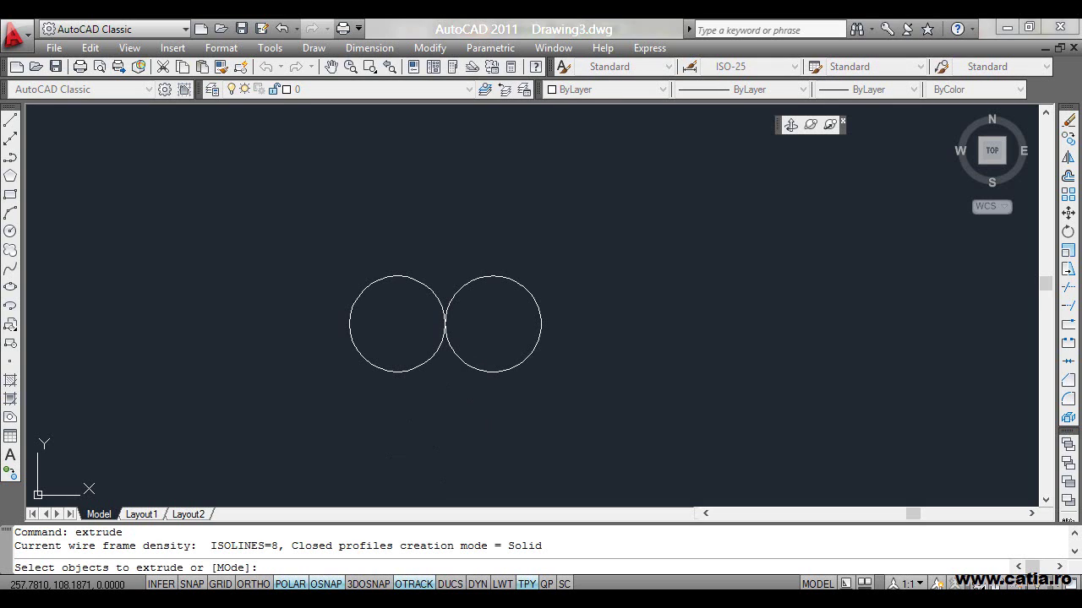
left_click(493, 372)
left_click(434, 354)
key("Return")
type("27")
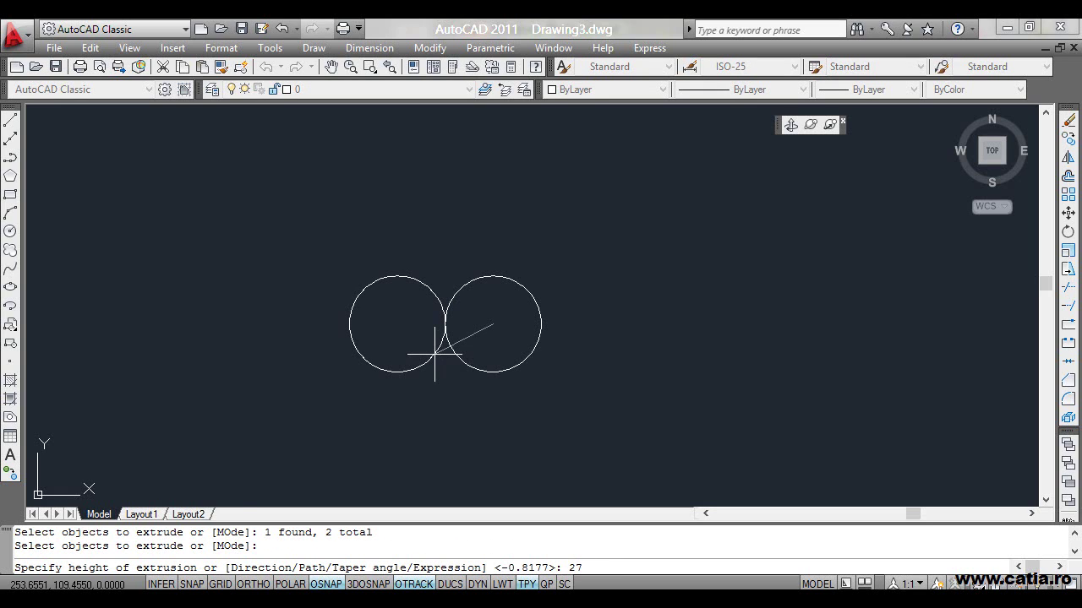
key("Return")
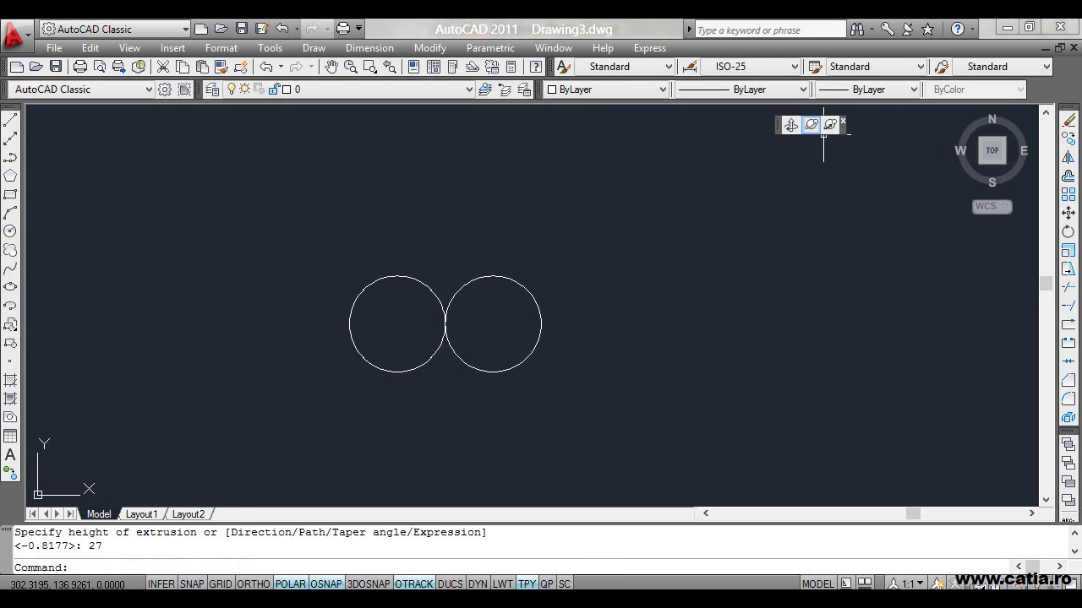
Step: Orbit and zoom to view the cylinders upright in 3D, then bring up the tub reference drawing
left_click(810, 124)
mouse_move(514, 353)
left_mouse_down()
mouse_move(531, 248)
mouse_move(527, 369)
mouse_move(612, 347)
mouse_move(500, 363)
mouse_move(483, 350)
left_mouse_up()
left_click_drag(572, 363, 582, 350)
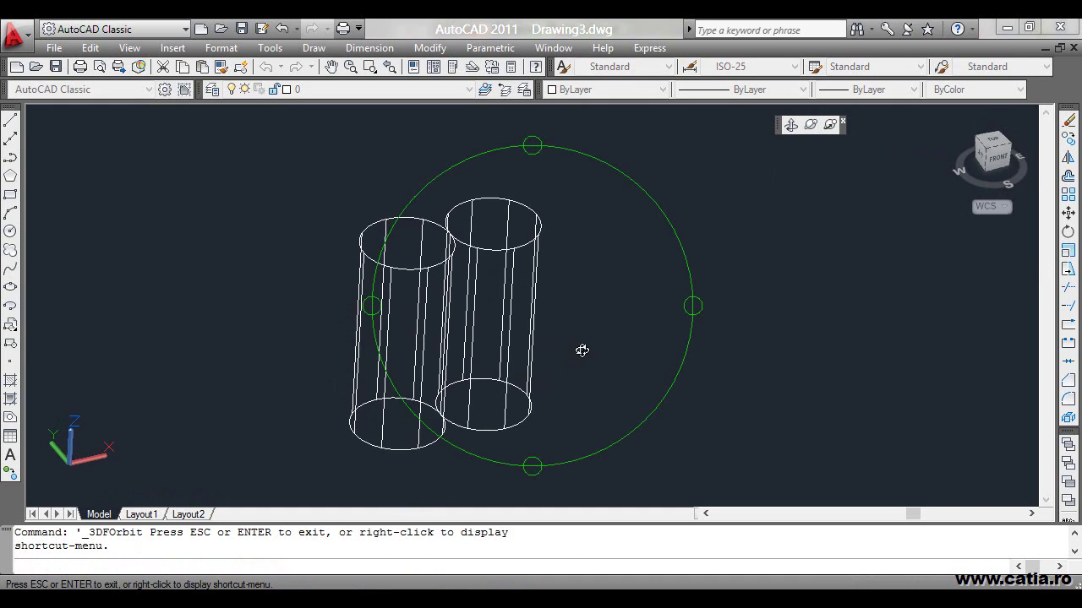
key("Escape")
scroll(558, 313, "up", 2)
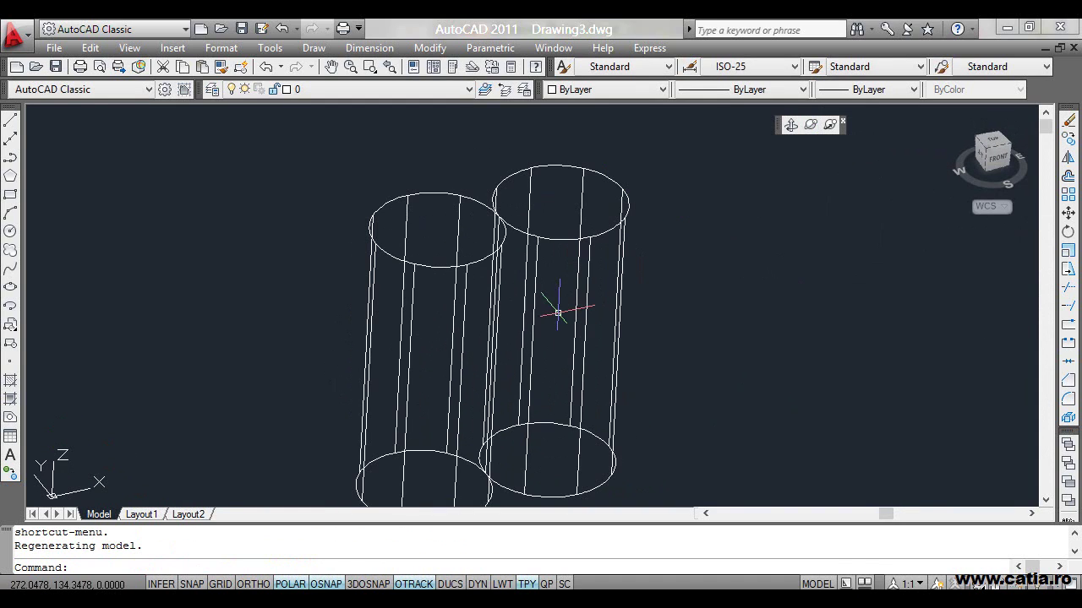
left_click(564, 586)
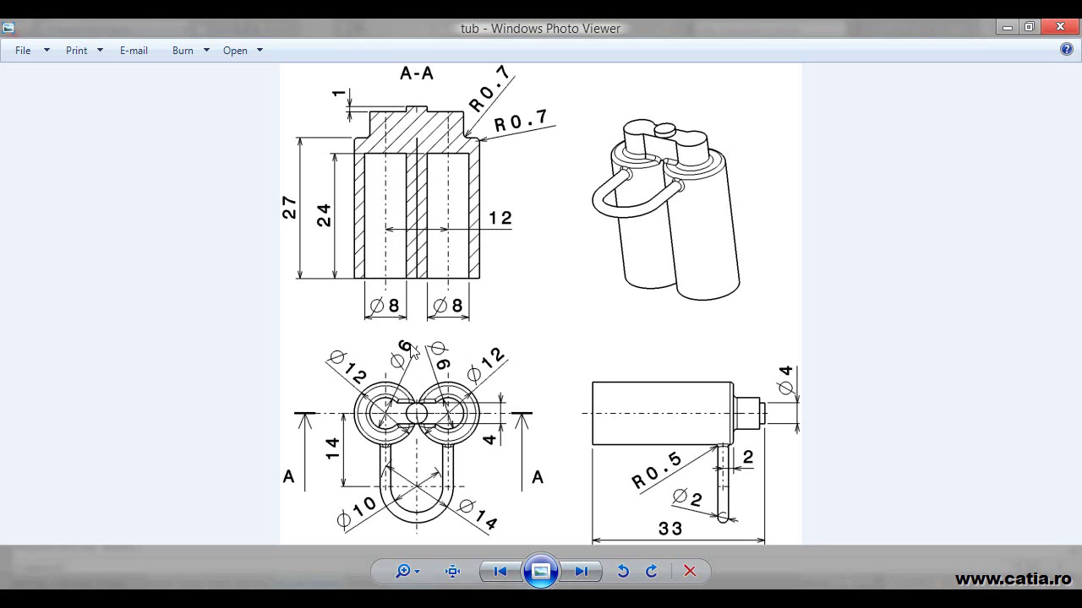
Step: Draw a radius-3 circle centred on the top of each cylinder
key("alt+Tab")
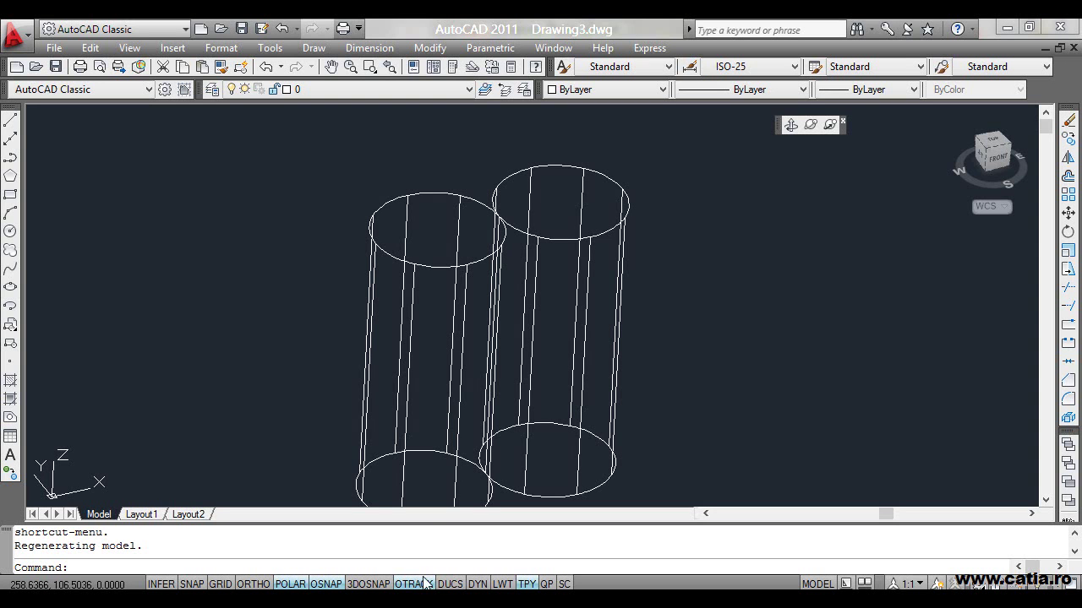
type("c")
key("Return")
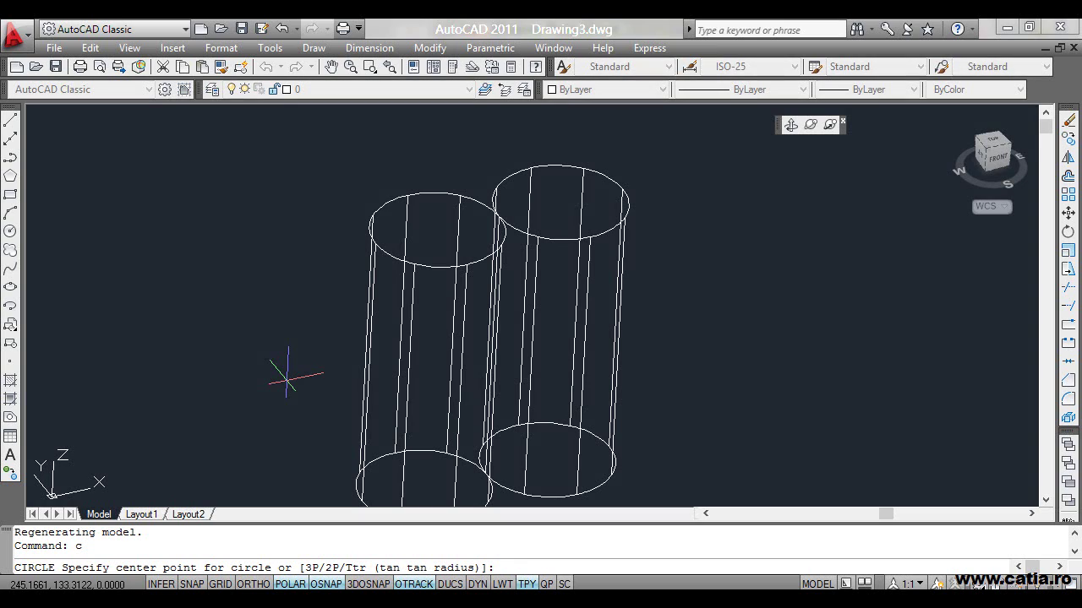
left_click(436, 228)
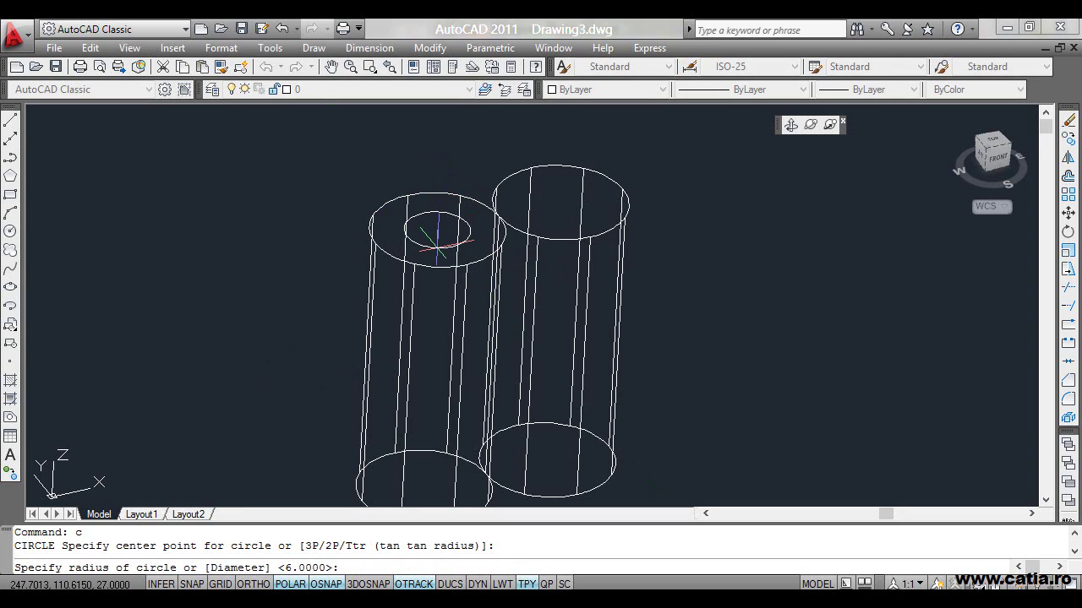
type("3")
key("Return")
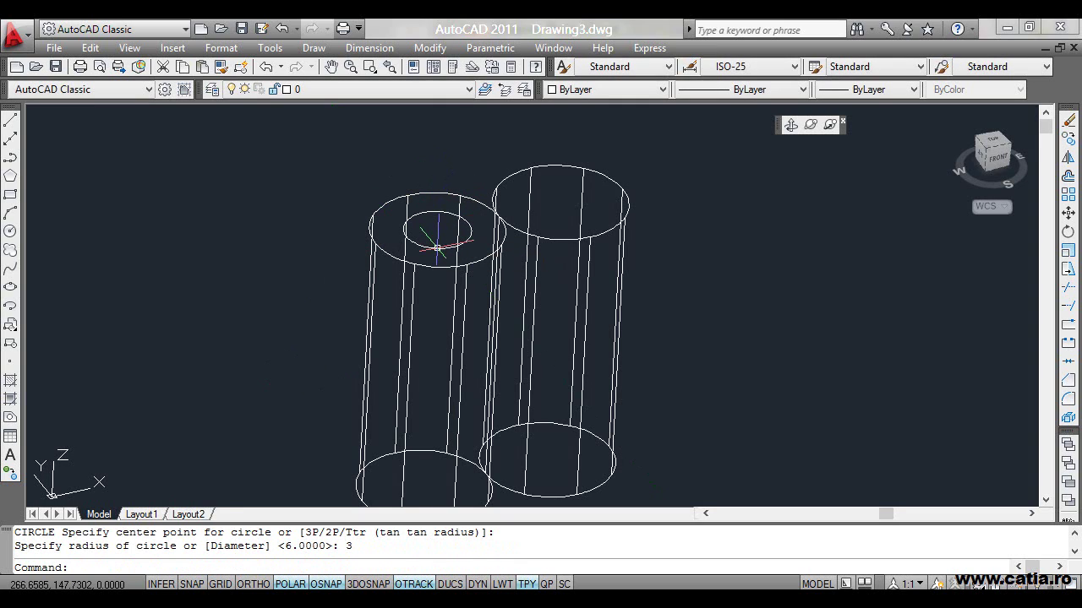
type("c")
key("Return")
left_click(561, 204)
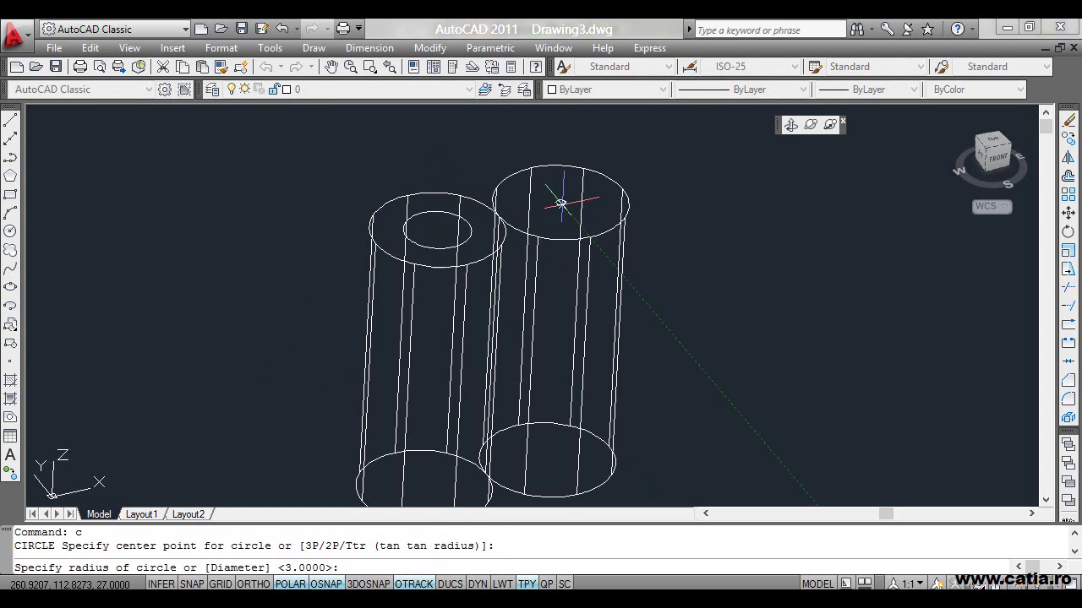
type("3")
key("Return")
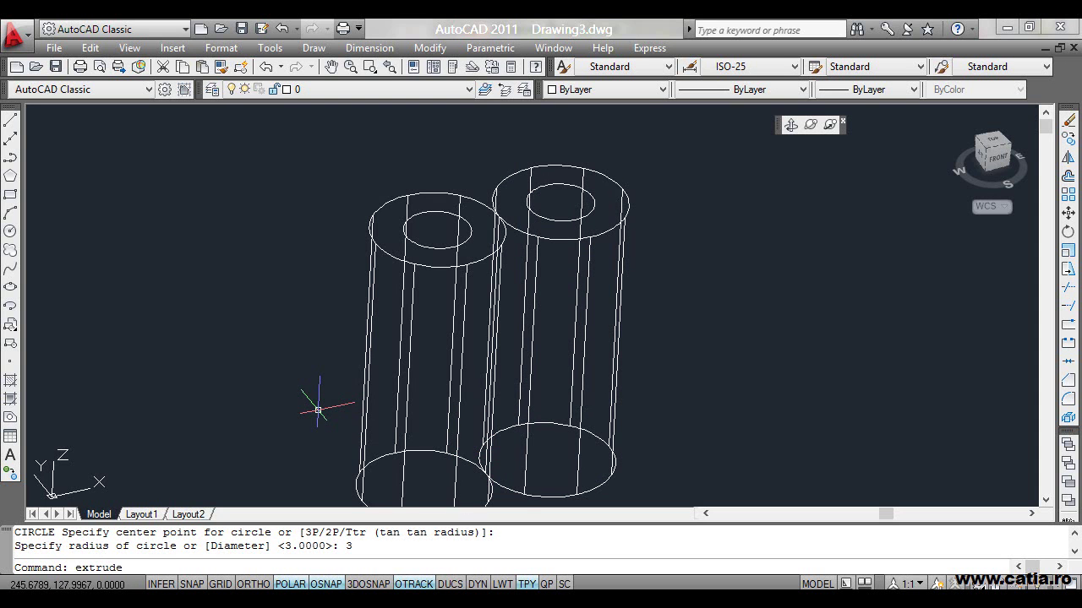
Step: Extrude both radius-3 circles 5 units upward
key("Return")
left_click(447, 250)
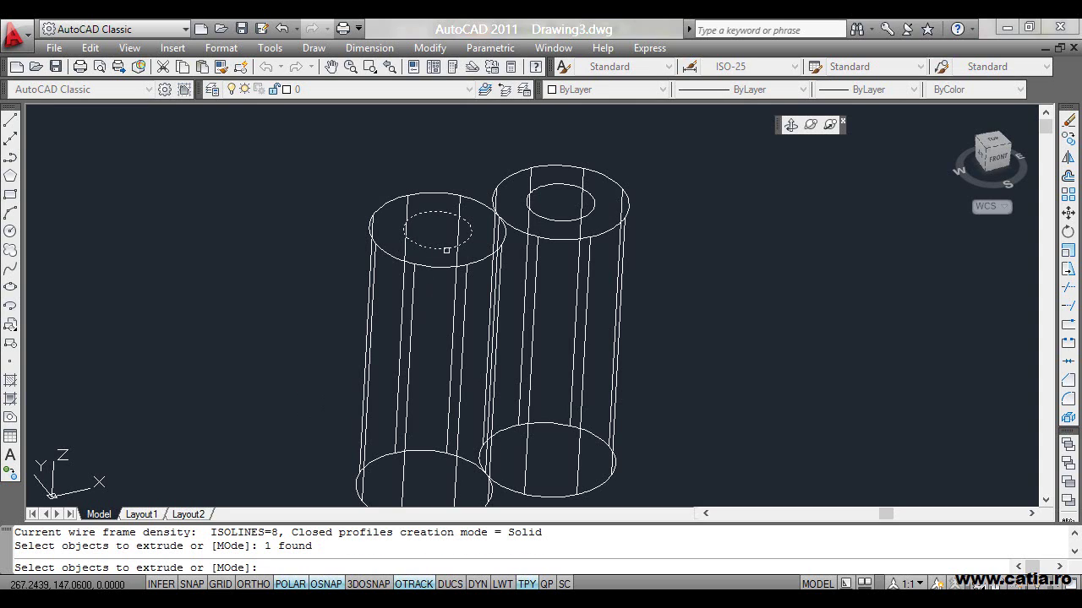
left_click(559, 221)
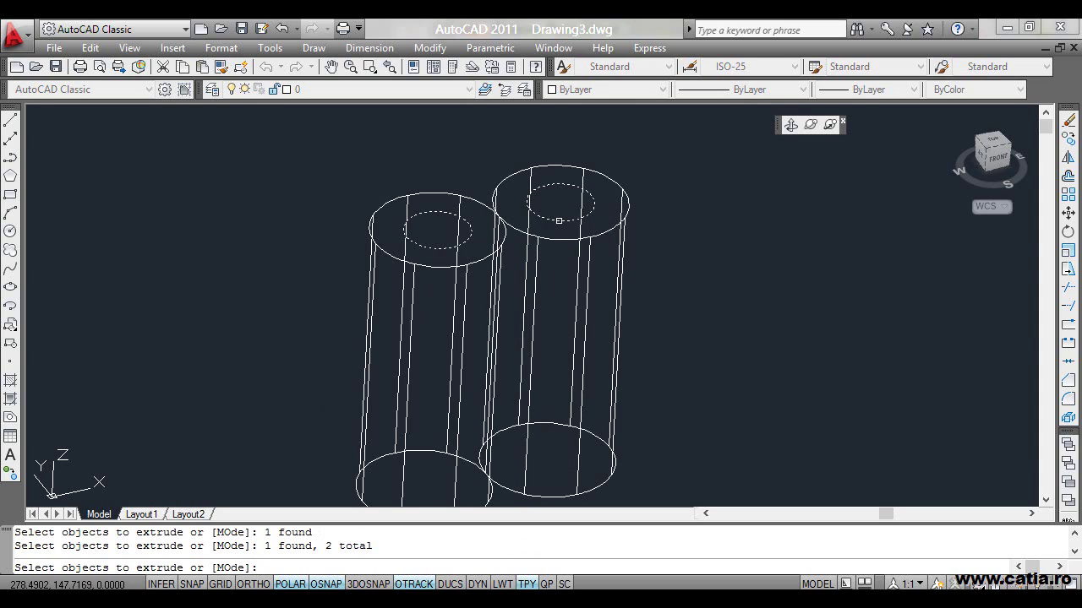
key("Return")
type("5")
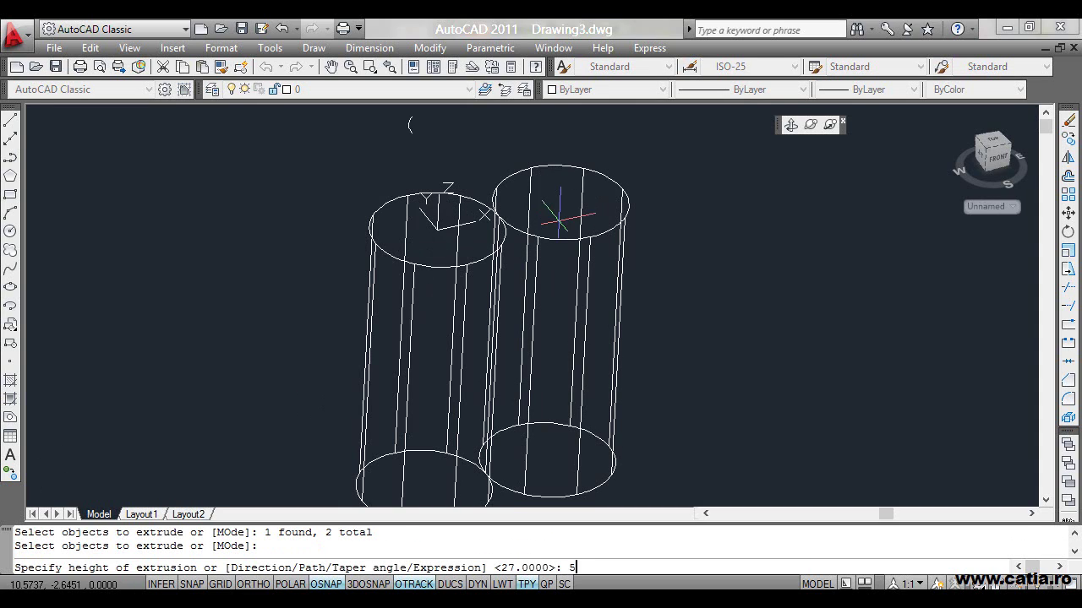
key("Return")
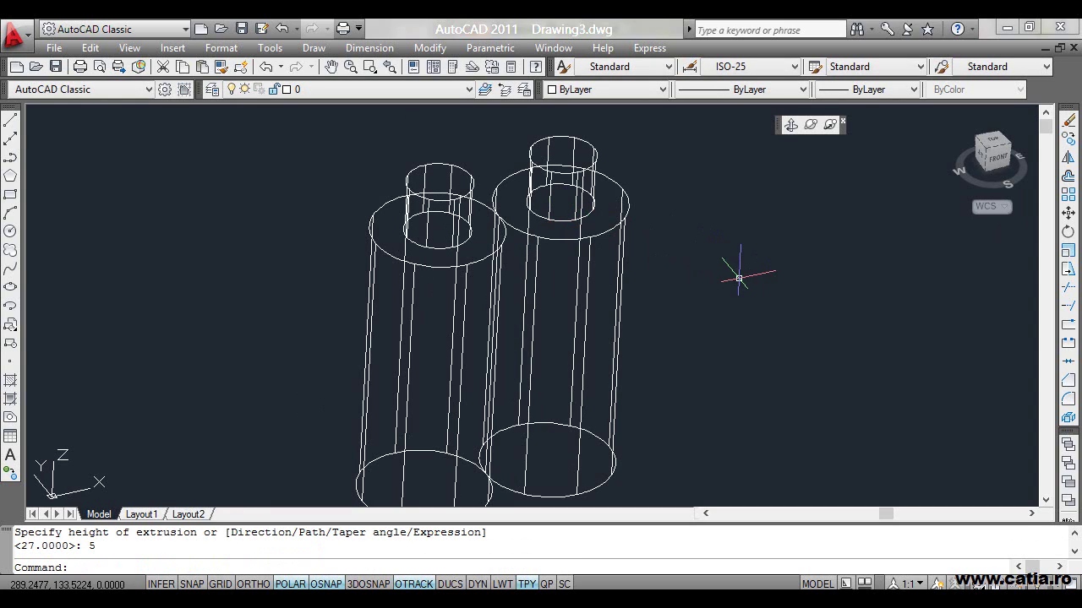
middle_click_drag(737, 281, 729, 288)
type("lin")
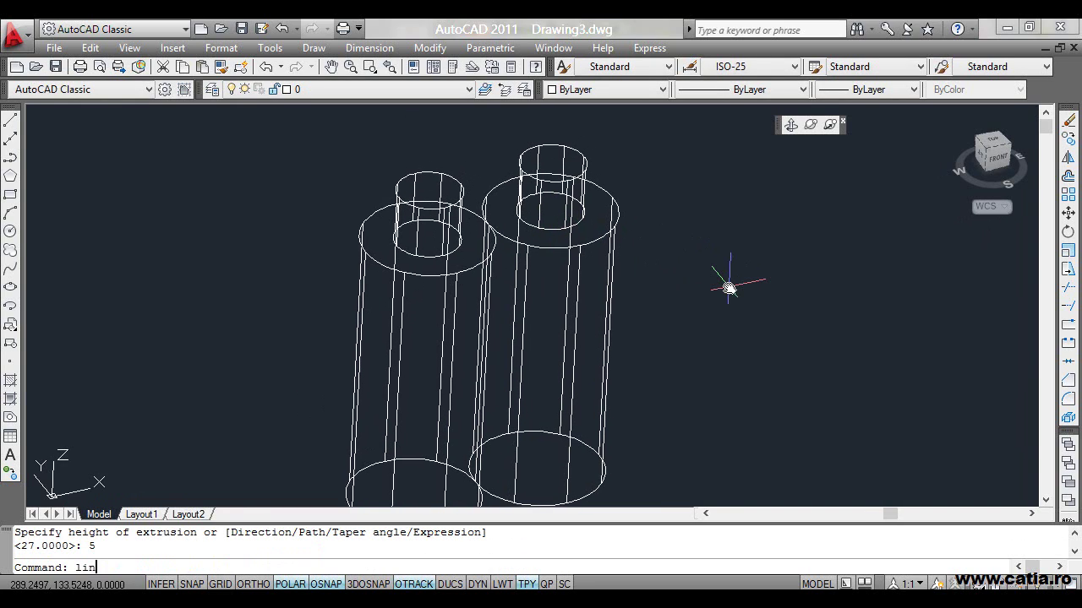
Step: Draw a line joining the top centres of the two small cylinders
type("e")
key("Return")
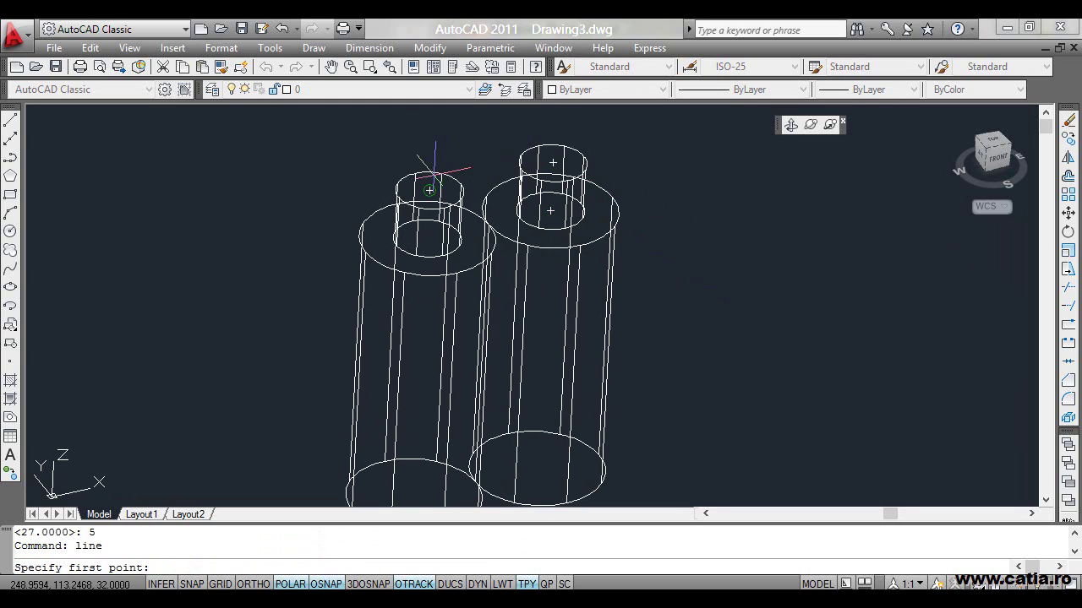
left_click(428, 184)
left_click(551, 160)
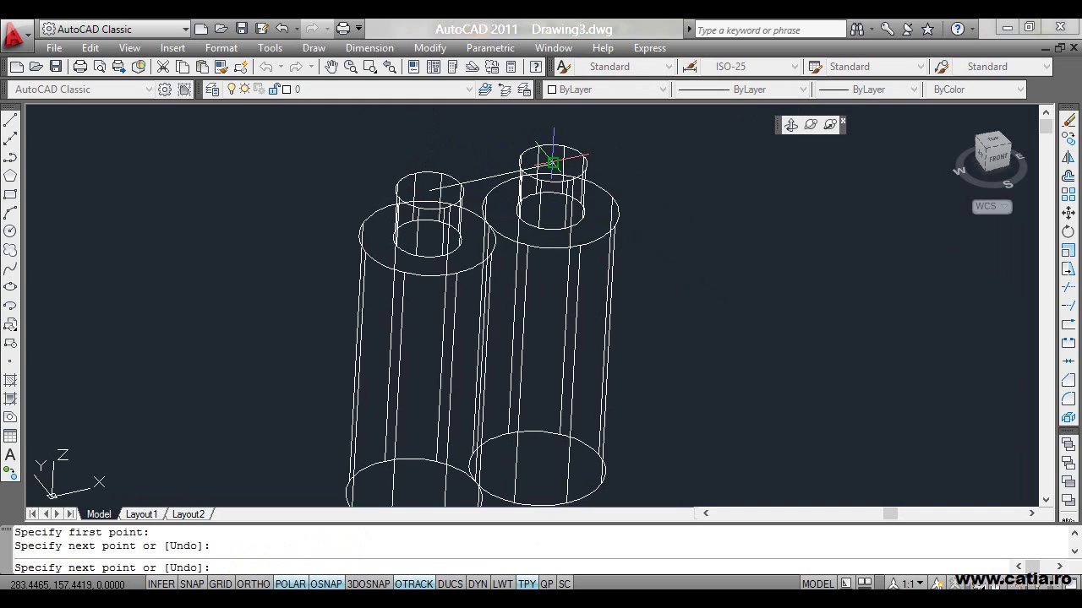
key("Return")
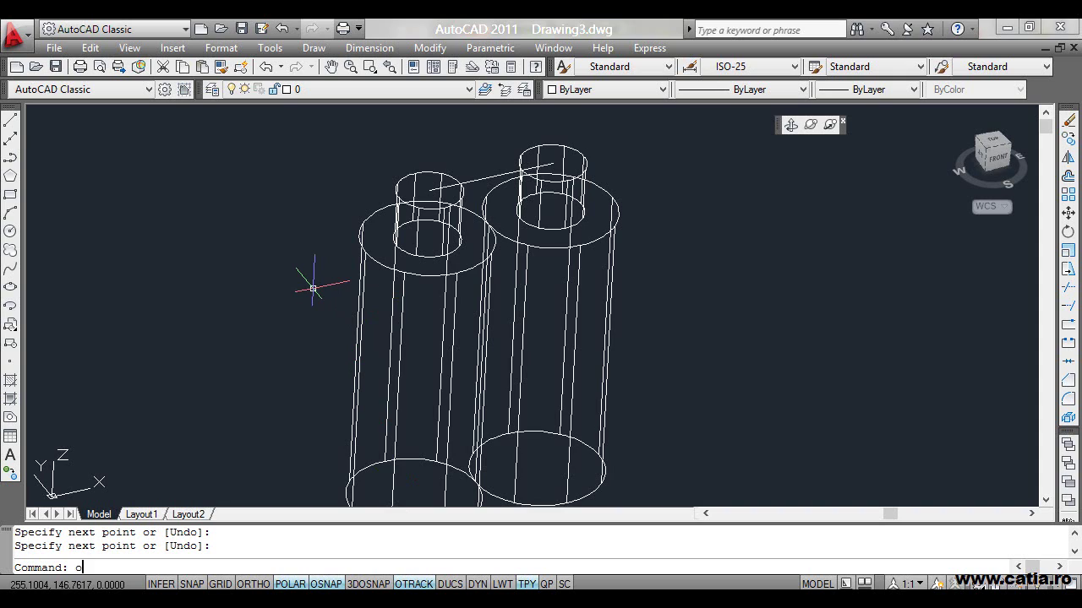
Step: Offset the connecting line by 2 to both the upper and lower sides
key("Return")
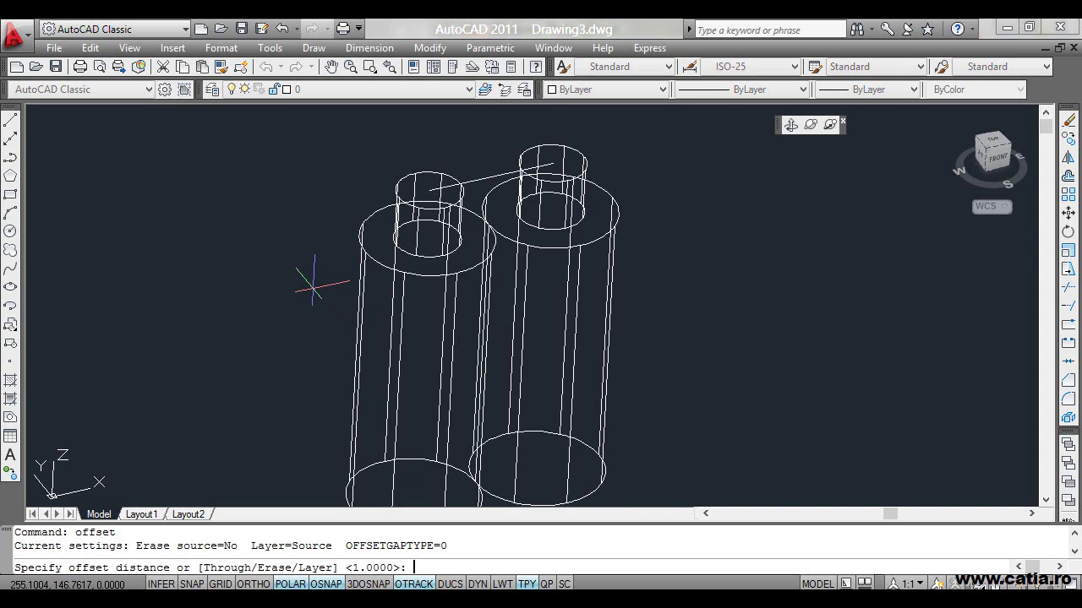
type("2")
key("Return")
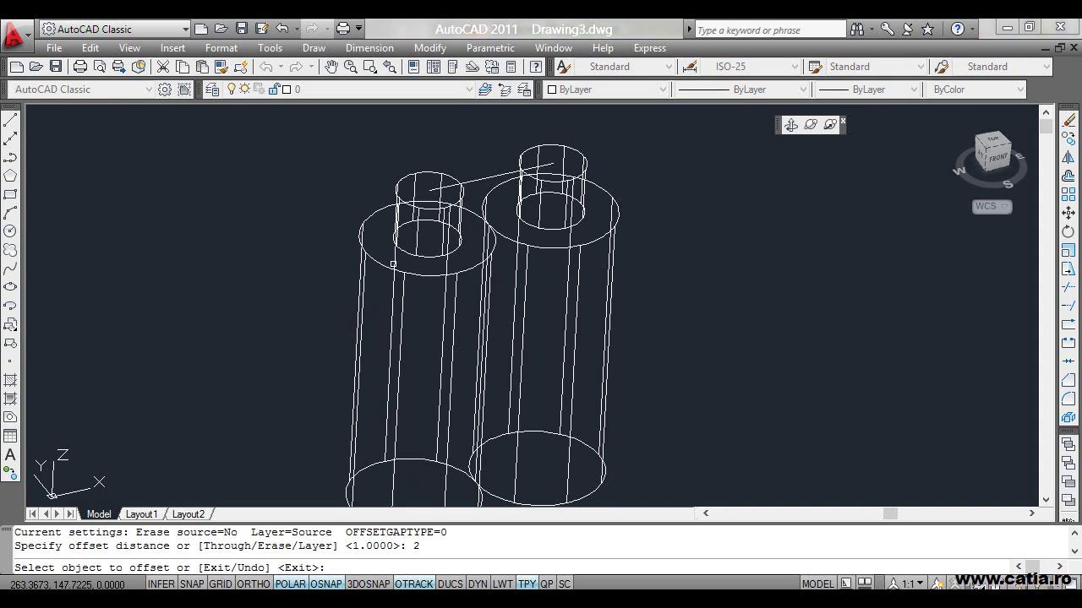
left_click(477, 180)
left_click(456, 166)
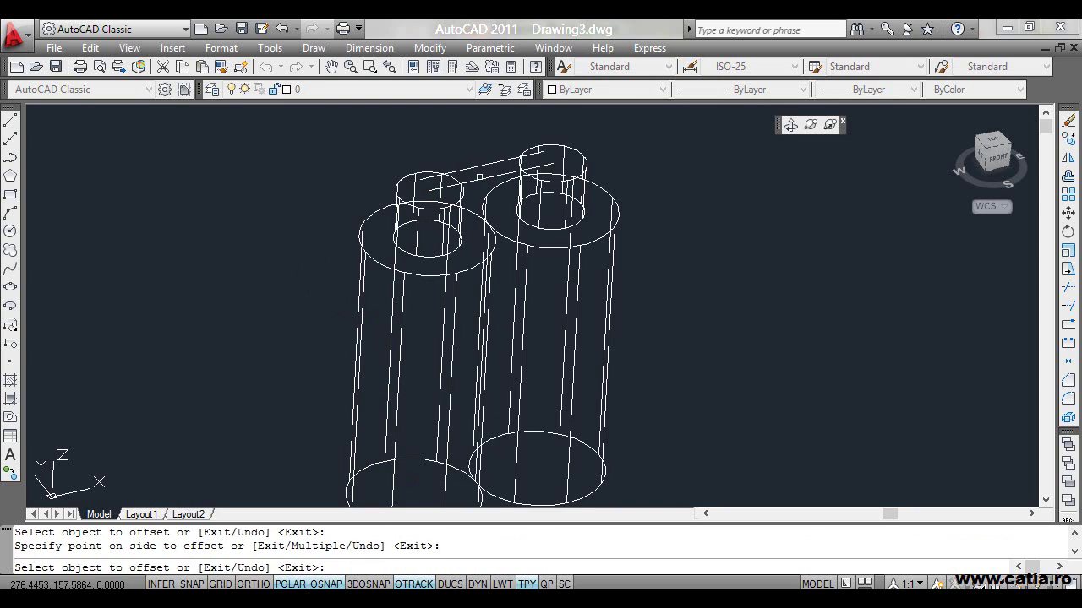
left_click(431, 188)
left_click(550, 211)
key("Return")
Step: Zoom in and delete the middle connecting line
scroll(507, 184, "up", 2)
scroll(501, 224, "up", 1)
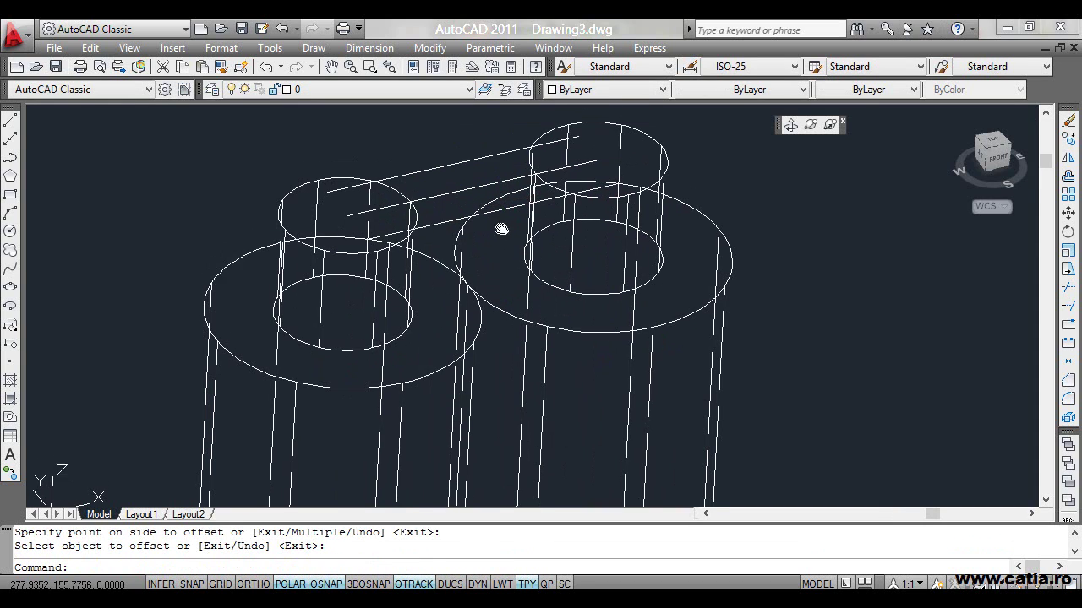
middle_click_drag(501, 229, 508, 261)
left_click(497, 217)
key("Delete")
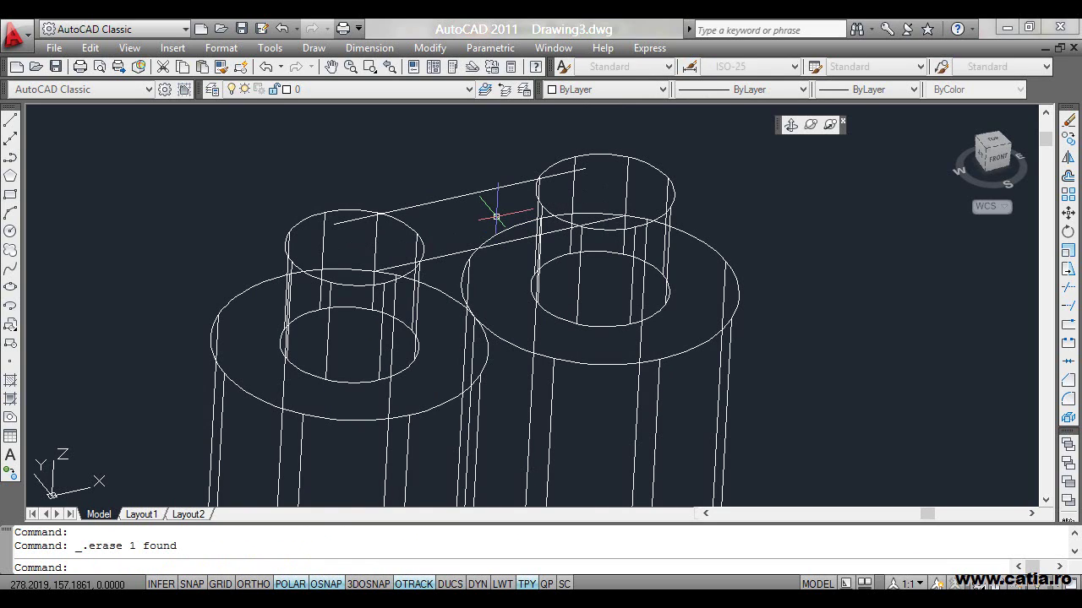
Step: Draw end lines closing the left and right ends of the two offset lines
type("line")
key("Return")
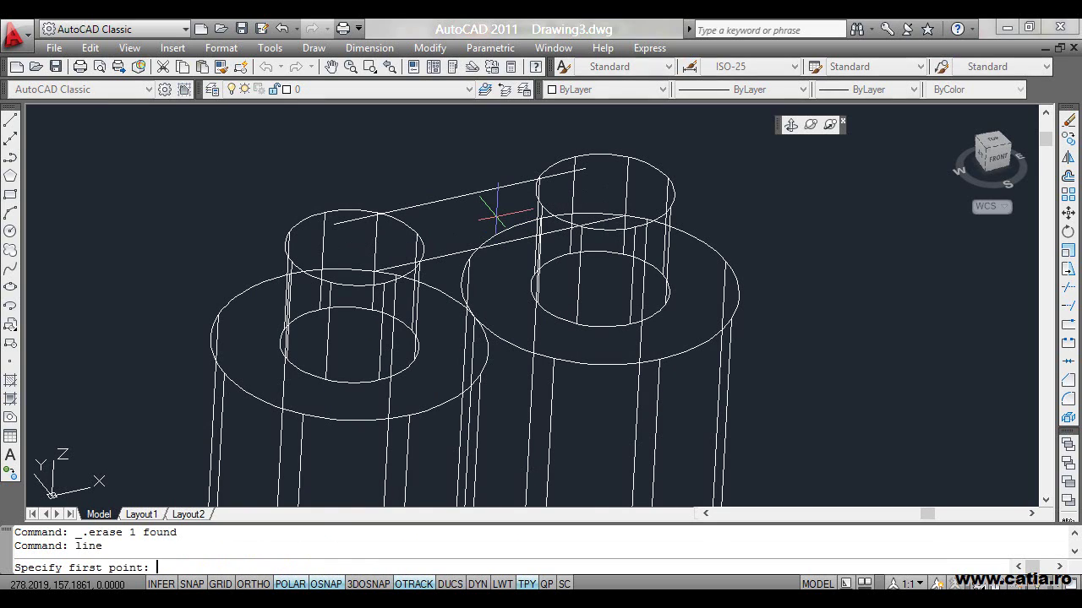
left_click(353, 246)
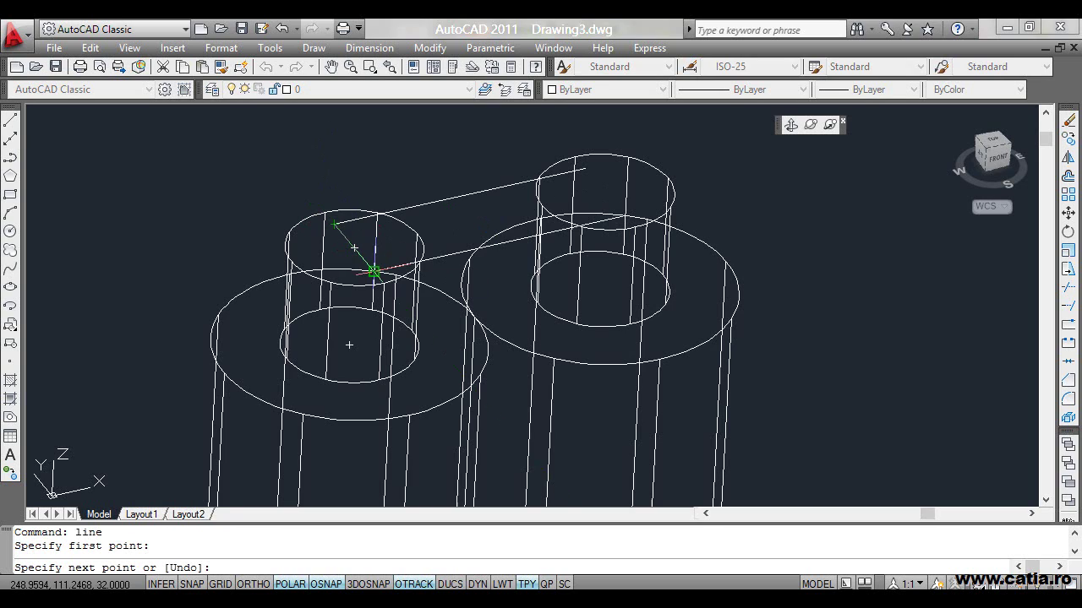
left_click(376, 274)
key("Return")
key("Return")
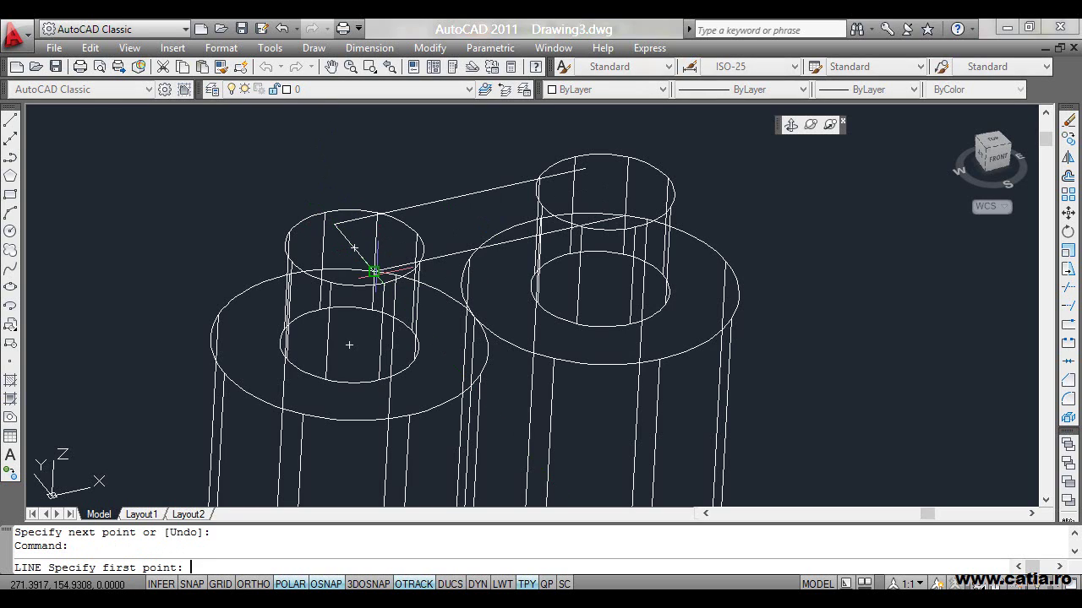
left_click(585, 169)
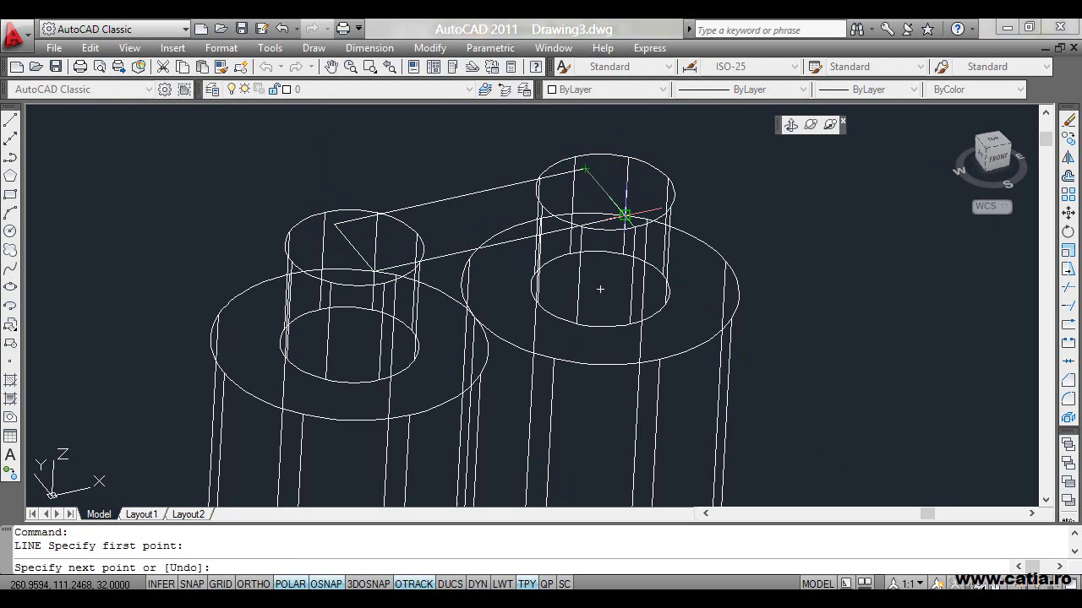
left_click(624, 215)
key("Return")
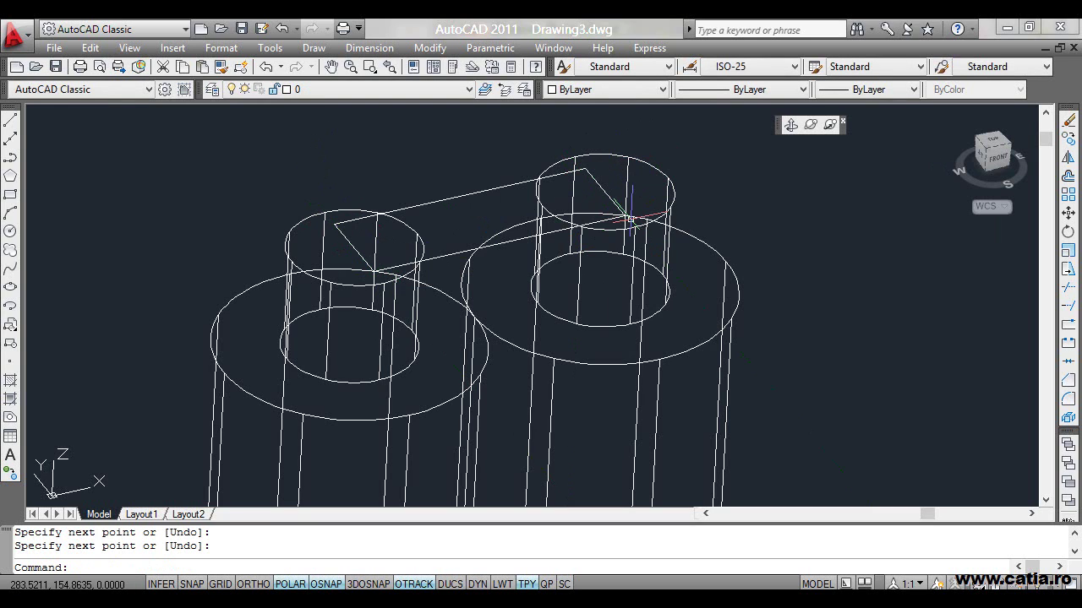
left_click(810, 124)
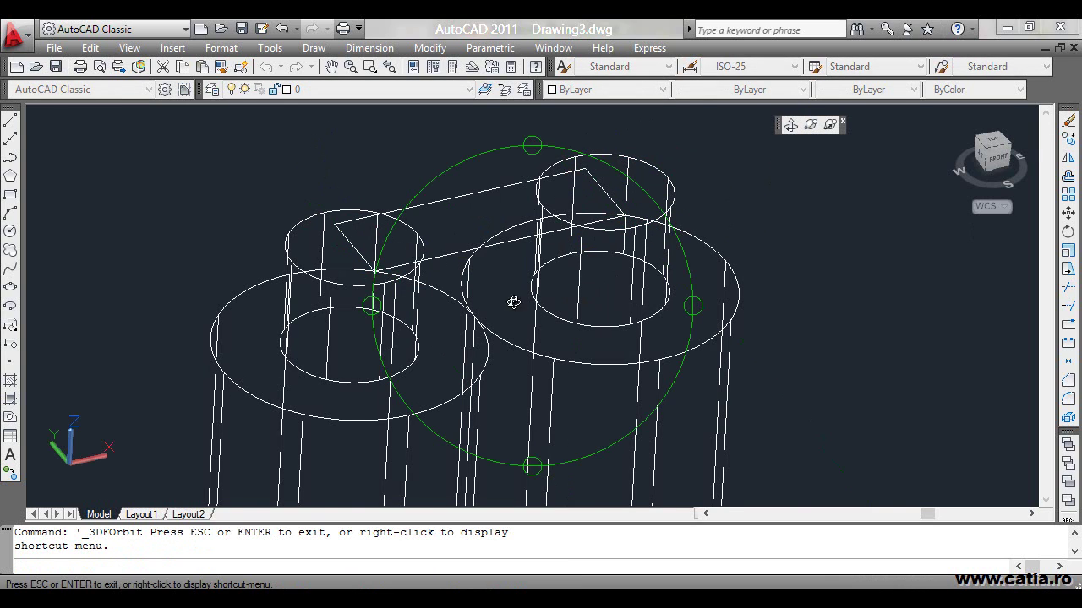
Step: With PEDIT, convert the upper bridge line and join the left, lower and right lines into it
mouse_move(514, 301)
left_mouse_down()
mouse_move(455, 258)
mouse_move(495, 301)
mouse_move(528, 302)
left_mouse_up()
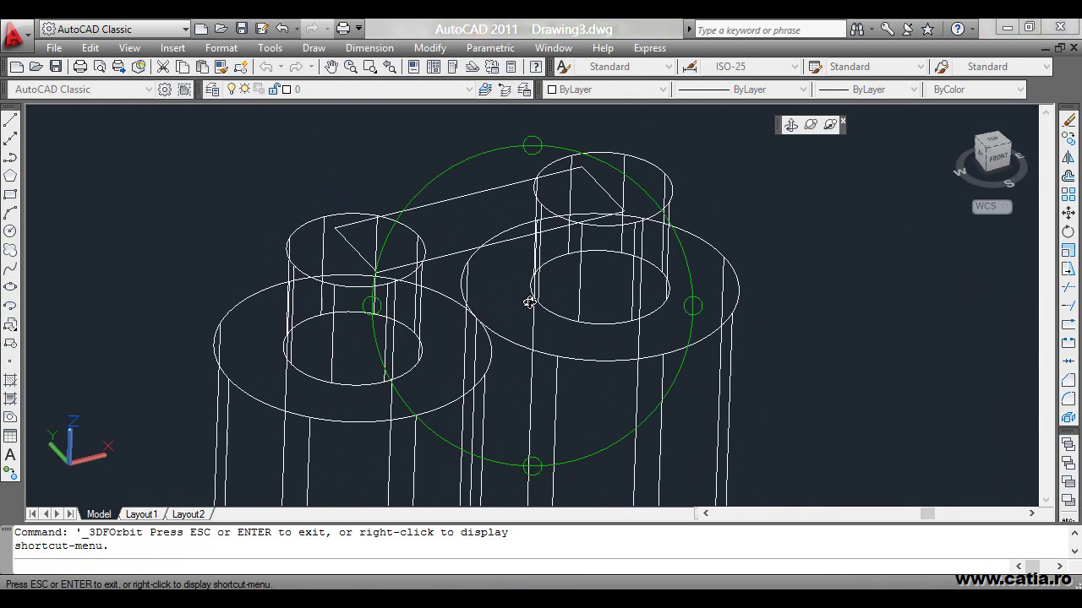
key("Escape")
type("pedit")
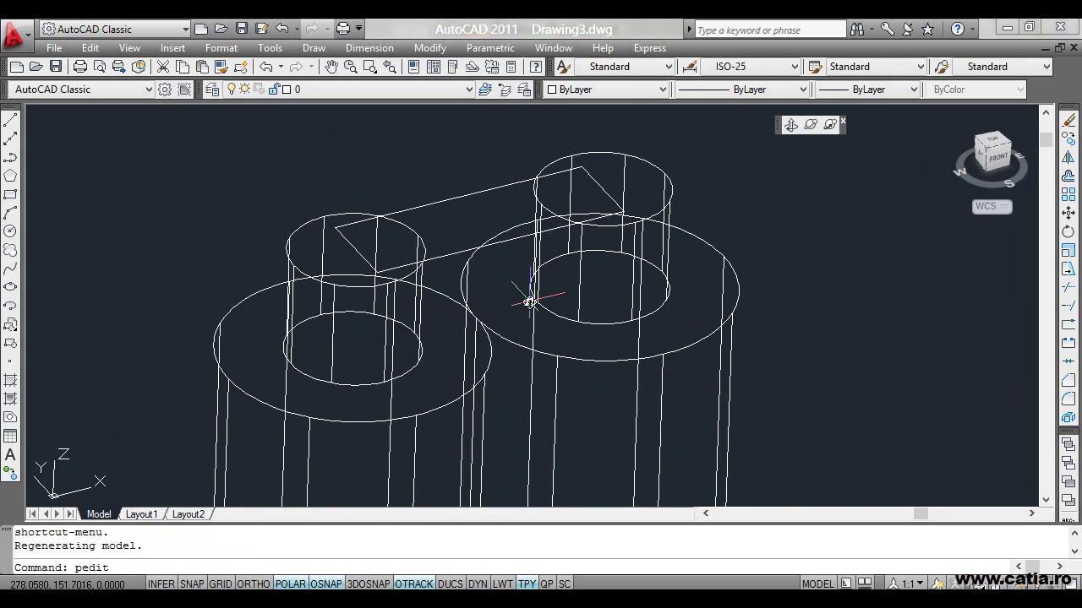
key("Return")
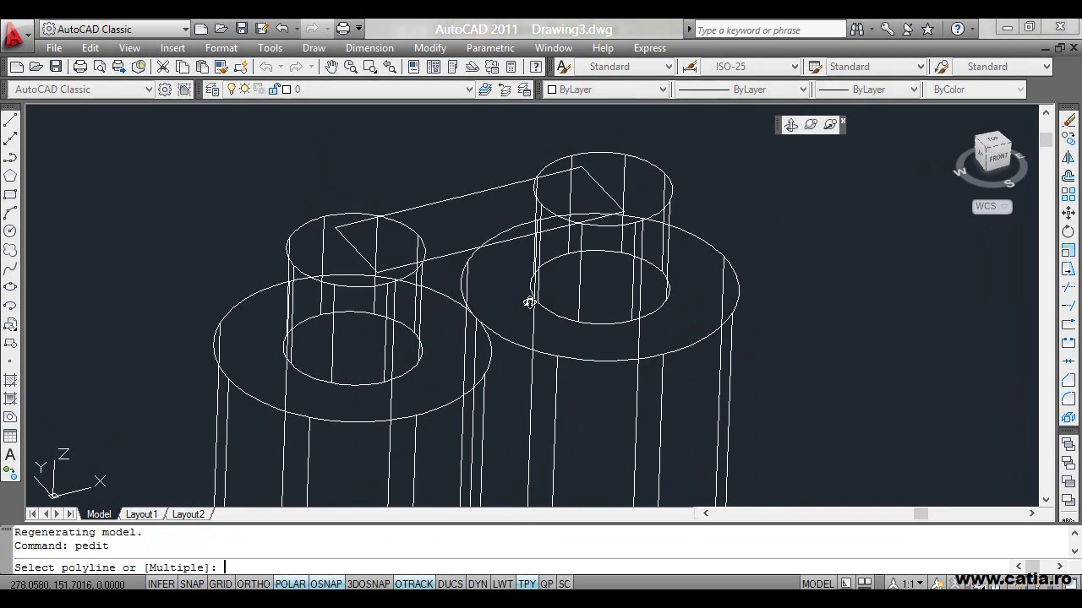
left_click(471, 193)
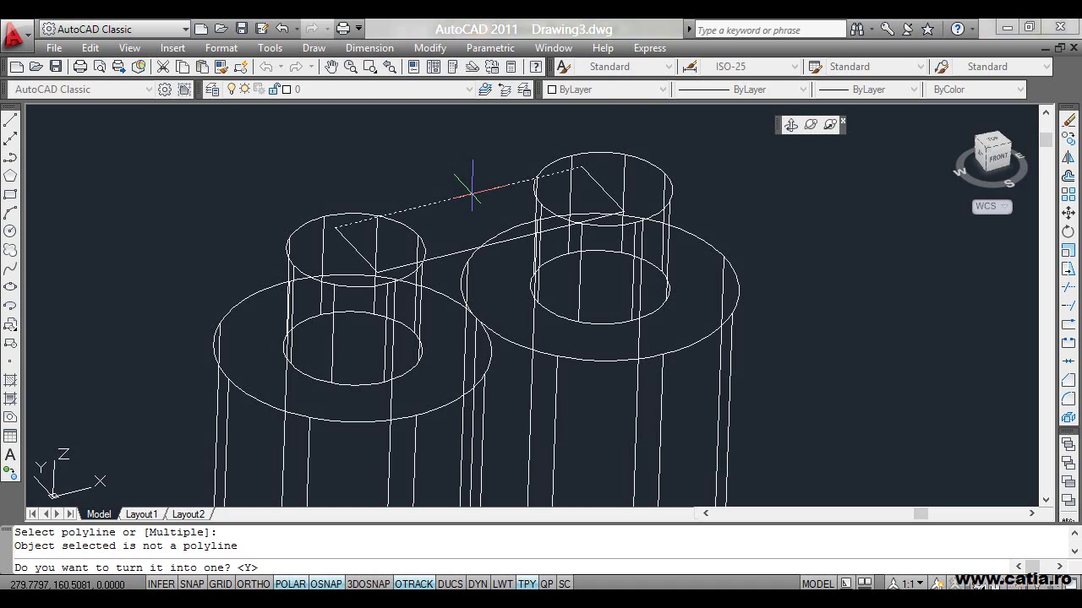
type("y")
key("Return")
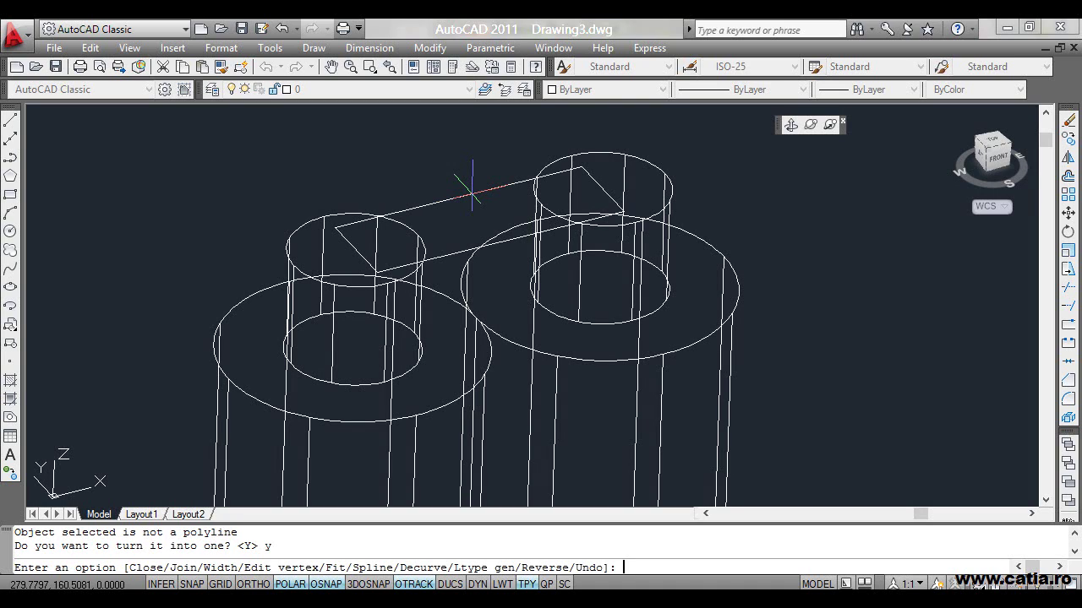
type("j")
key("Return")
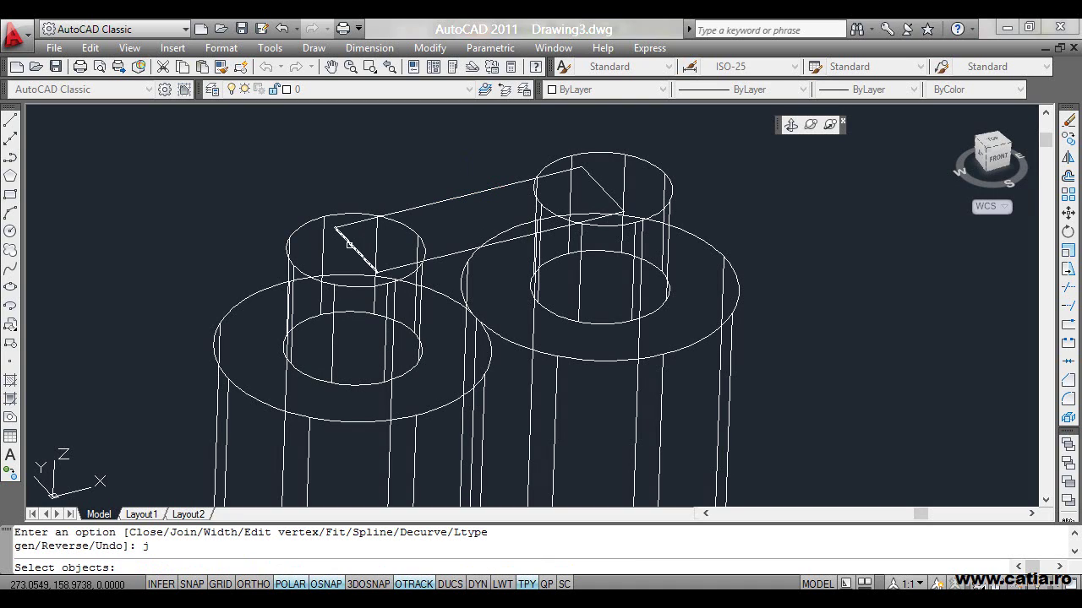
left_click(349, 243)
left_click(535, 234)
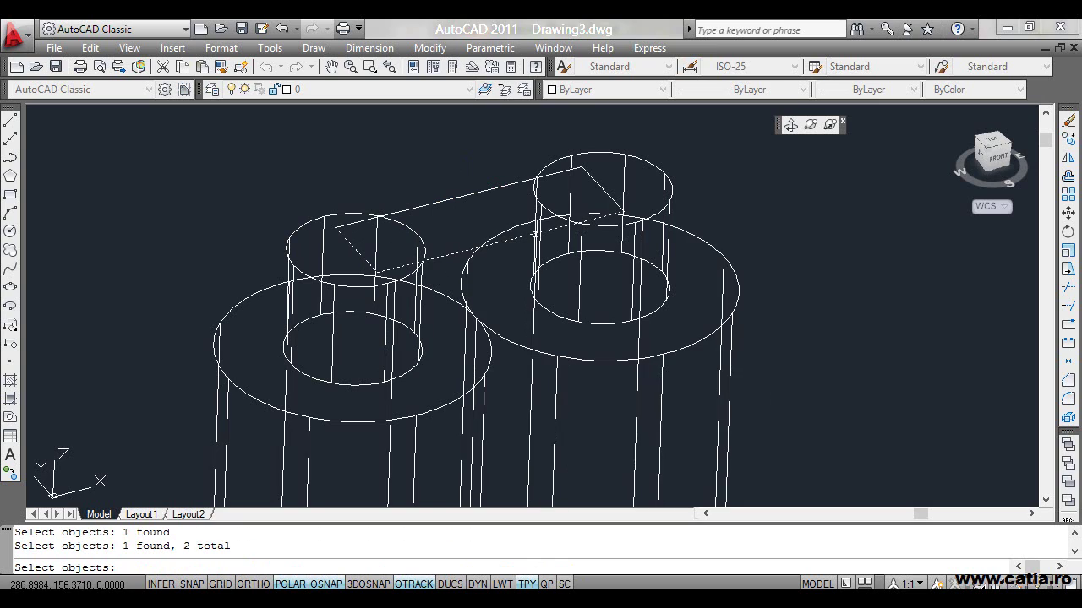
left_click(601, 188)
key("Return")
key("Return")
type("extrude")
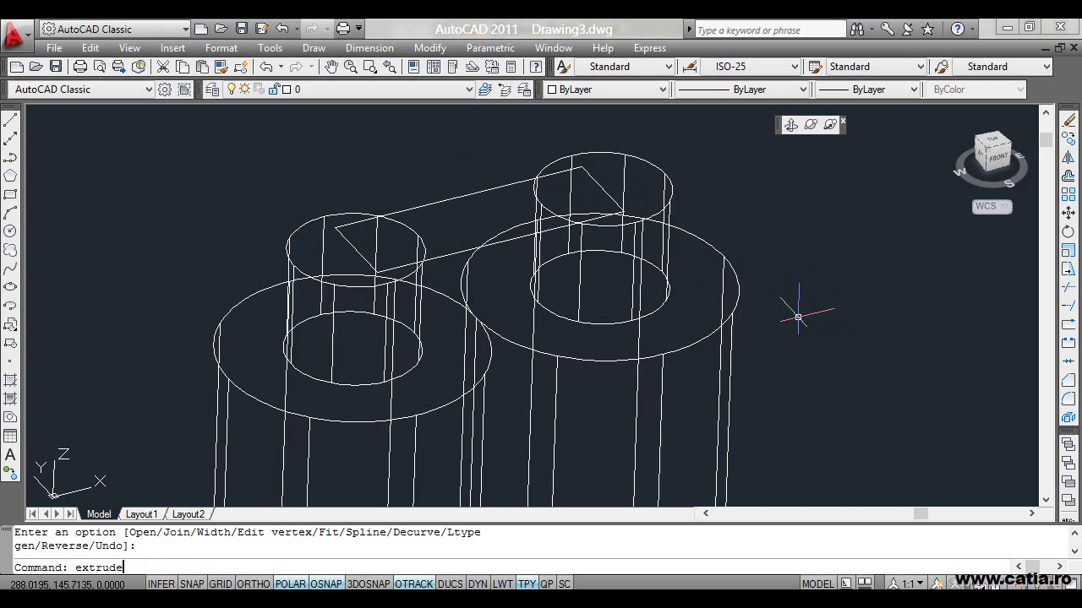
Step: Extrude the bridge outline 5 units downward (height -5)
key("Return")
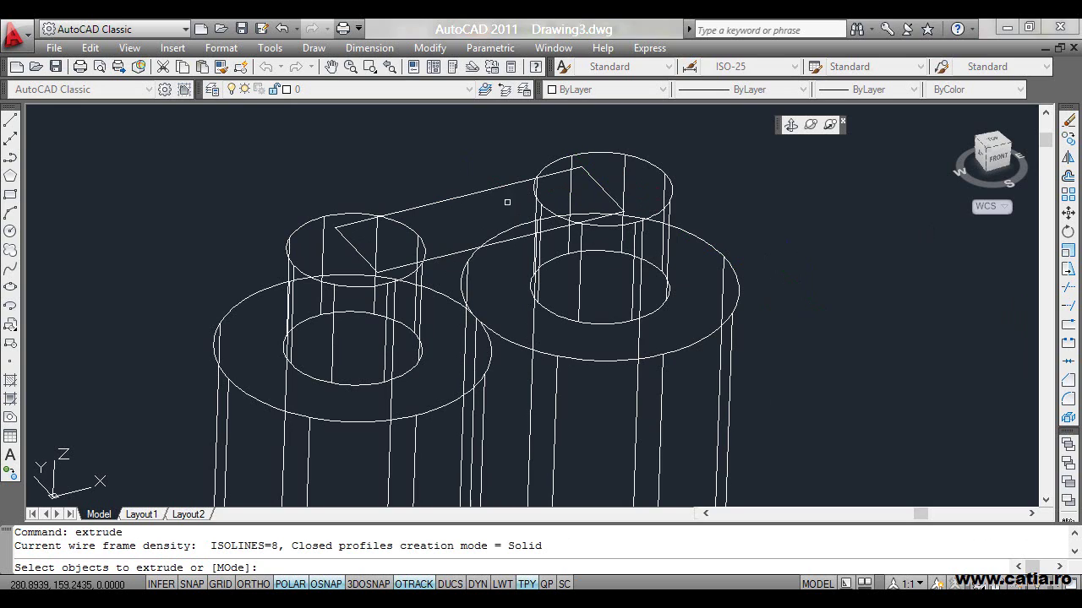
left_click(488, 188)
key("Return")
type("-5")
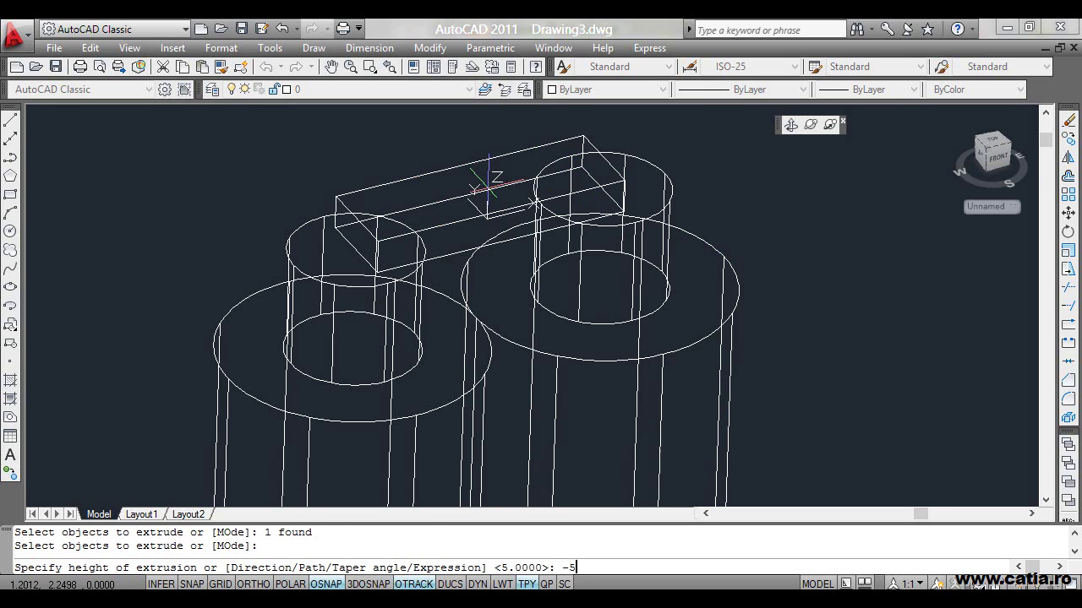
key("Return")
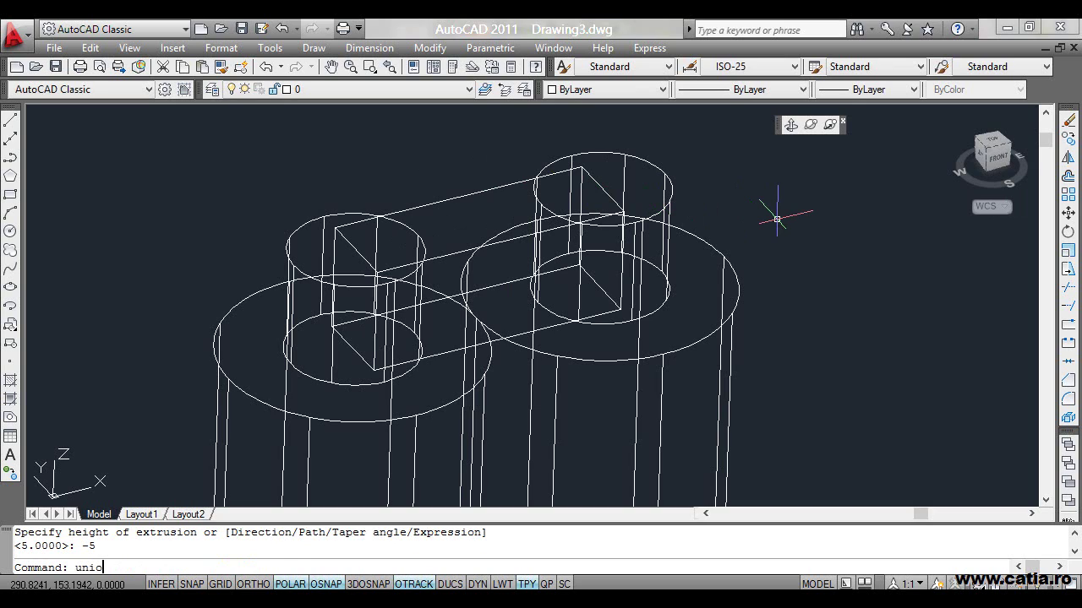
Step: Union the bridge block with both small and both large cylinders into one solid
key("Return")
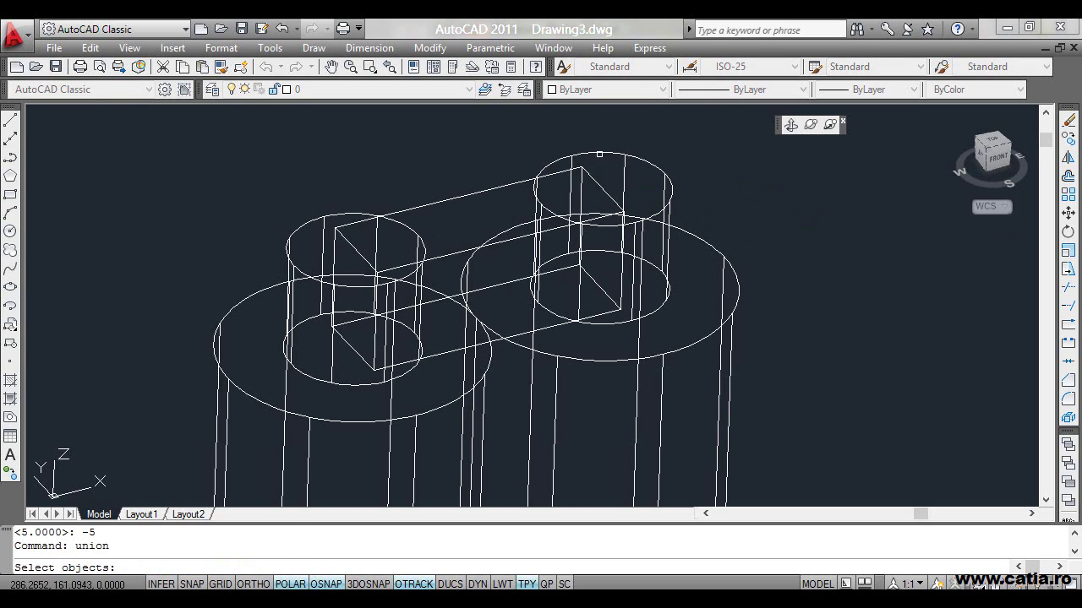
left_click(587, 168)
left_click(584, 171)
left_click(357, 211)
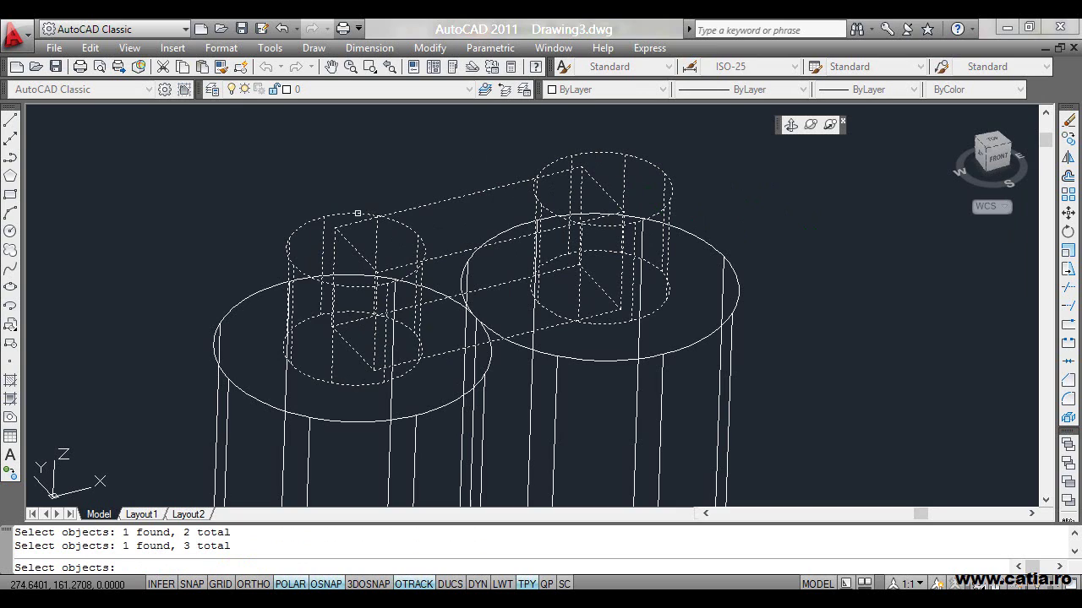
left_click(488, 372)
left_click(518, 347)
key("Return")
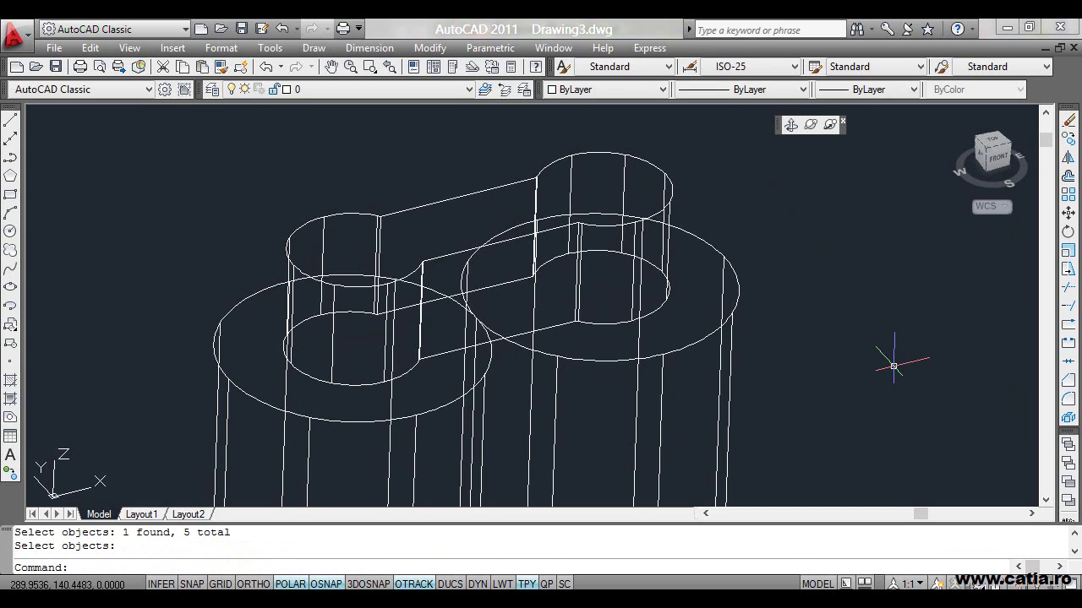
type("l")
key("Return")
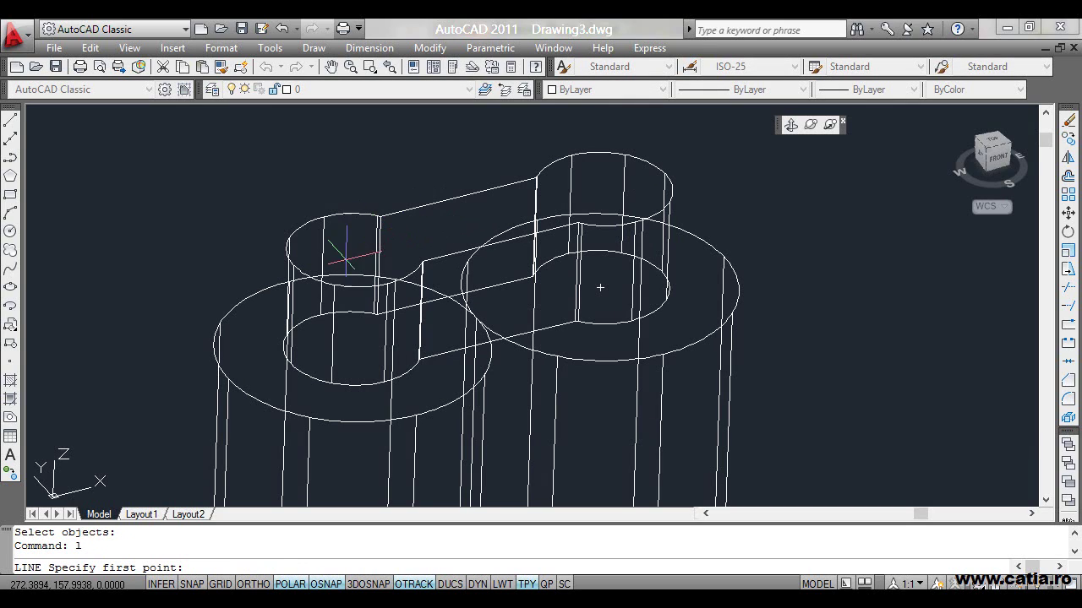
Step: Draw a radius-2 circle at the midpoint of a helper line between the top centres, then delete the line
left_click(356, 249)
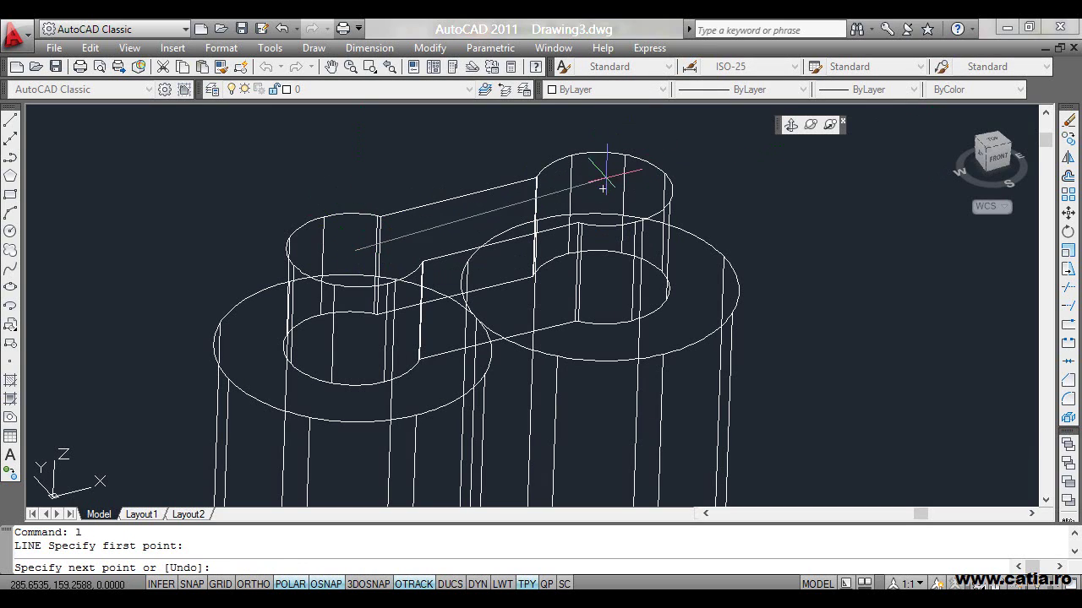
left_click(602, 188)
key("Return")
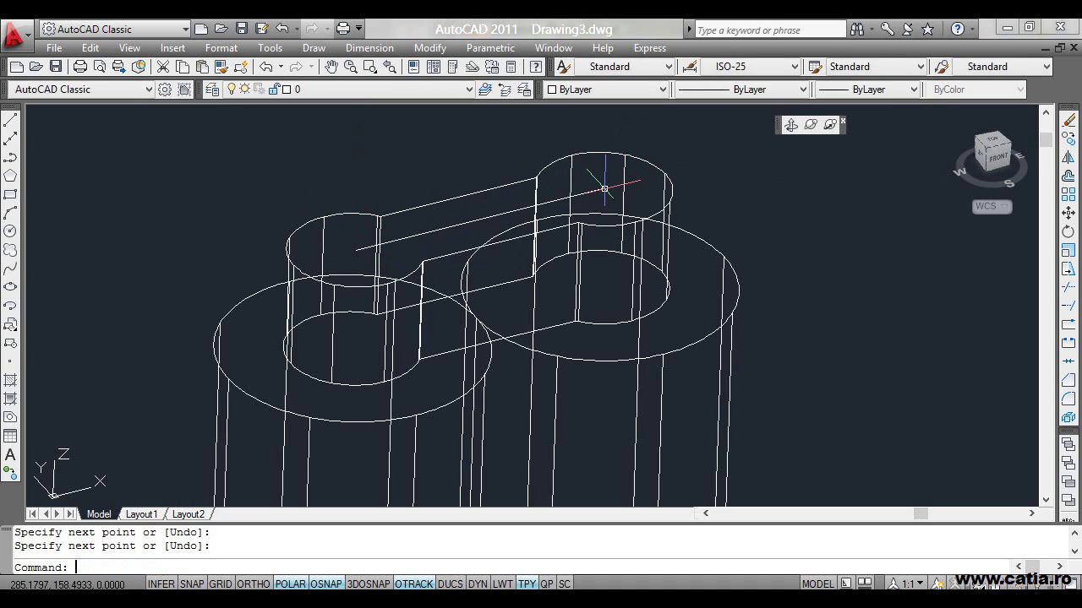
type("c")
key("Return")
type("mid")
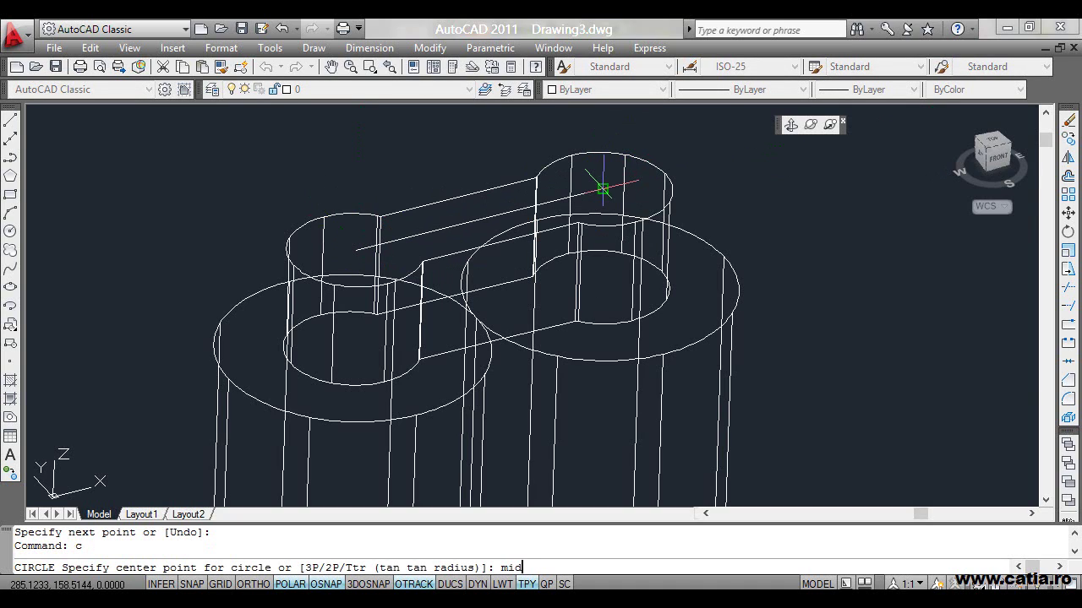
key("Return")
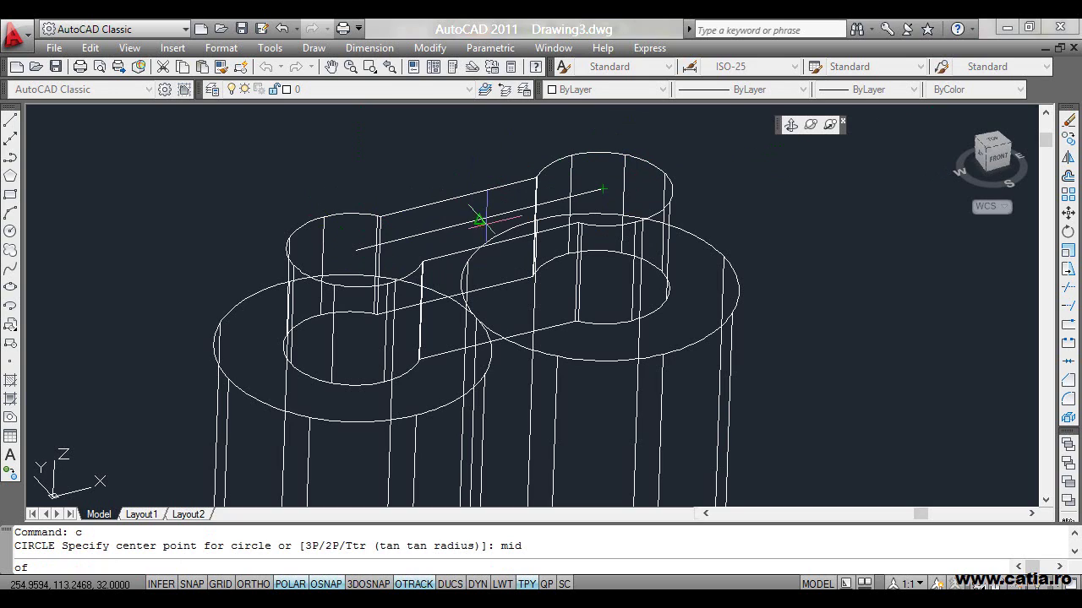
left_click(479, 220)
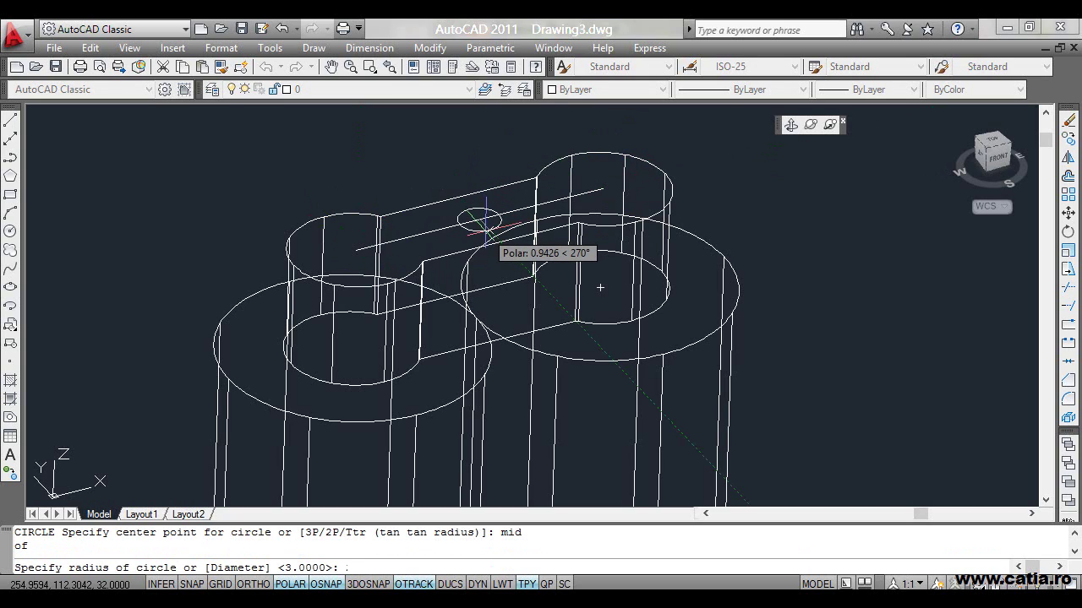
type("2")
key("Return")
left_click(559, 201)
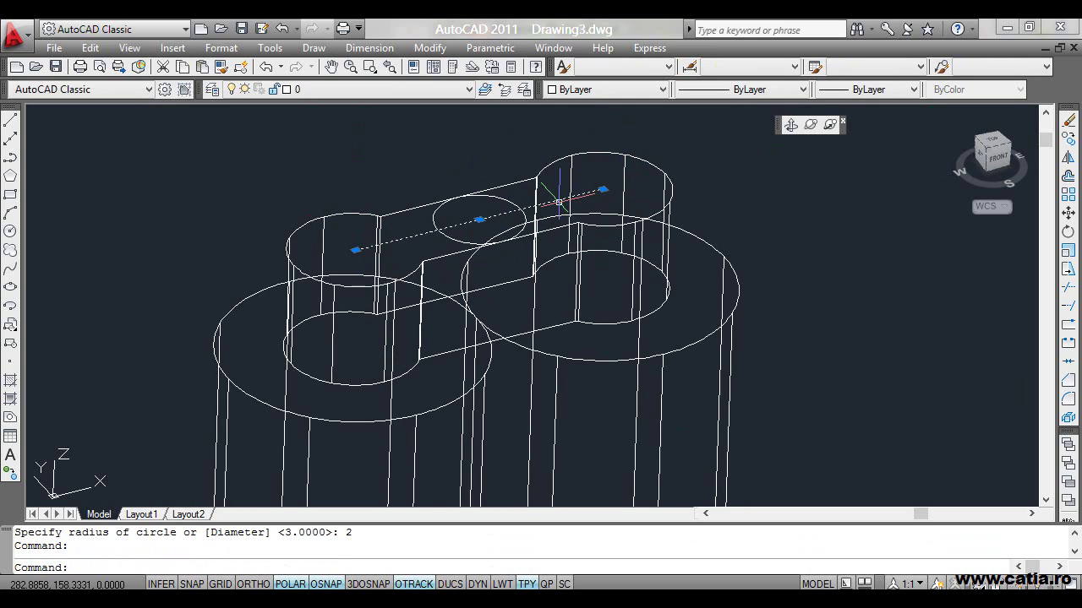
key("Delete")
type("extru")
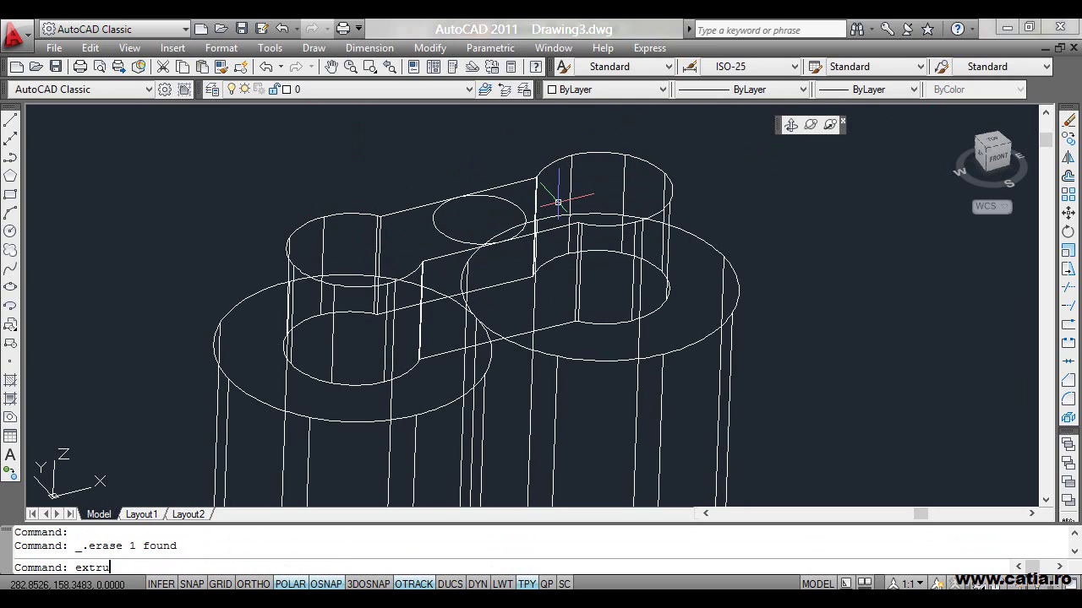
Step: Extrude the radius-2 circle 1 unit high into a boss
type("de")
key("Return")
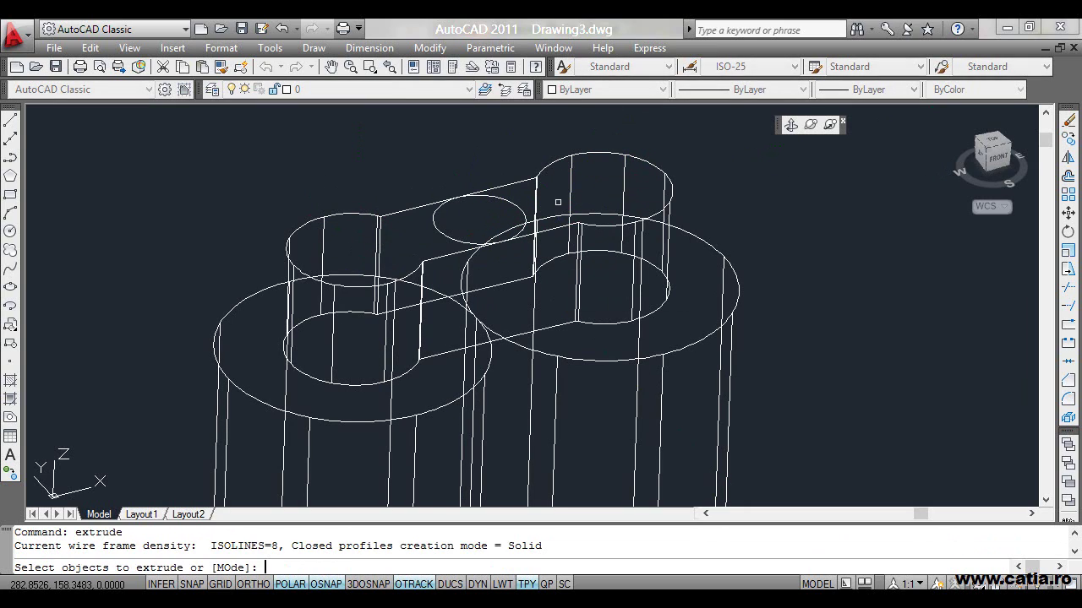
left_click(506, 199)
key("Return")
type("1")
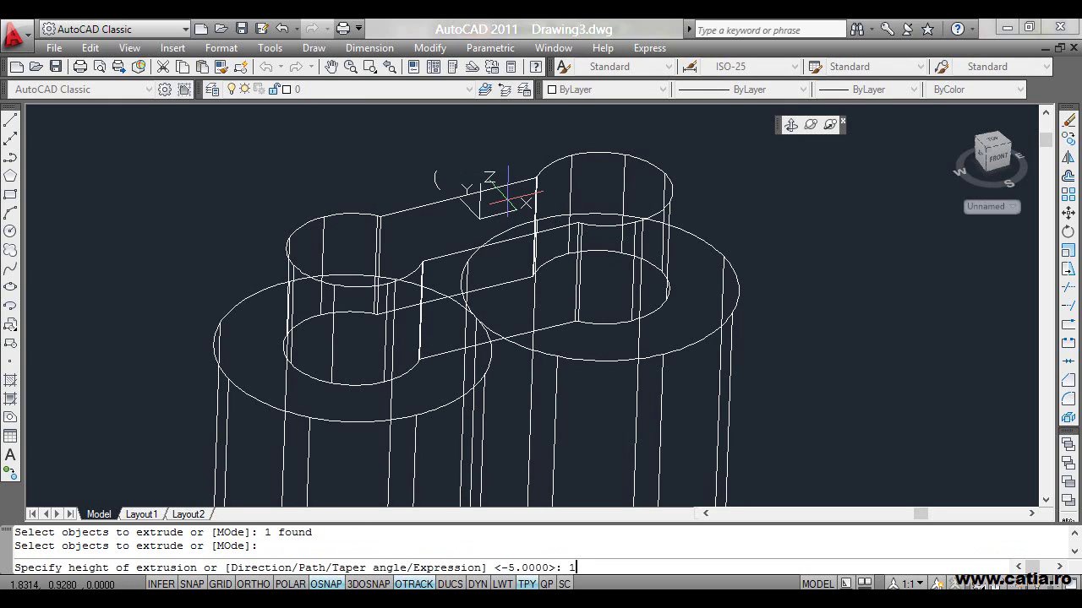
key("Return")
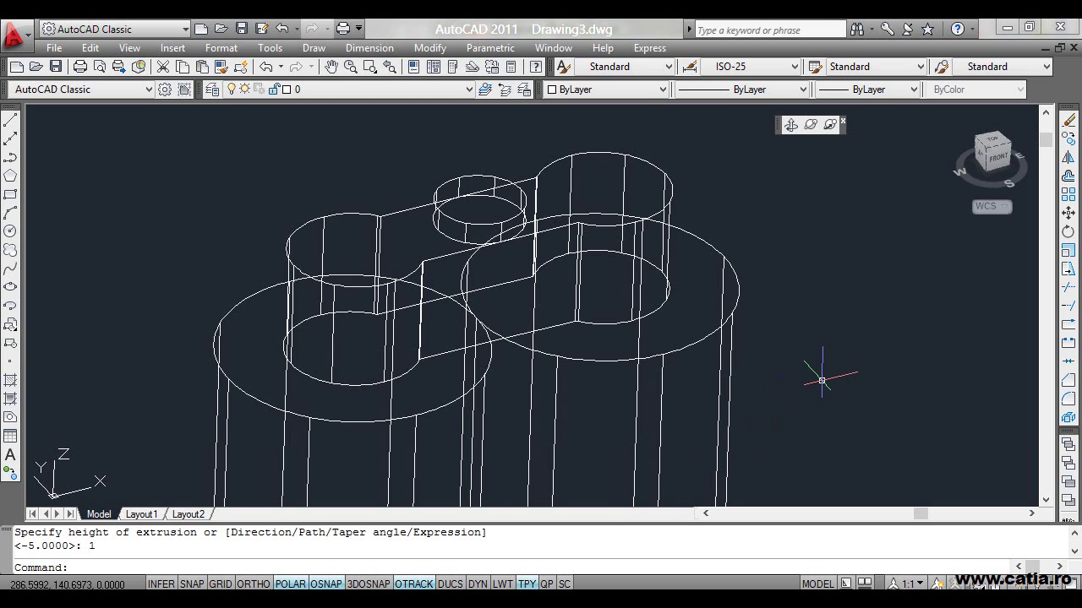
Step: Union the small boss with the main solid into one body
type("on")
key("Return")
left_click(508, 181)
left_click(508, 181)
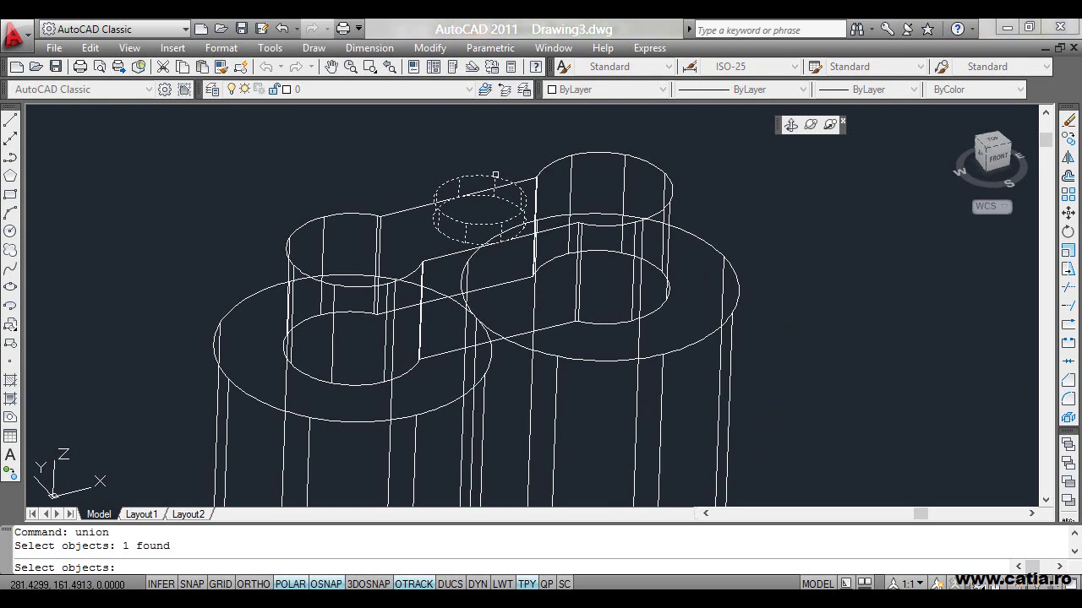
left_click(525, 178)
key("Return")
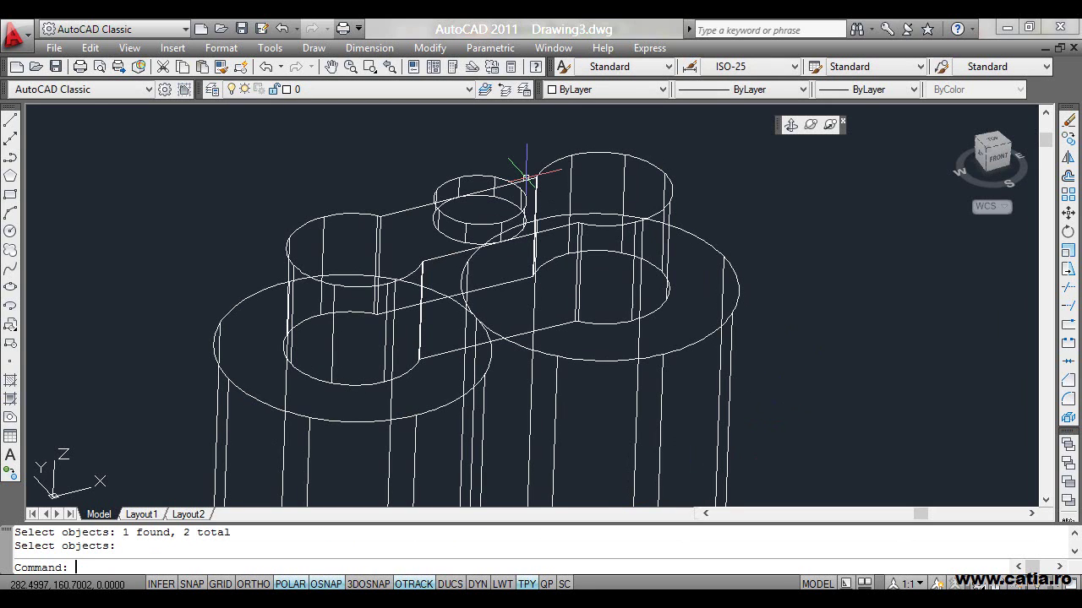
type("ucs")
key("Return")
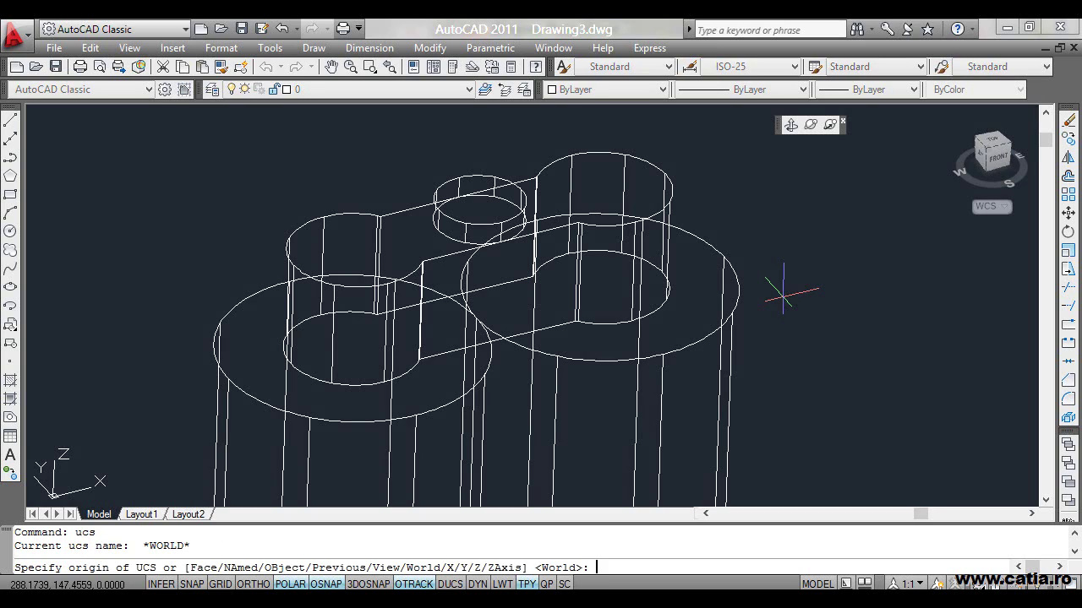
Step: Move the UCS origin to the centre of the left tube's circle
left_click(350, 344)
key("Return")
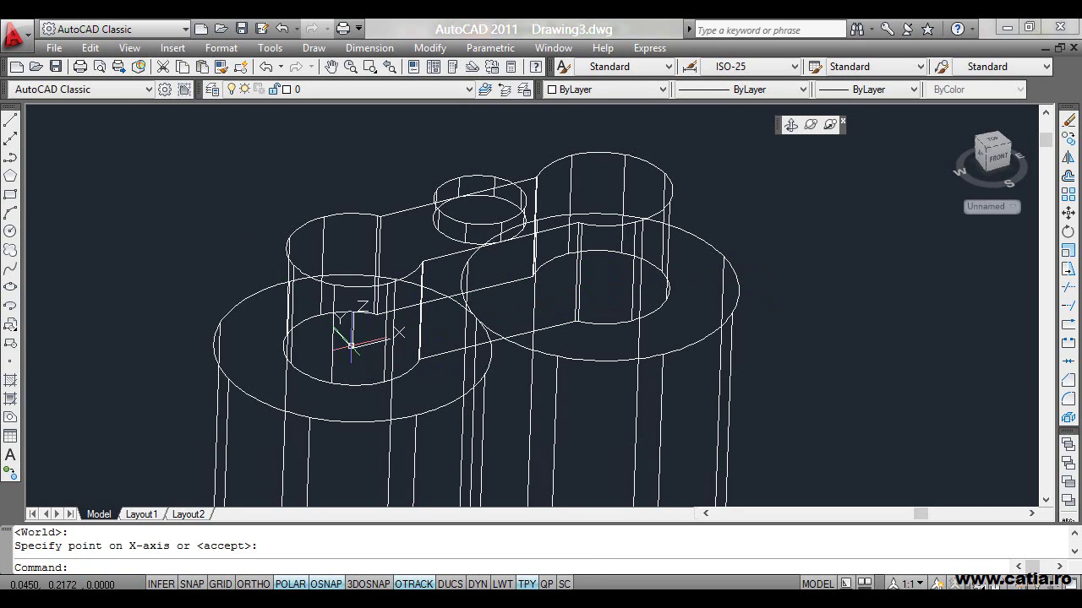
scroll(469, 374, "down", 4)
middle_click_drag(524, 388, 501, 278)
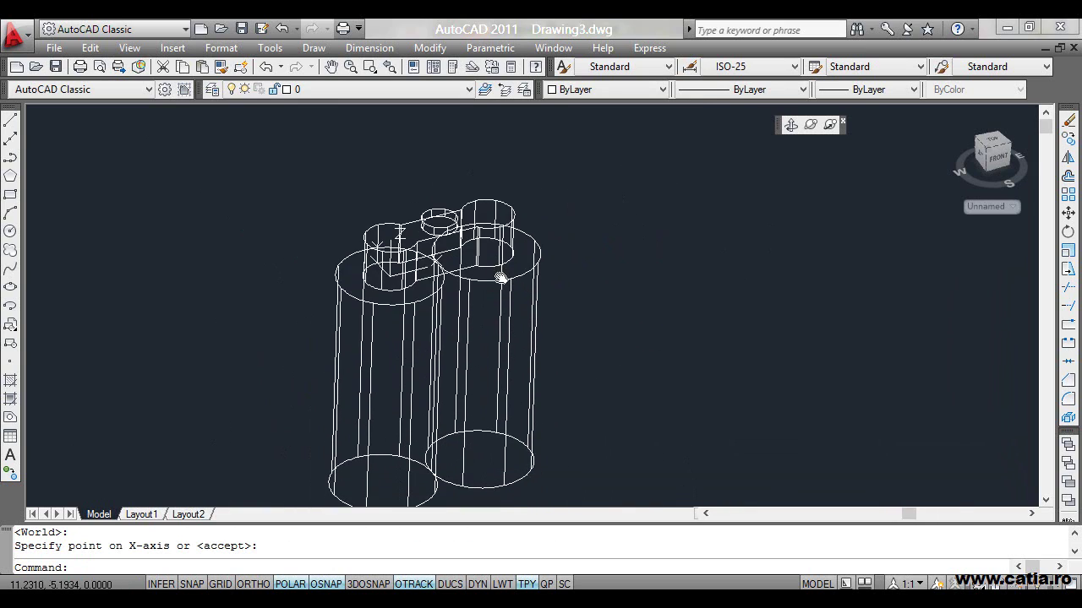
scroll(596, 315, "up", 2)
type("ucs")
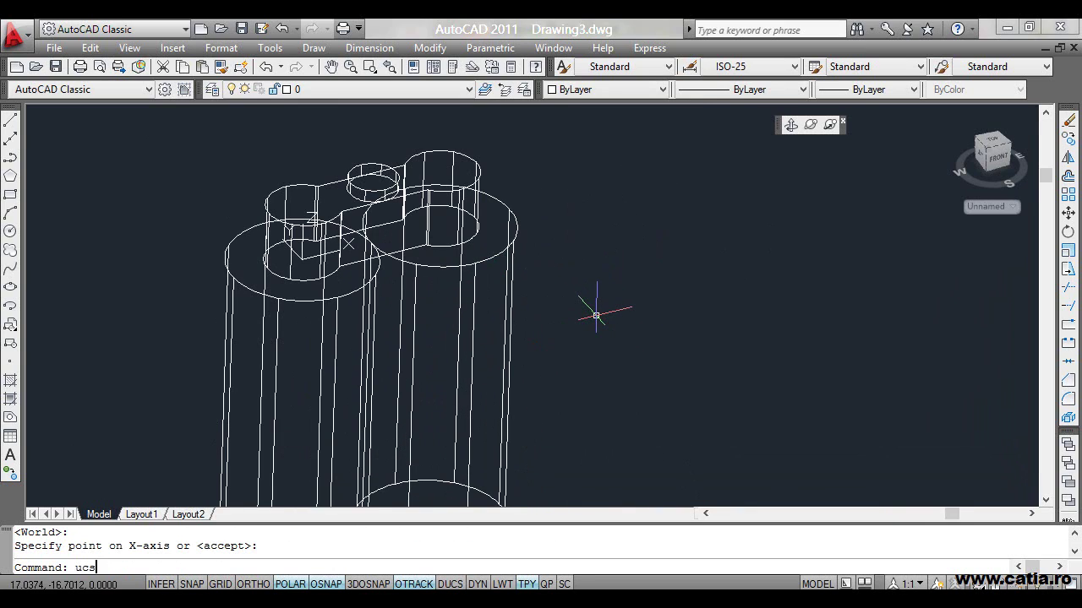
Step: Lower the UCS origin to 0,0,-2 and check the reference drawing
key("Return")
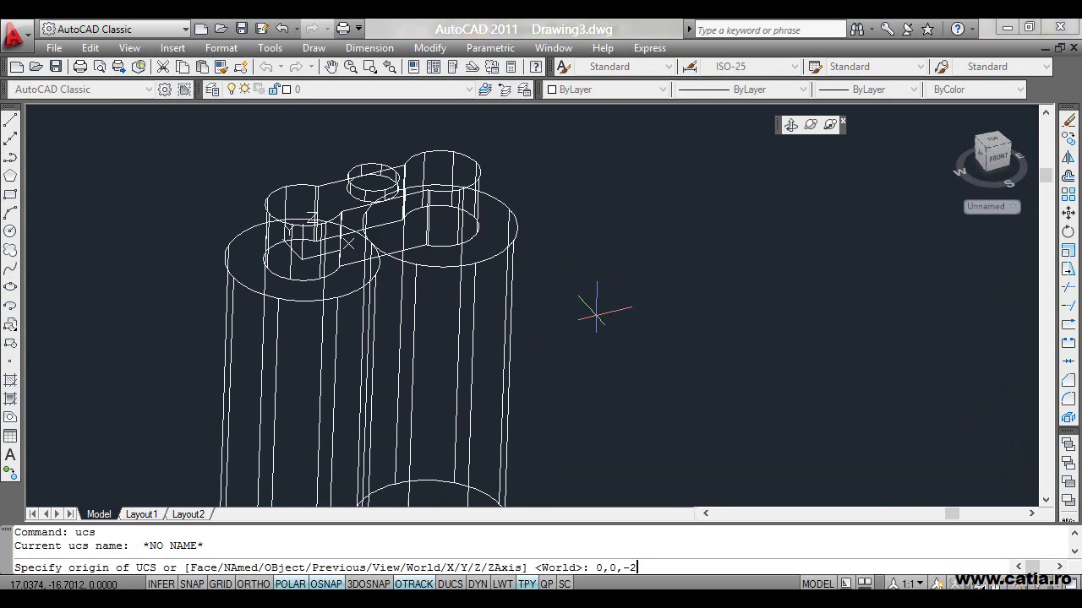
key("Return")
key("Return")
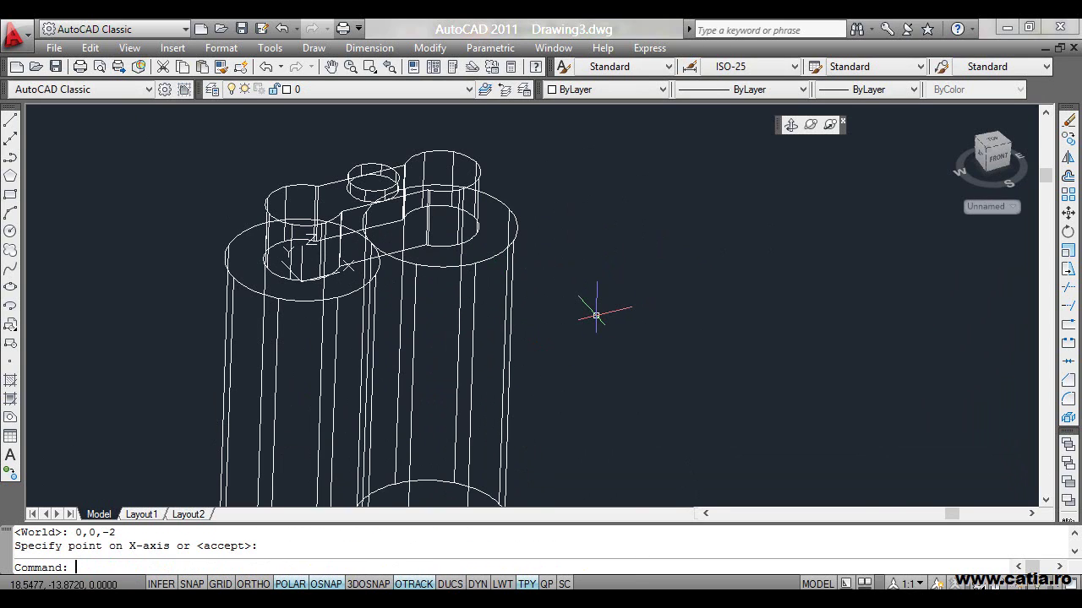
left_click(604, 587)
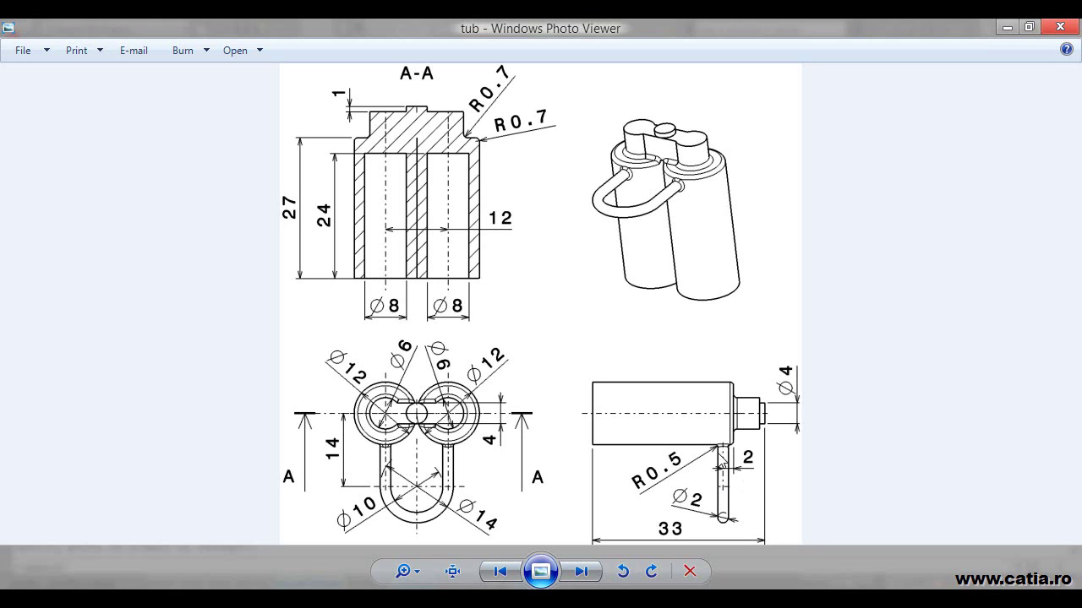
key("alt+Tab")
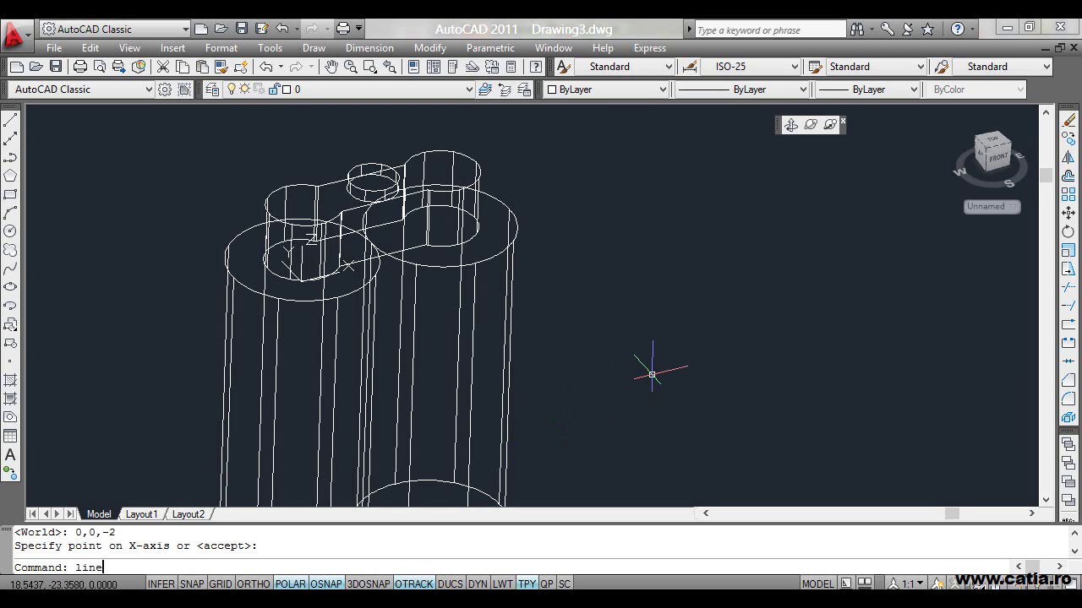
Step: Draw a guide line from the origin 0,0 to @0,-14
key("Return")
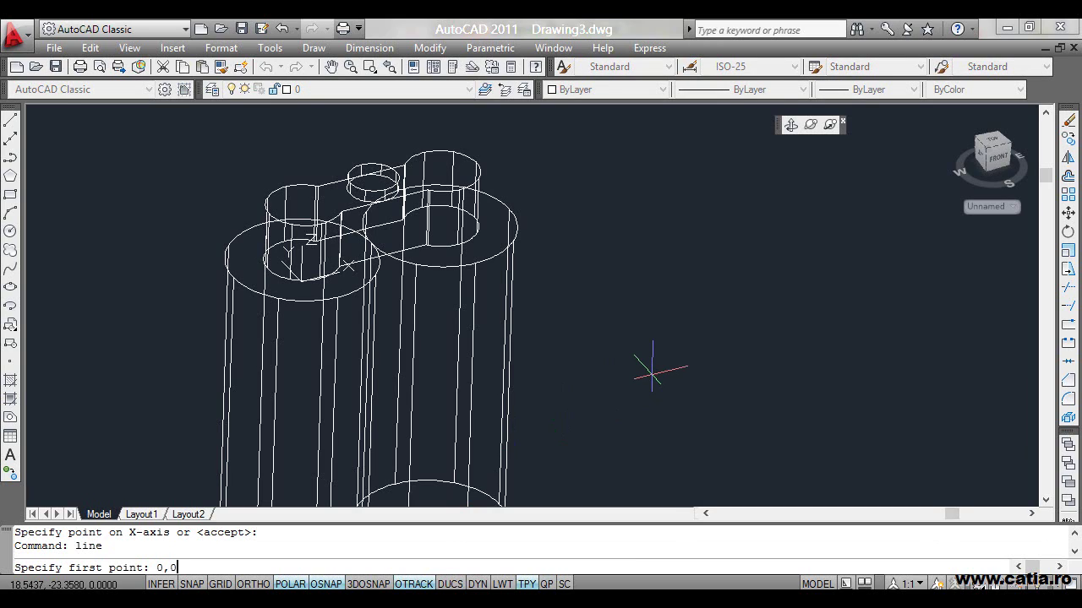
key("Return")
type("@0")
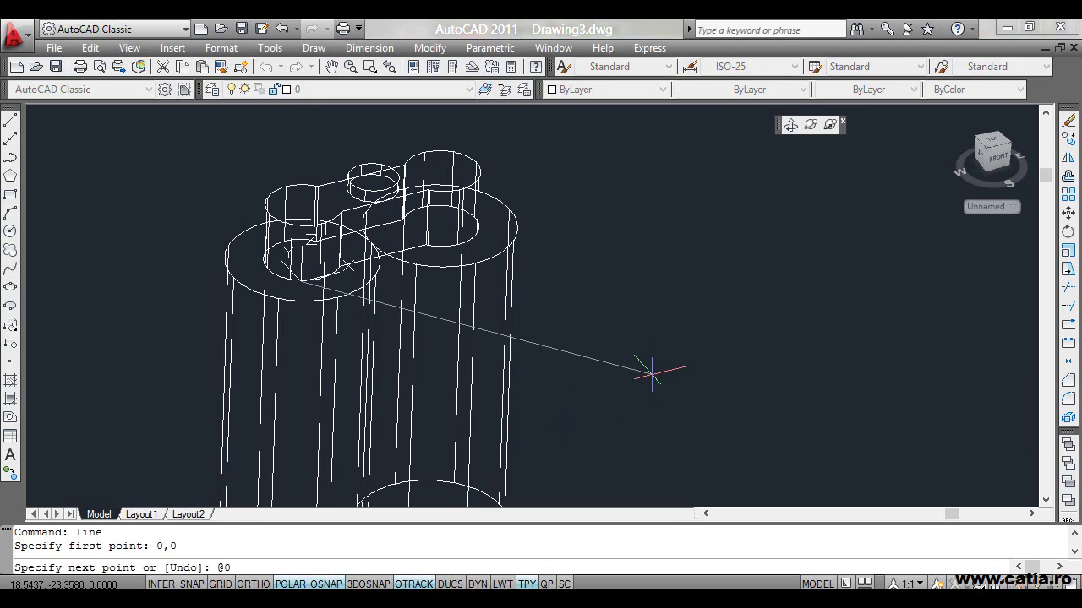
type(",-")
type("14")
key("Return")
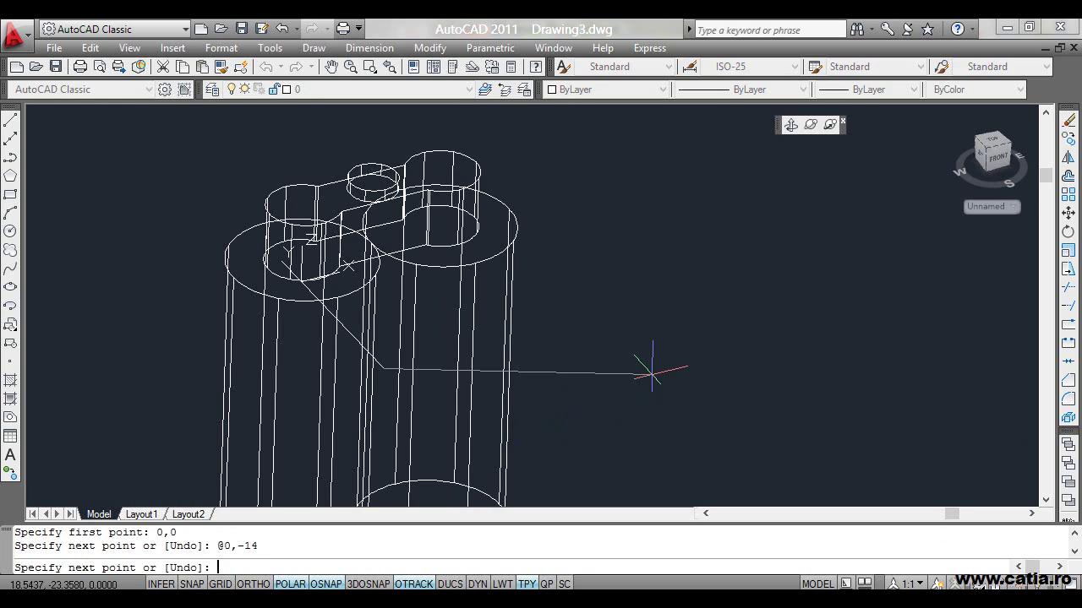
key("Return")
type("cop")
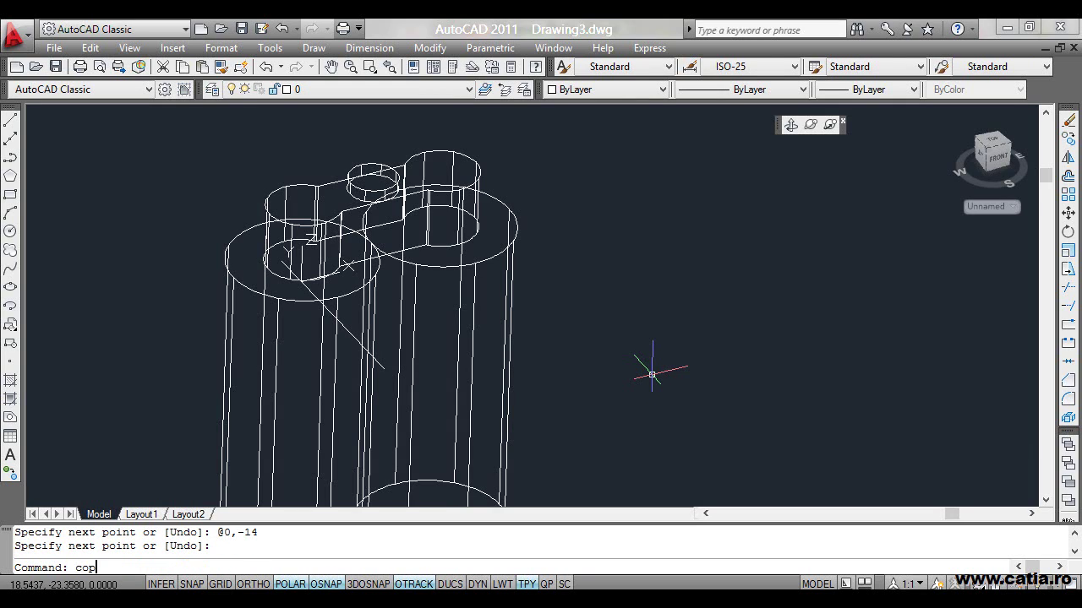
type("y")
key("Return")
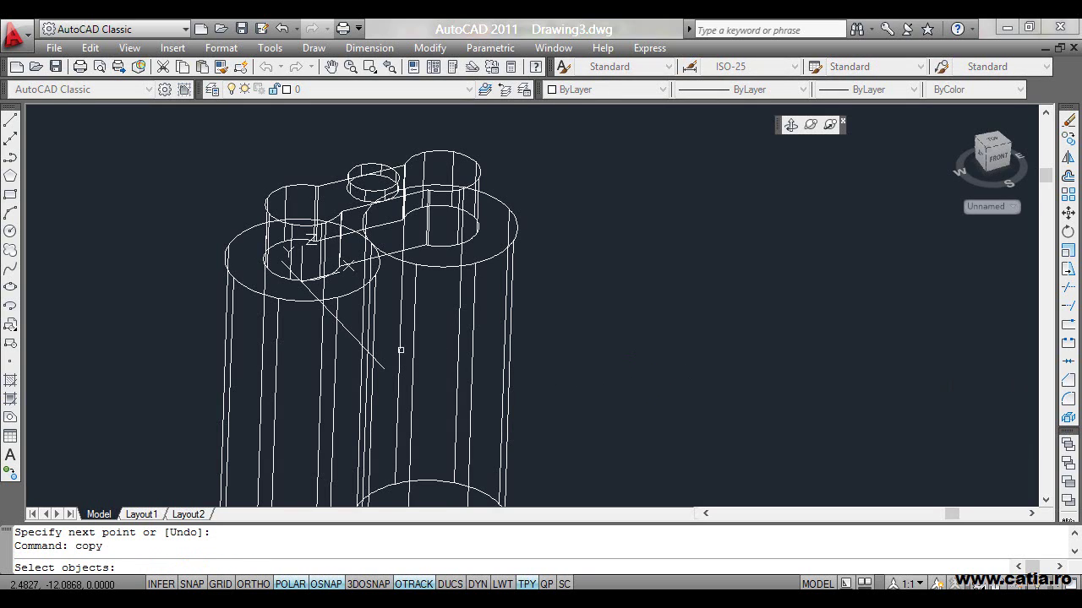
left_click(345, 328)
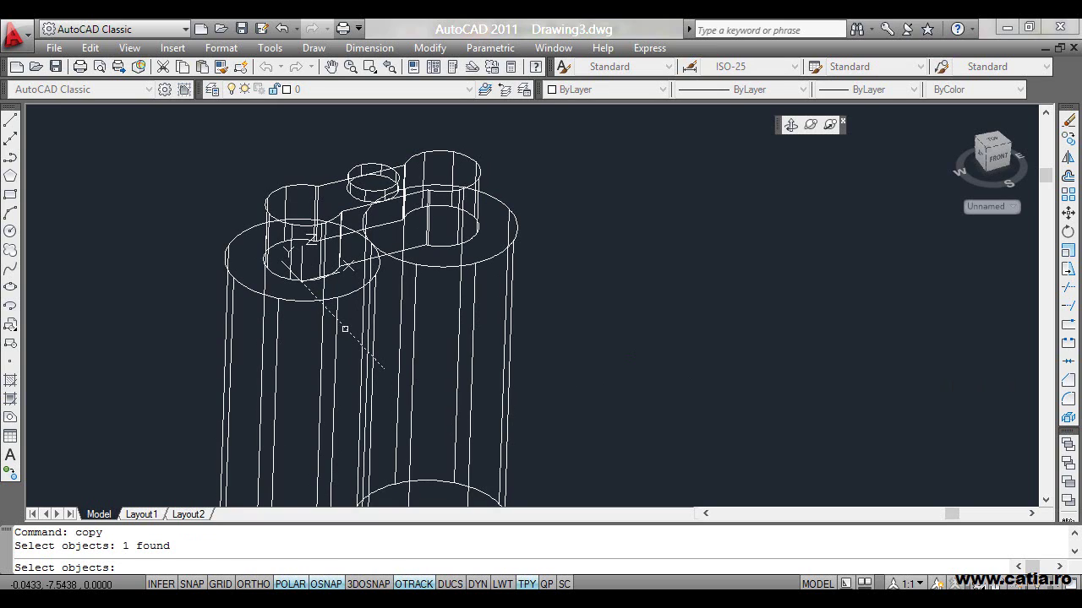
key("Return")
type("0")
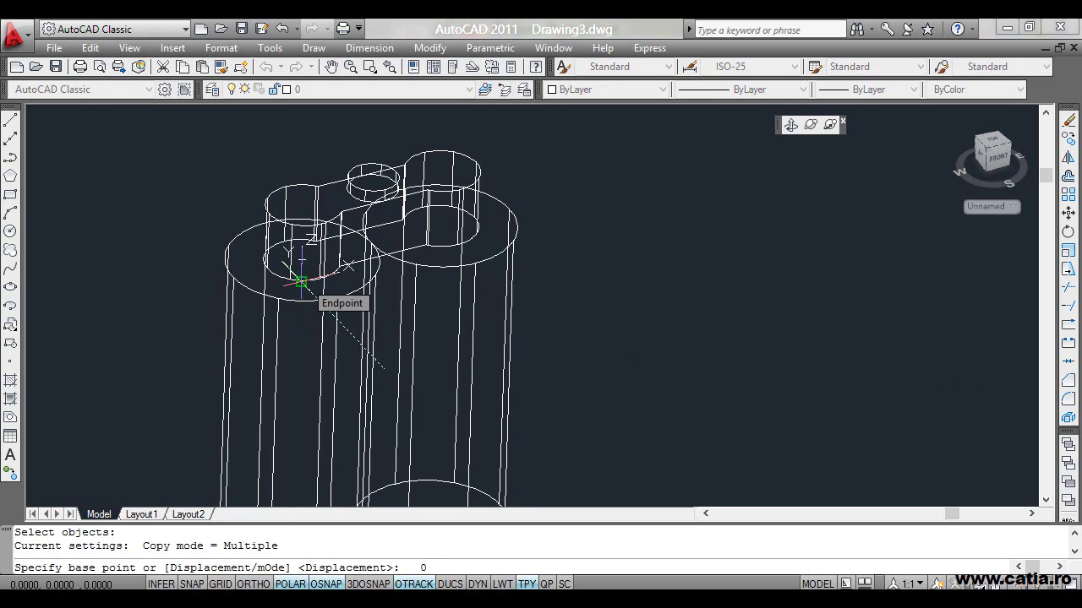
key("Return")
type("@12,")
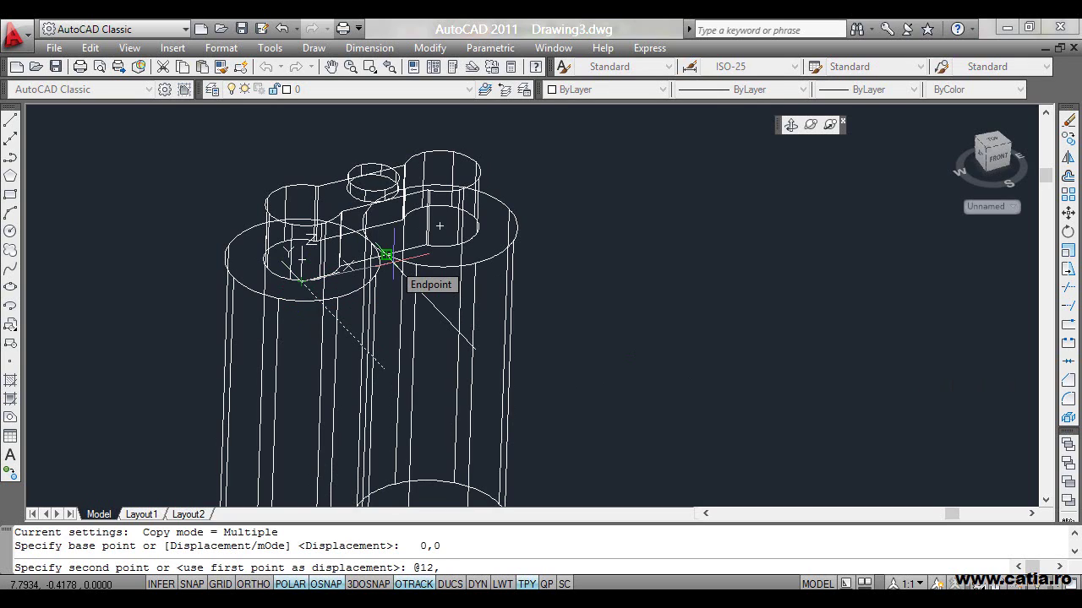
key("Return")
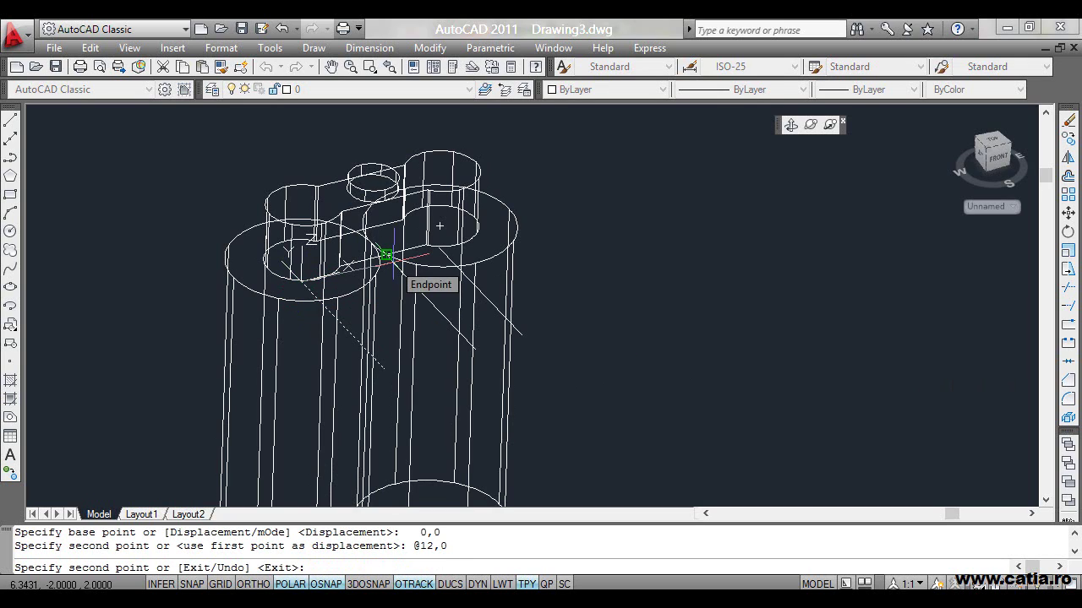
key("Return")
left_click(811, 124)
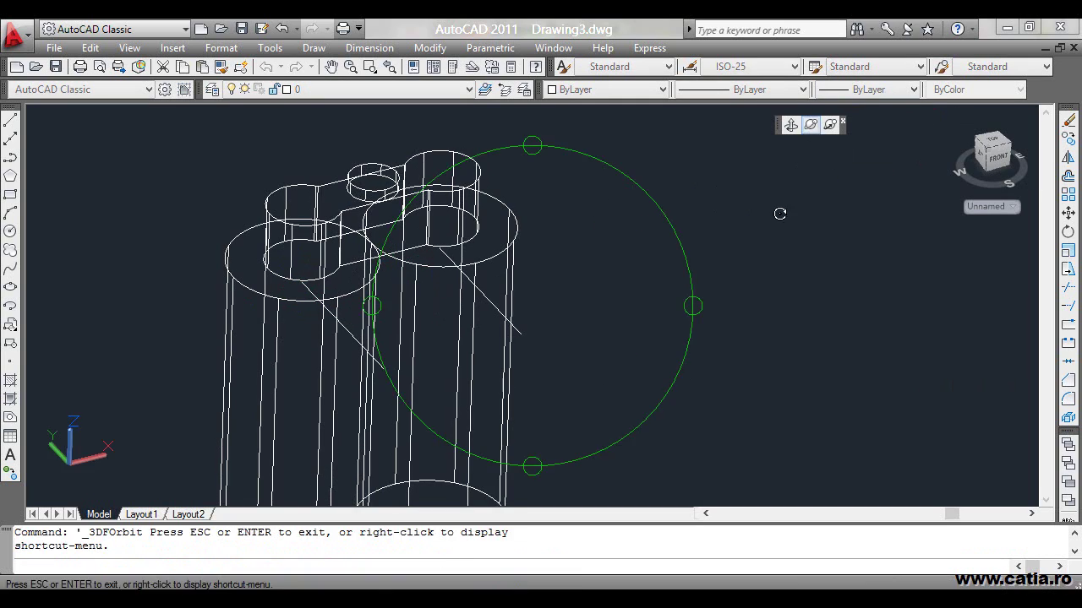
mouse_move(464, 391)
left_mouse_down()
mouse_move(552, 315)
mouse_move(434, 440)
mouse_move(503, 400)
mouse_move(498, 415)
mouse_move(519, 413)
left_mouse_up()
Step: Fillet the two guide lines so their far ends meet in an arc
key("Escape")
type("fillet")
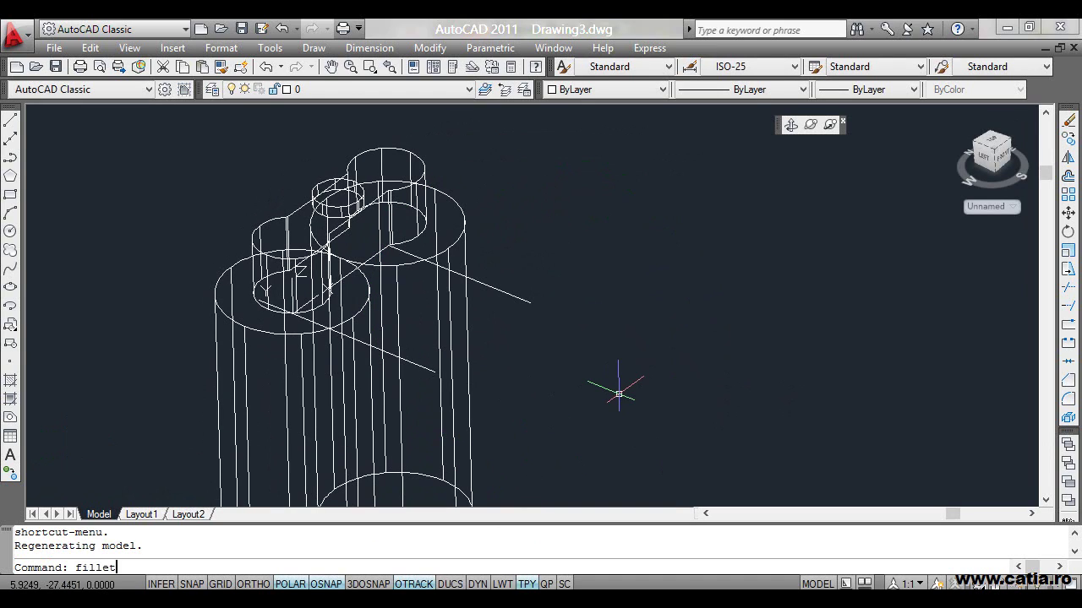
key("Return")
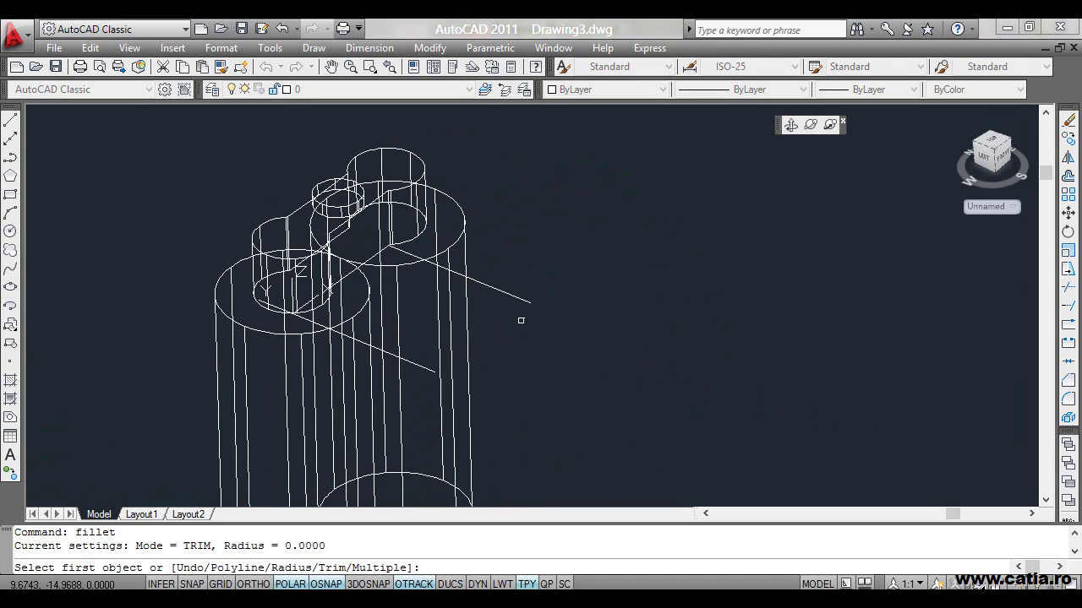
left_click(507, 291)
left_click(427, 365)
type("p")
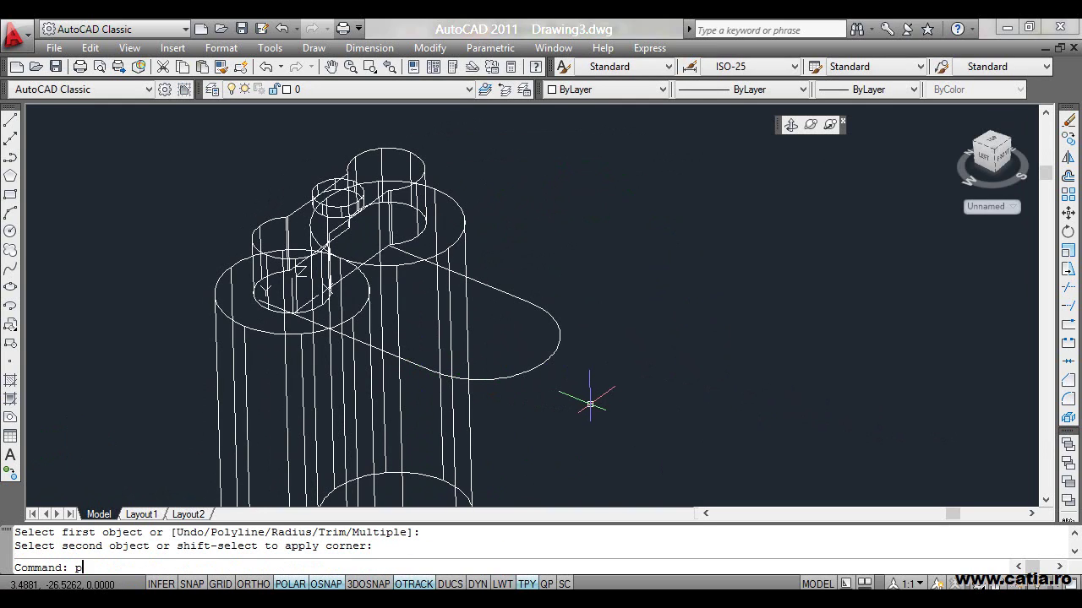
Step: With PEDIT, convert the upper line to a polyline and join the arc and lower line
type("edit")
key("Return")
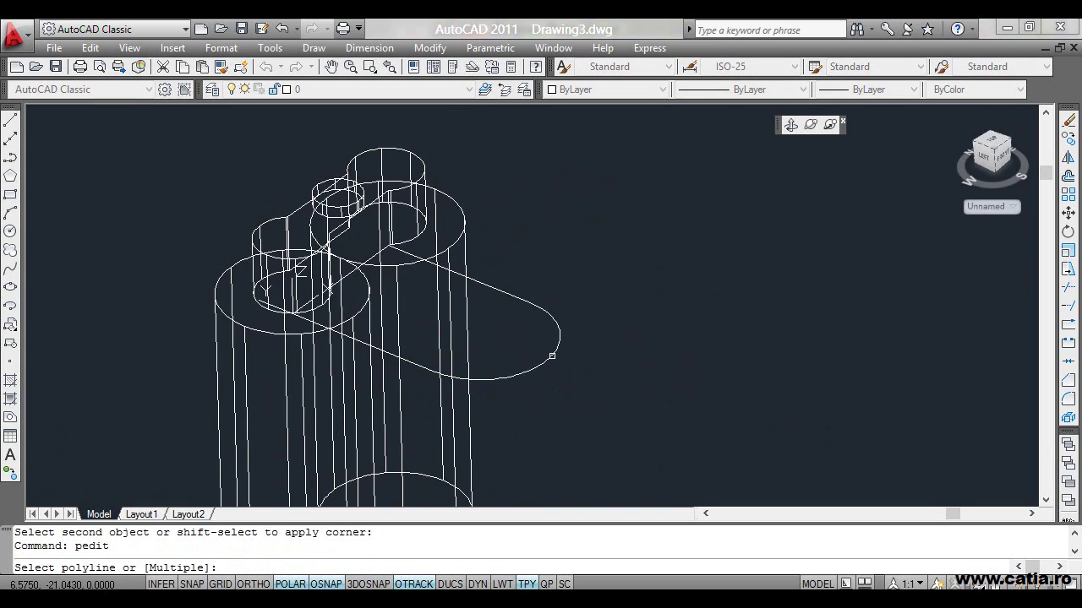
left_click(498, 289)
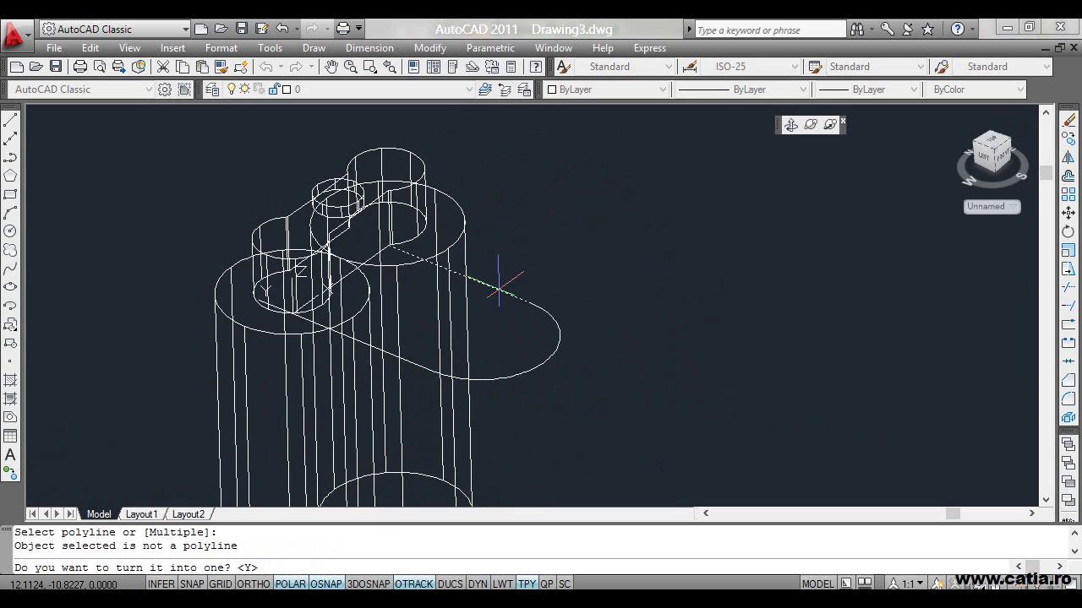
type("y")
key("Return")
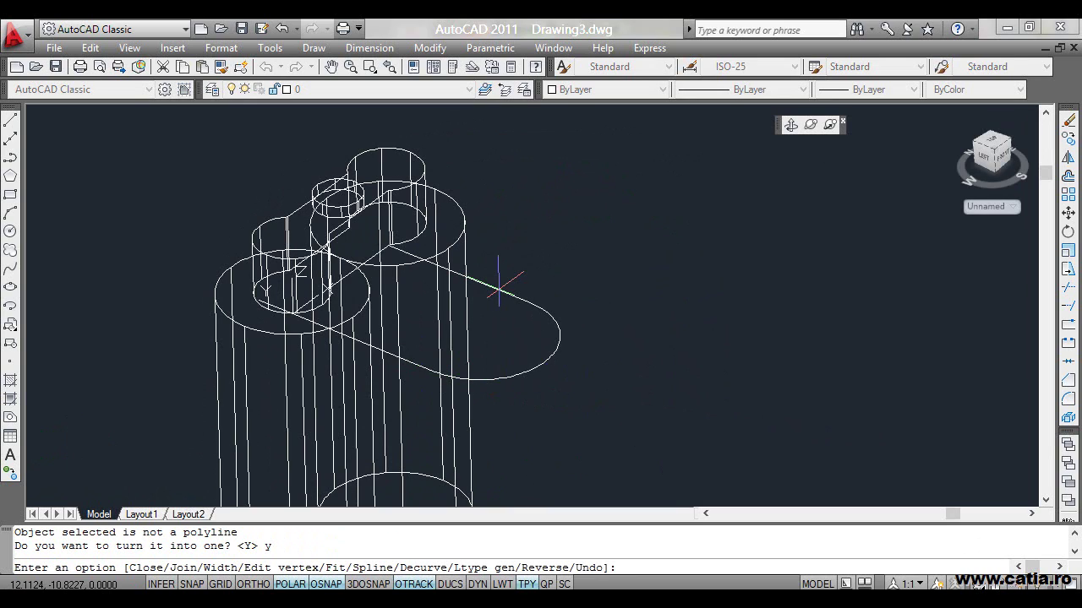
type("j")
key("Return")
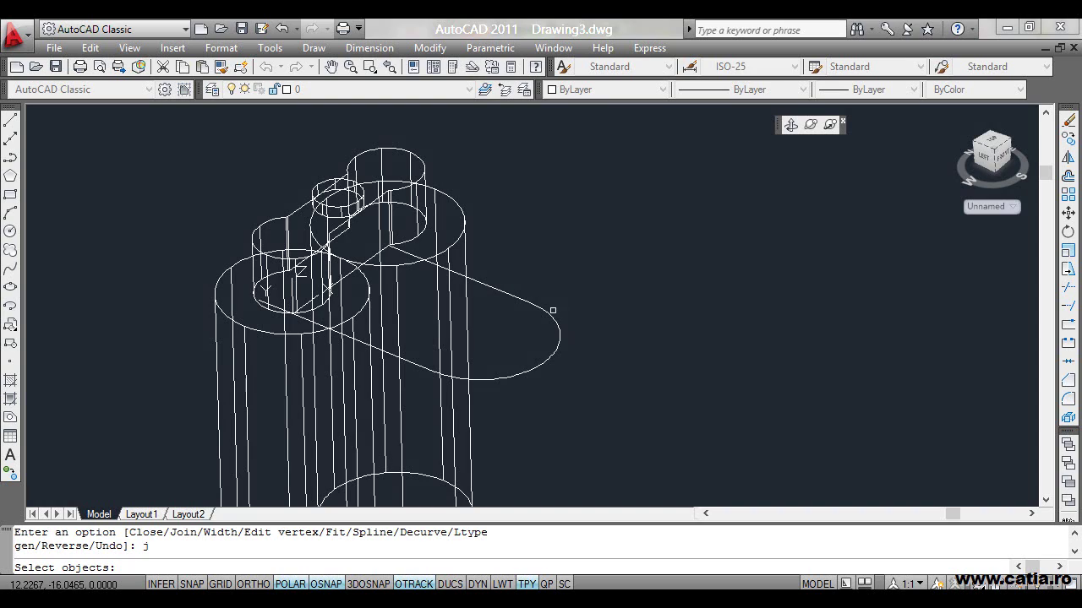
left_click(551, 315)
left_click(412, 365)
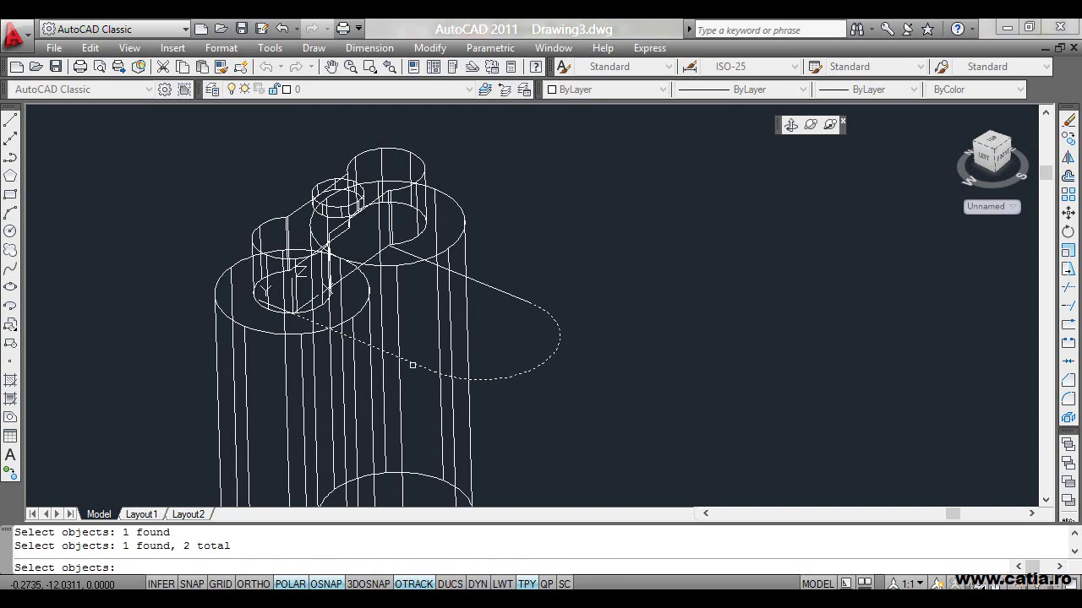
key("Return")
key("Return")
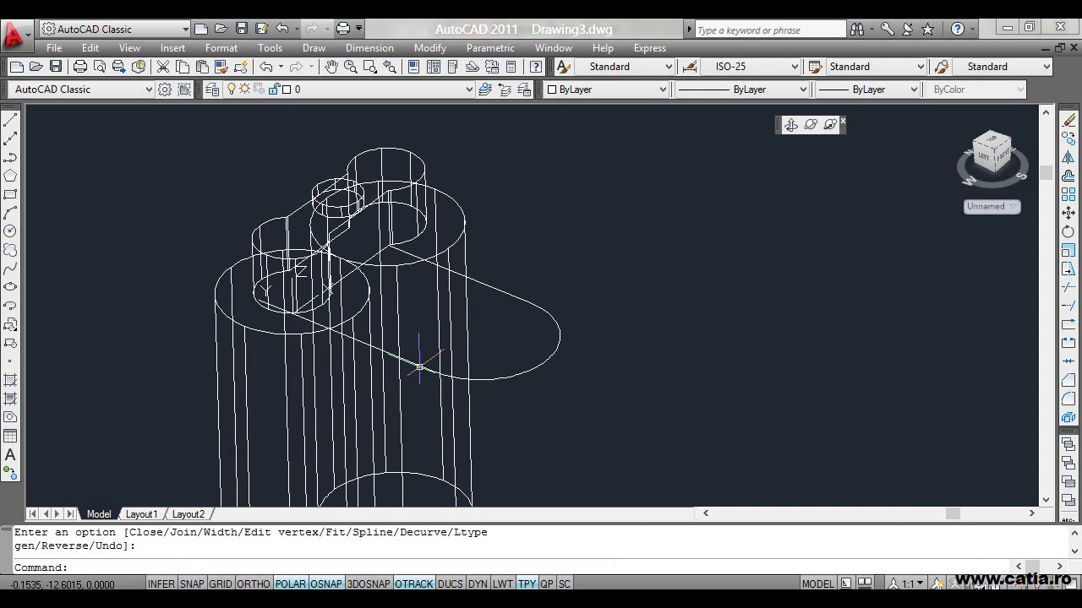
Step: Rotate the UCS 90 degrees about the X axis after orbiting to a side view
left_click(810, 124)
mouse_move(549, 288)
left_mouse_down()
mouse_move(483, 338)
mouse_move(512, 285)
mouse_move(499, 398)
mouse_move(394, 370)
mouse_move(483, 369)
mouse_move(487, 328)
mouse_move(452, 345)
left_mouse_up()
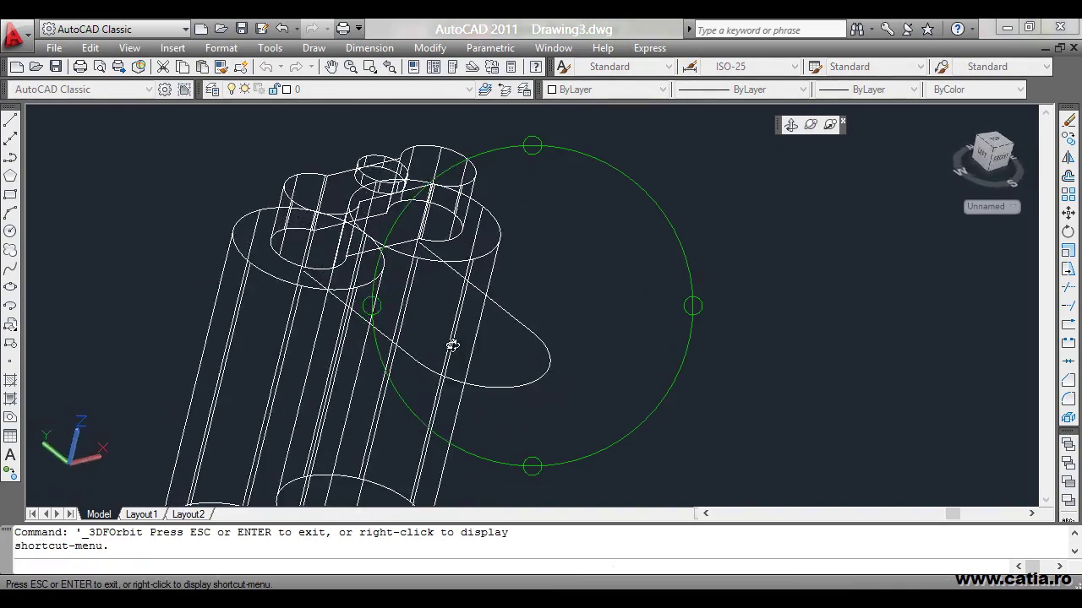
mouse_move(610, 401)
left_mouse_down()
mouse_move(639, 368)
mouse_move(604, 335)
left_mouse_up()
key("Escape")
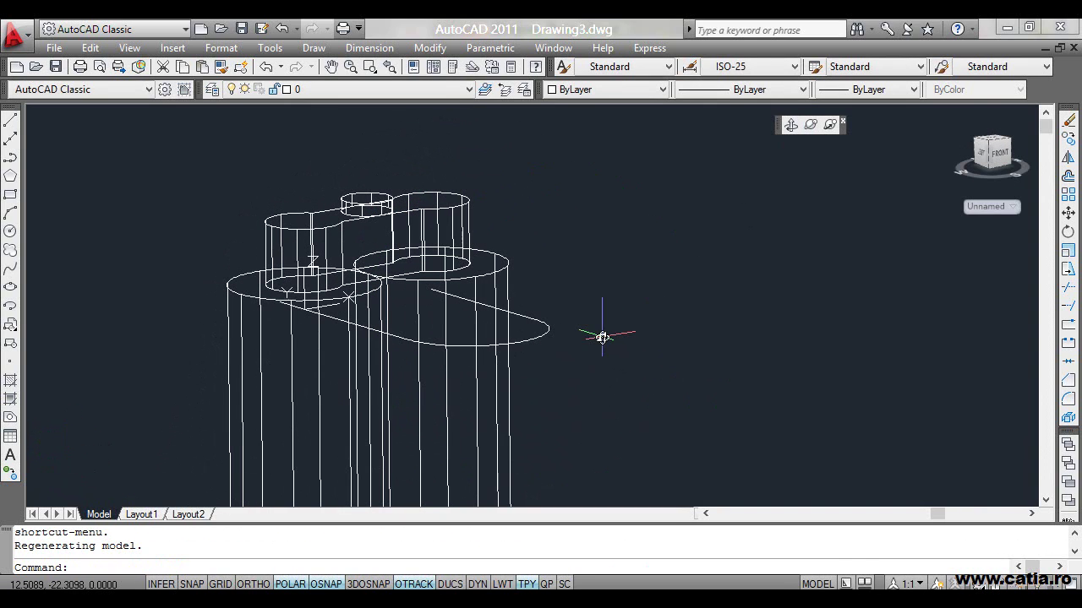
middle_click_drag(599, 332, 615, 334)
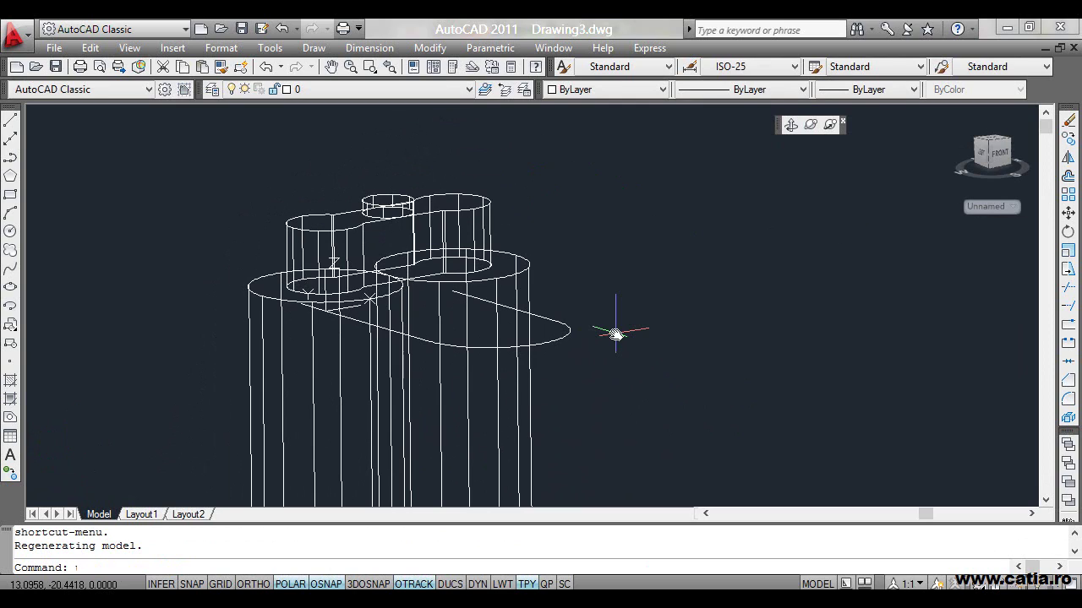
type("ucs")
key("Return")
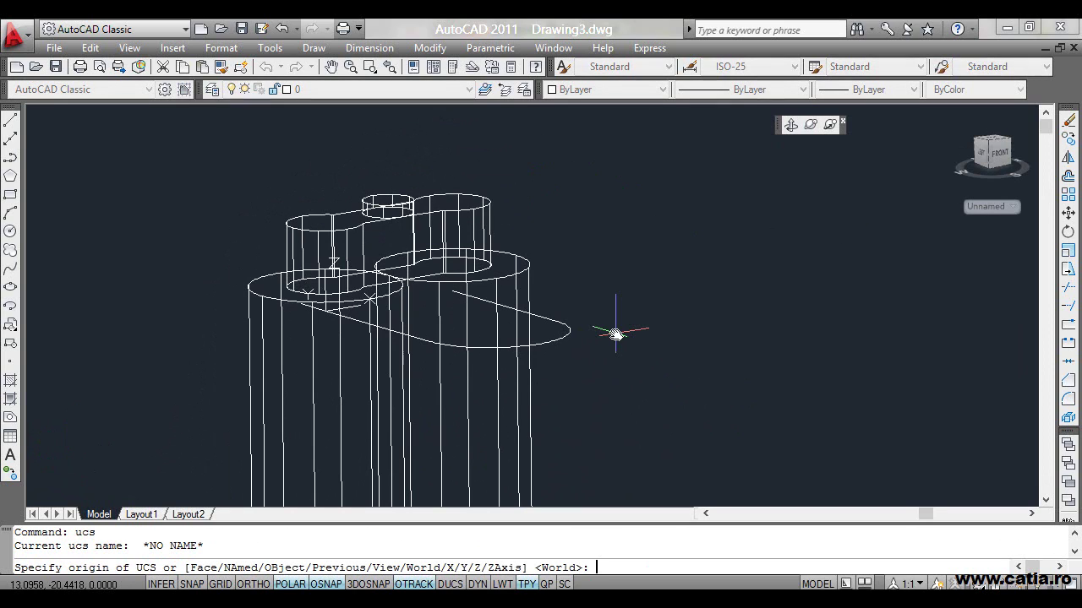
key("Return")
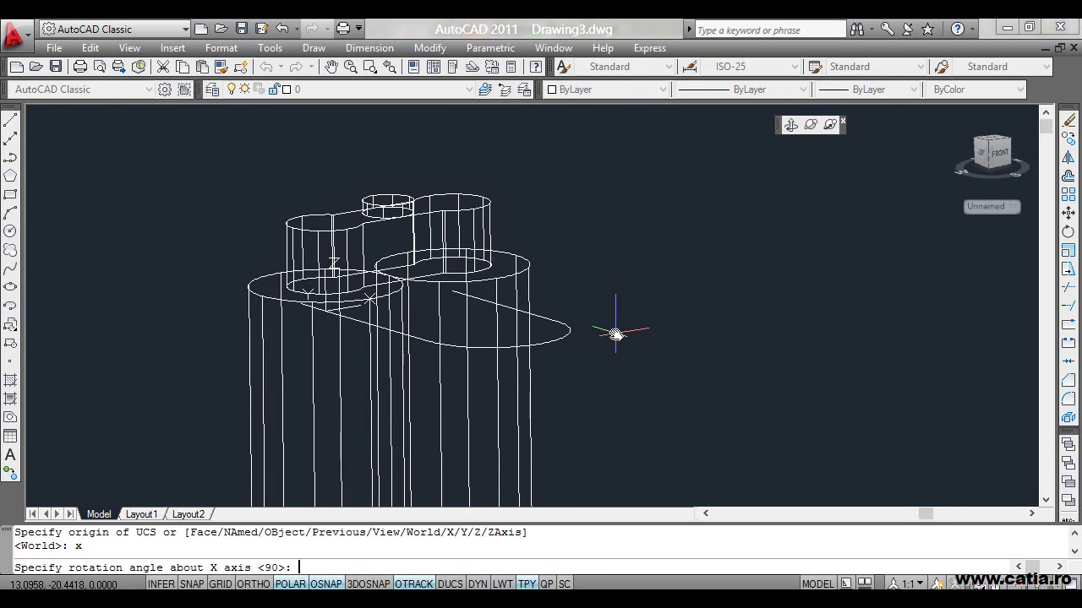
type("90")
key("Return")
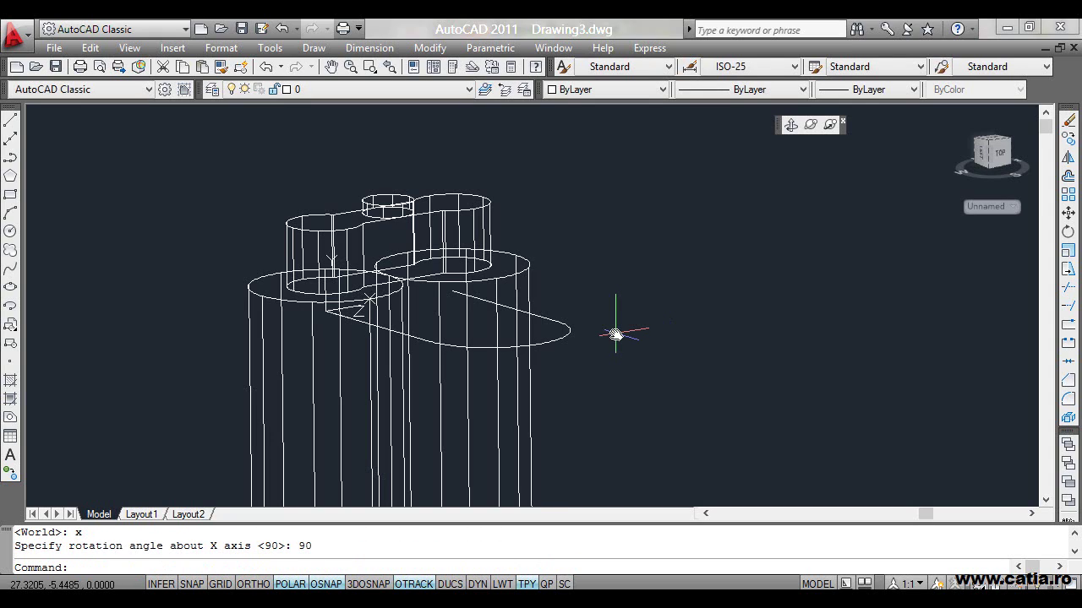
Step: Start a circle and check the reference drawing for the cross-section size
type("circle")
key("Return")
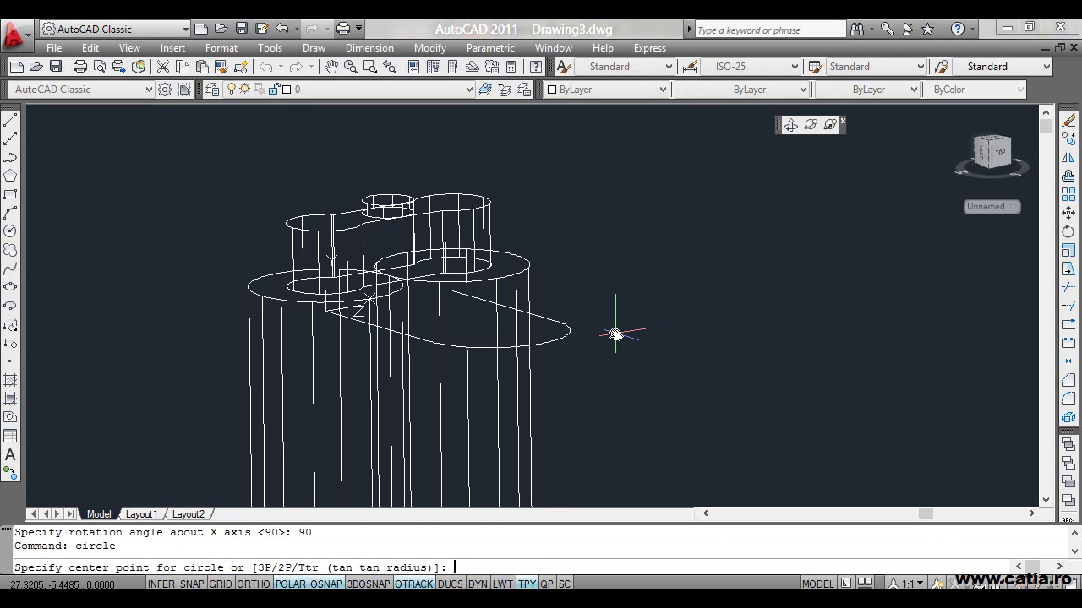
key("alt+Tab")
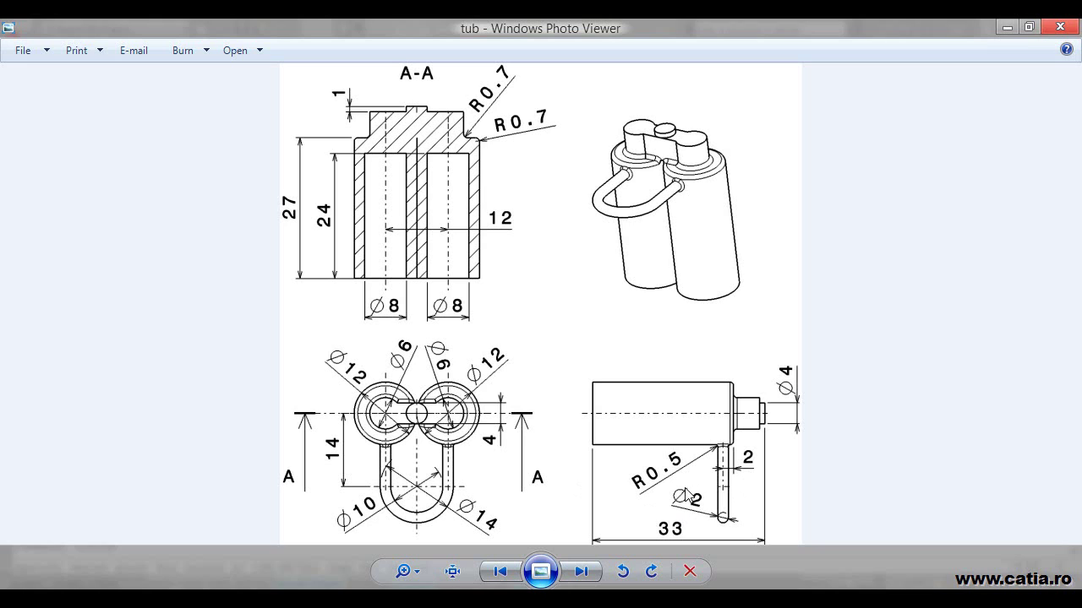
key("alt+Tab")
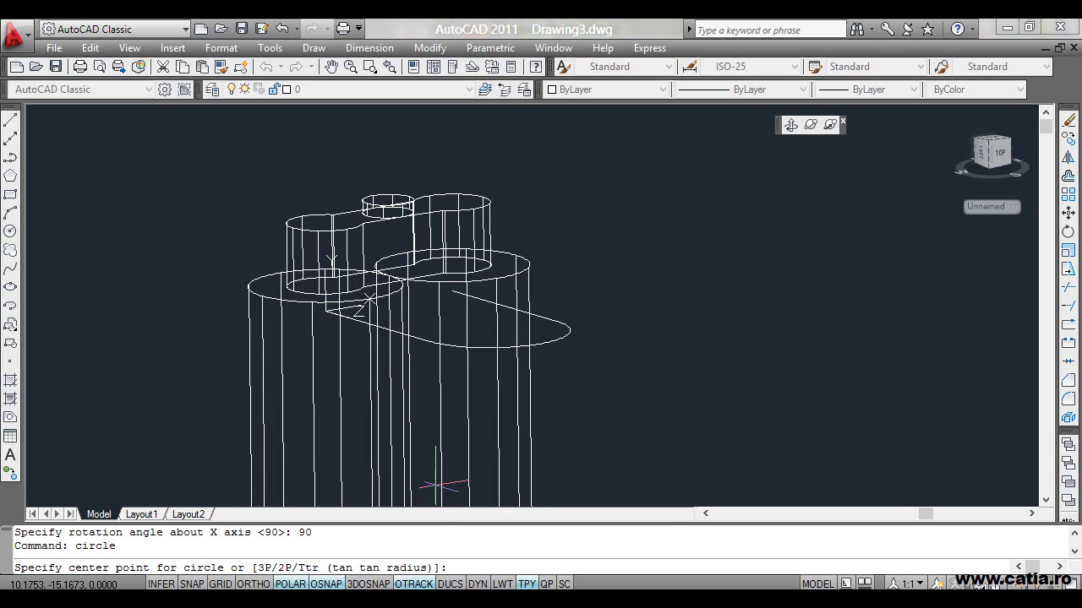
Step: Draw a radius-1 circle centred at the origin 0,0
type(",0")
key("Return")
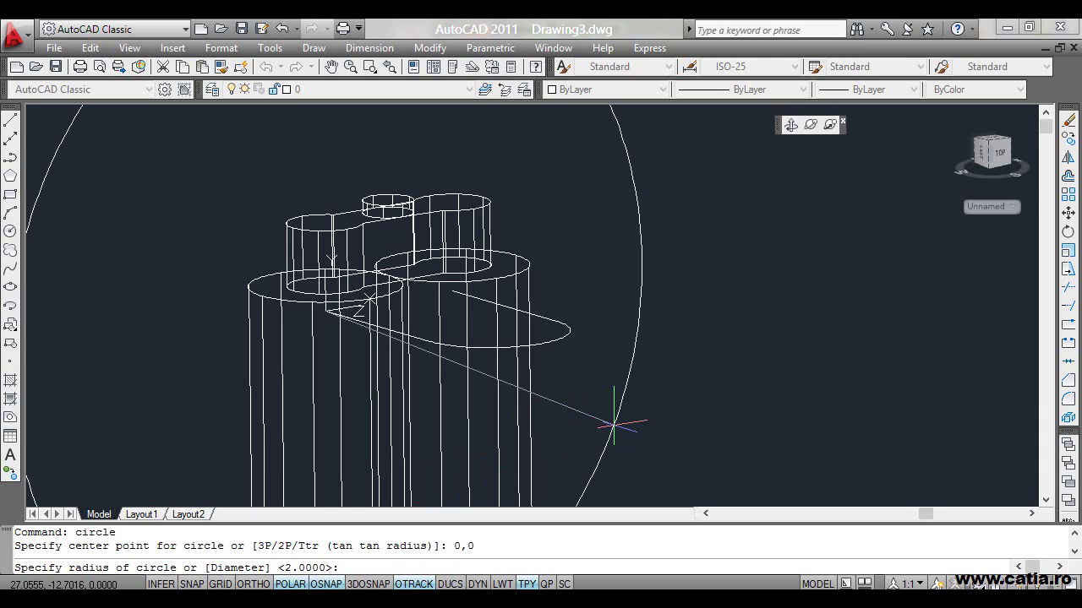
type("1")
key("Return")
type("extru")
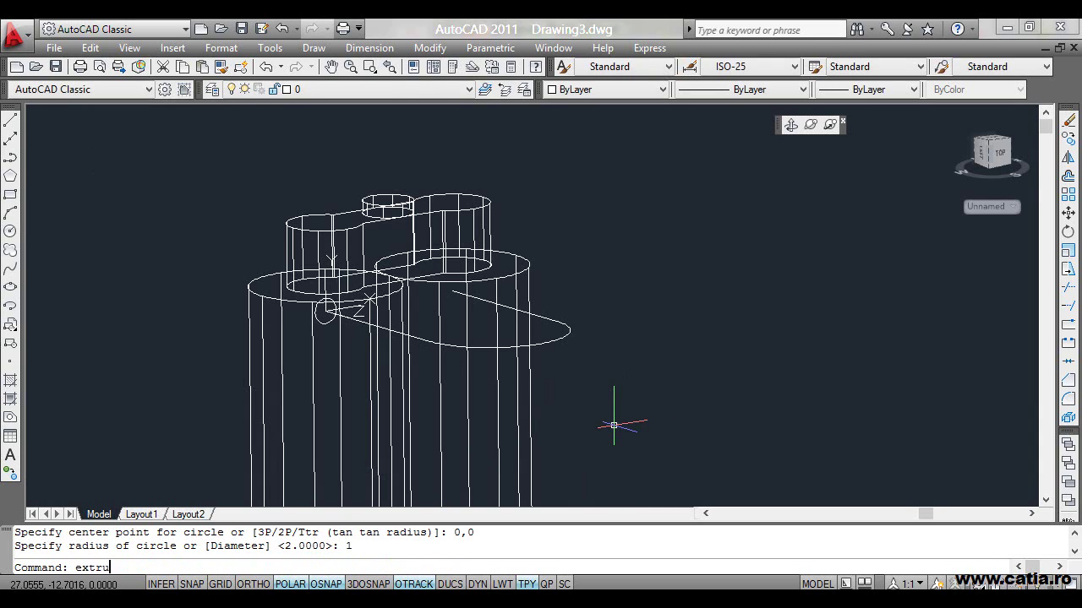
Step: Extrude the small circle along the U-shaped polyline path into a tube
type("de")
key("Return")
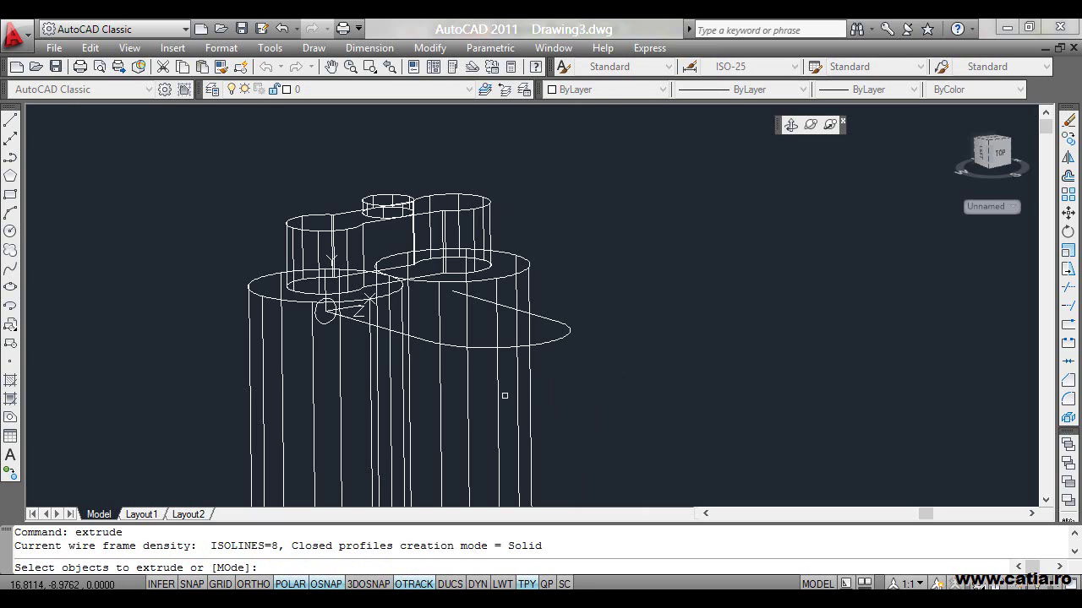
left_click(330, 323)
key("Return")
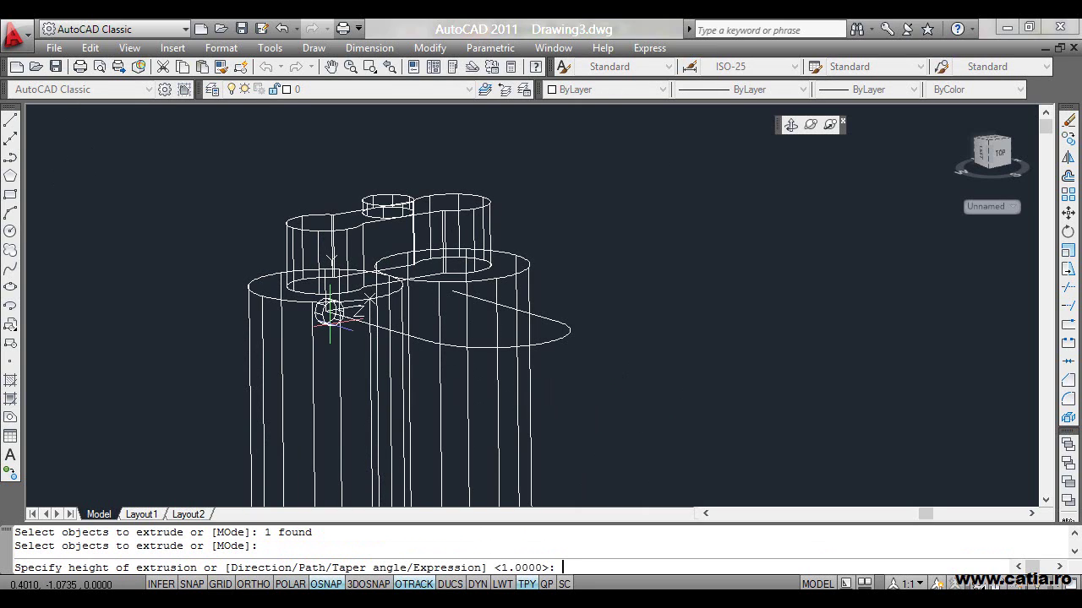
type("p")
key("Return")
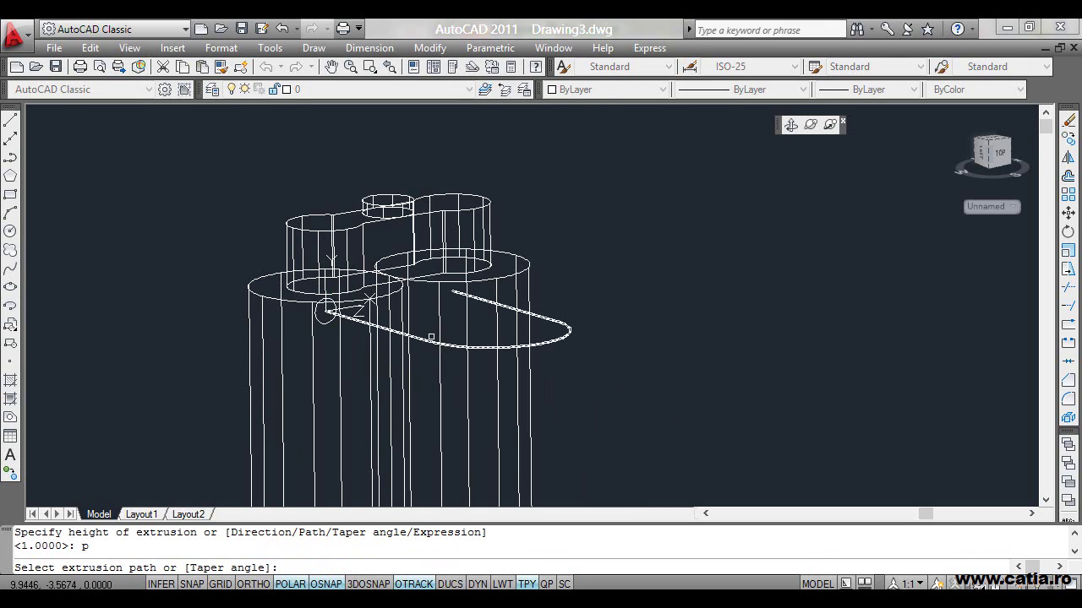
left_click(427, 340)
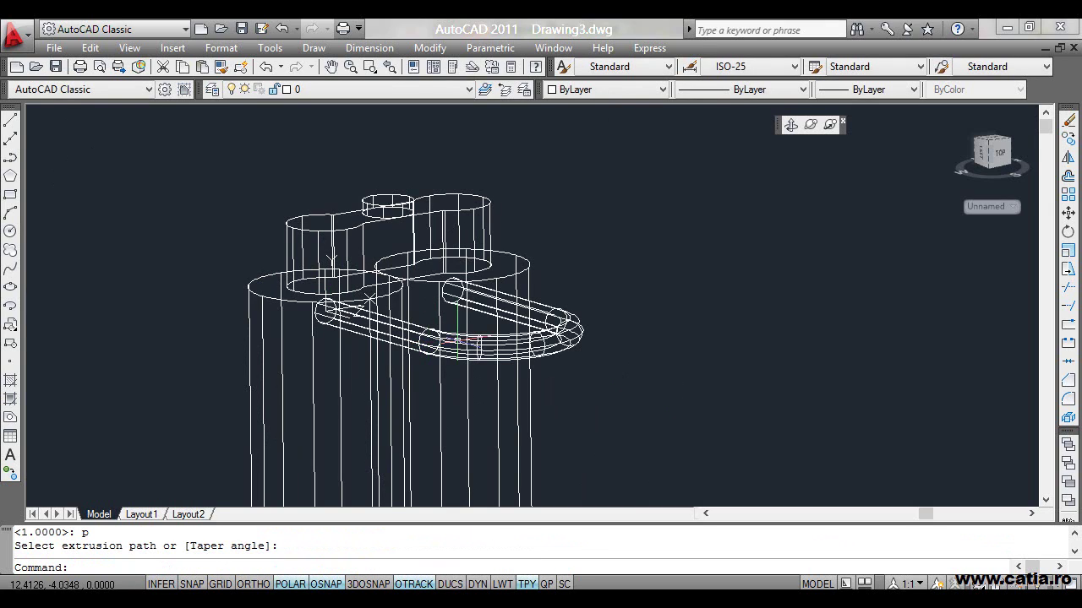
left_click(811, 124)
mouse_move(414, 352)
left_mouse_down()
mouse_move(495, 350)
mouse_move(529, 330)
mouse_move(483, 404)
mouse_move(441, 403)
left_mouse_up()
key("Escape")
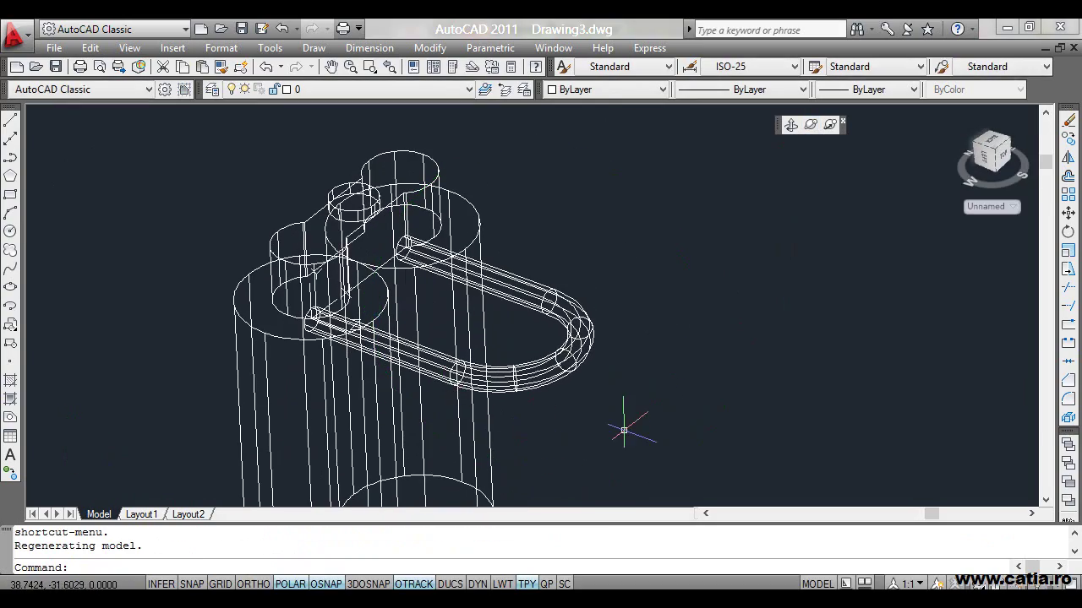
Step: Union the handle tube with the twin-tube body
type("union")
key("Return")
left_click(507, 272)
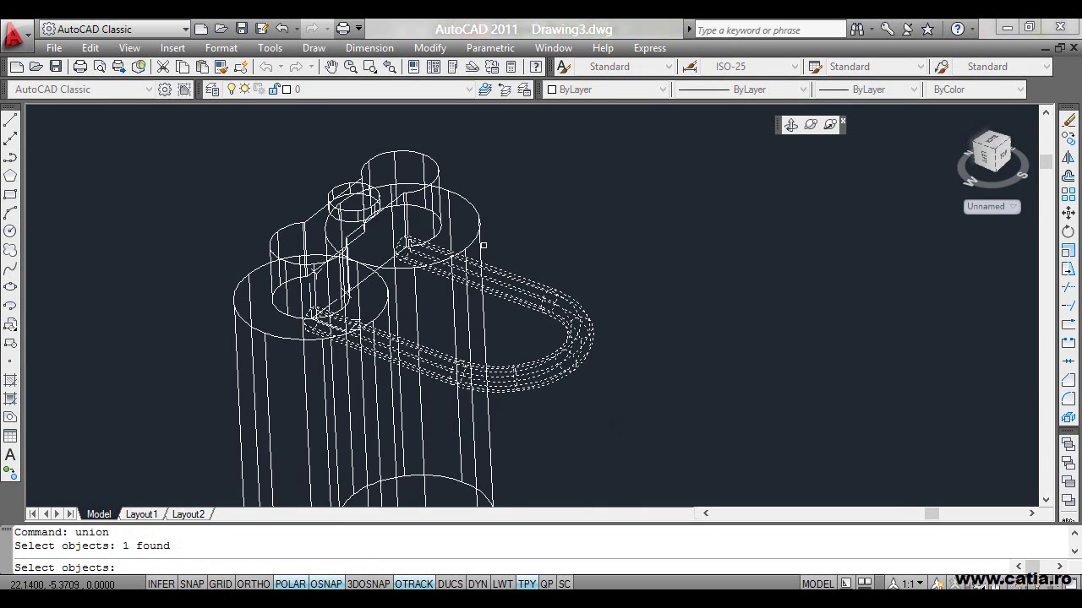
left_click(483, 246)
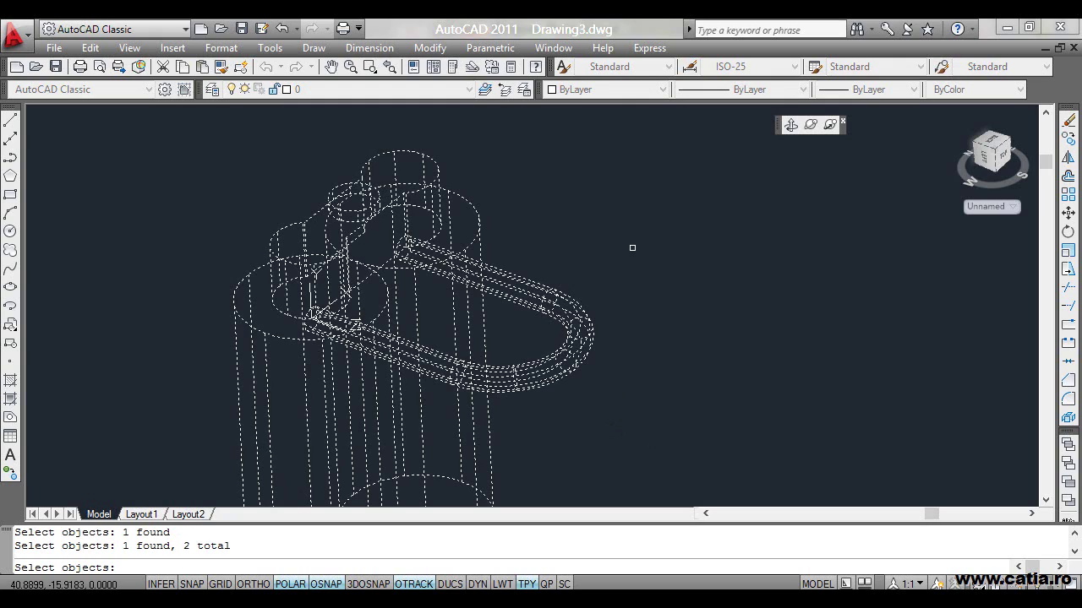
key("Return")
type("fillet")
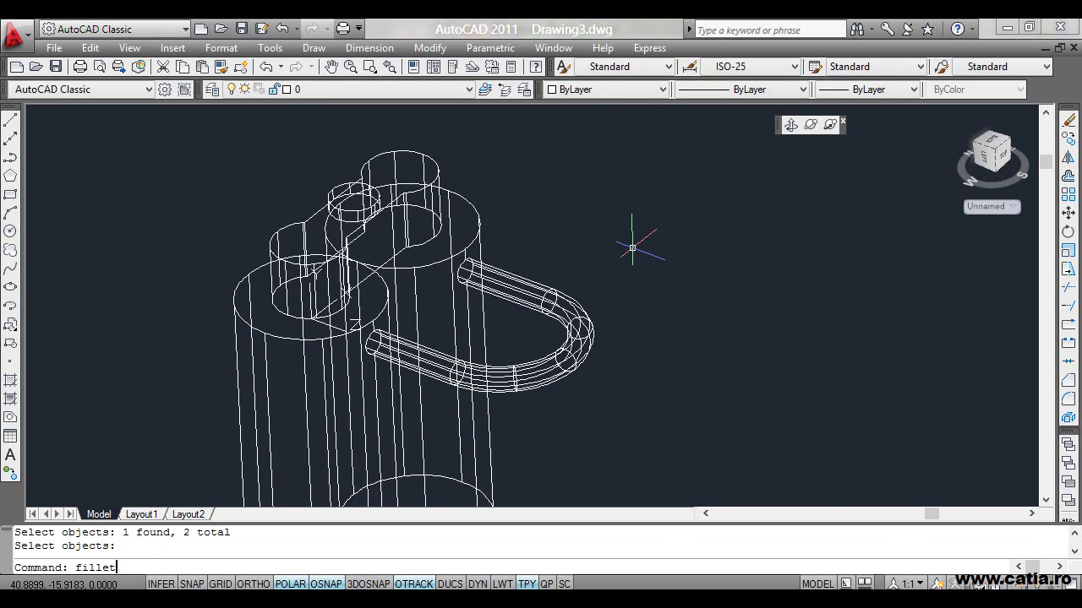
Step: Start a fillet with radius 0.5 and pick the first handle-end edge
key("Return")
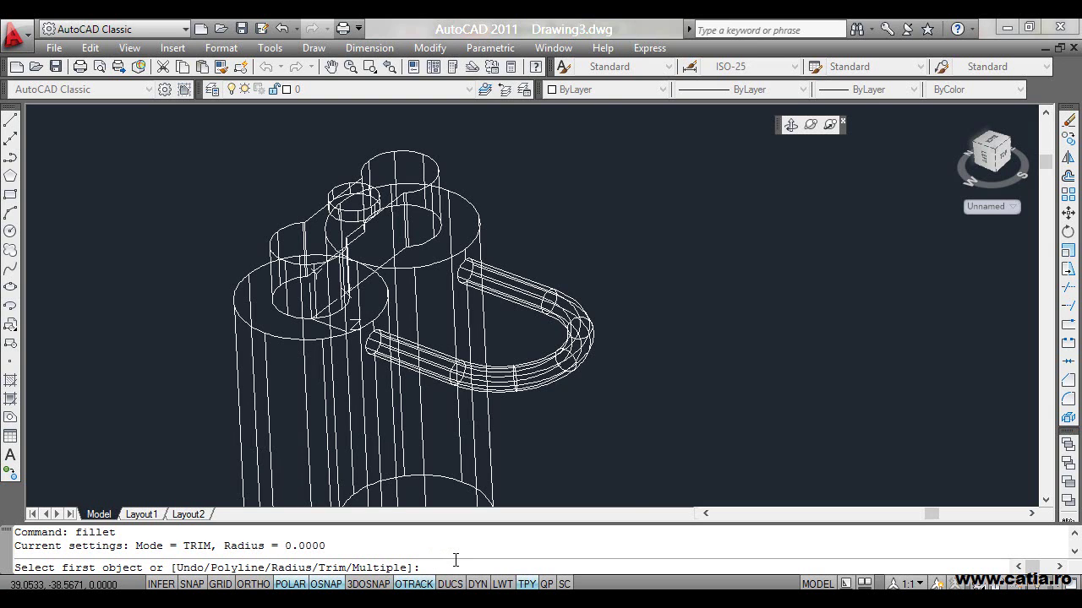
type("r")
key("Return")
type("0.5")
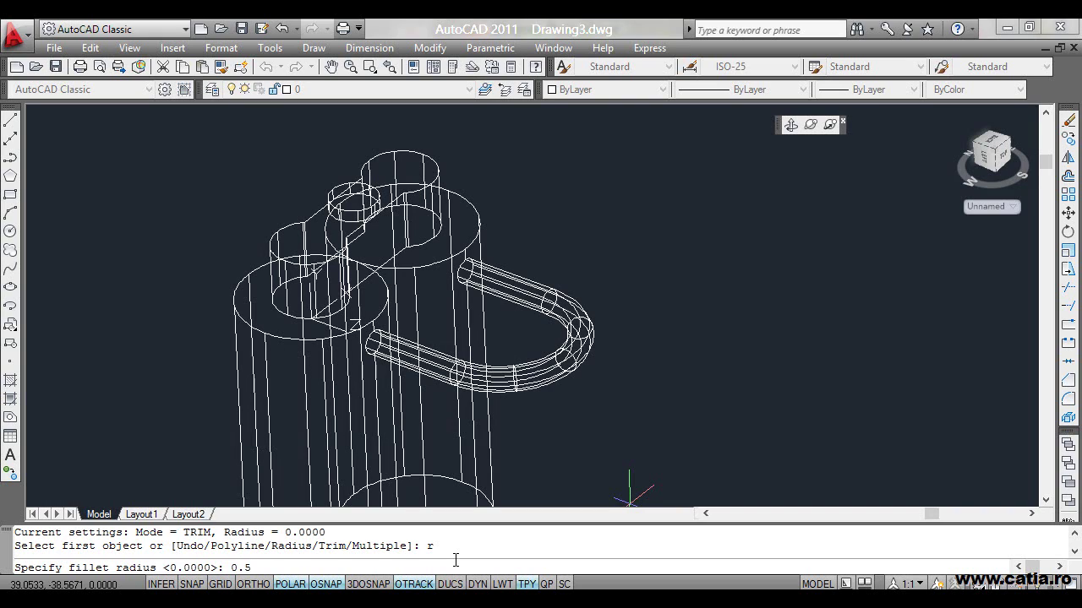
key("Return")
scroll(273, 430, "up", 1)
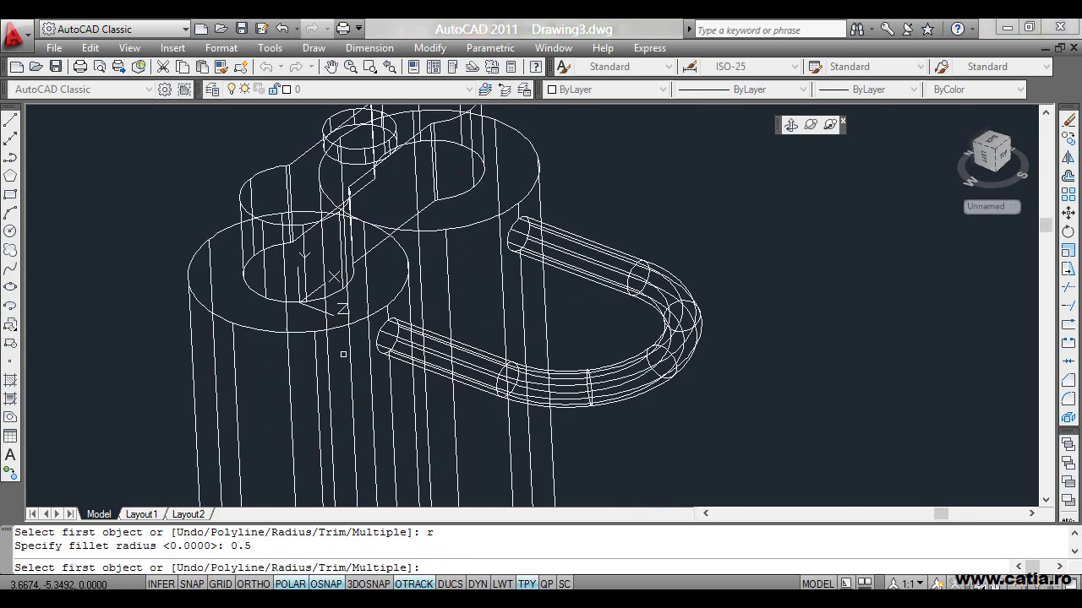
scroll(346, 354, "up", 2)
scroll(413, 320, "up", 2)
left_click(412, 320)
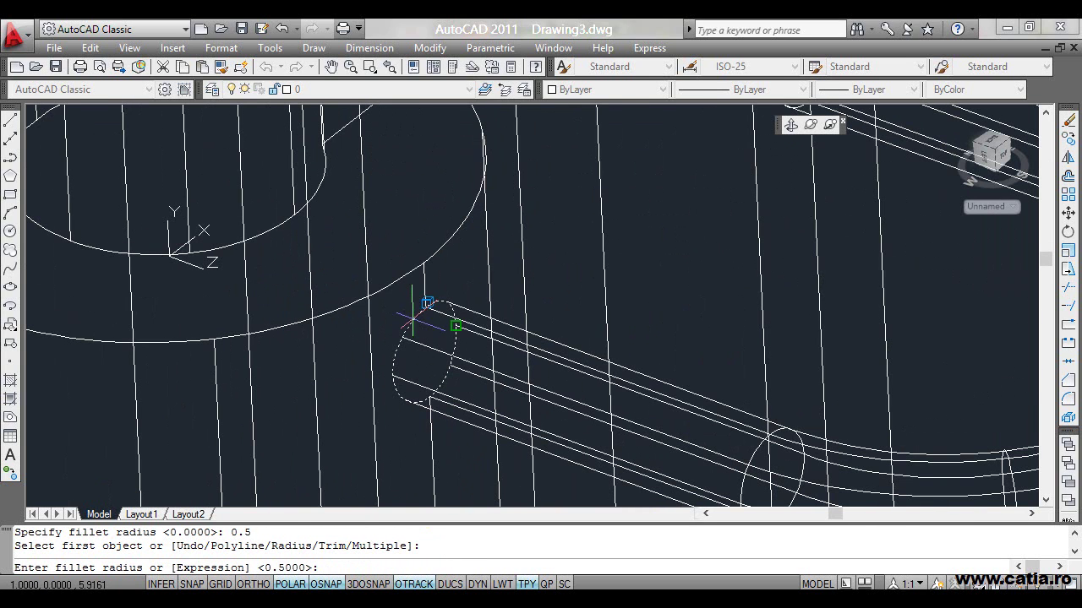
Step: Add the second handle-end edge and apply the 0.5 fillet to both joints
middle_click_drag(676, 218, 659, 260)
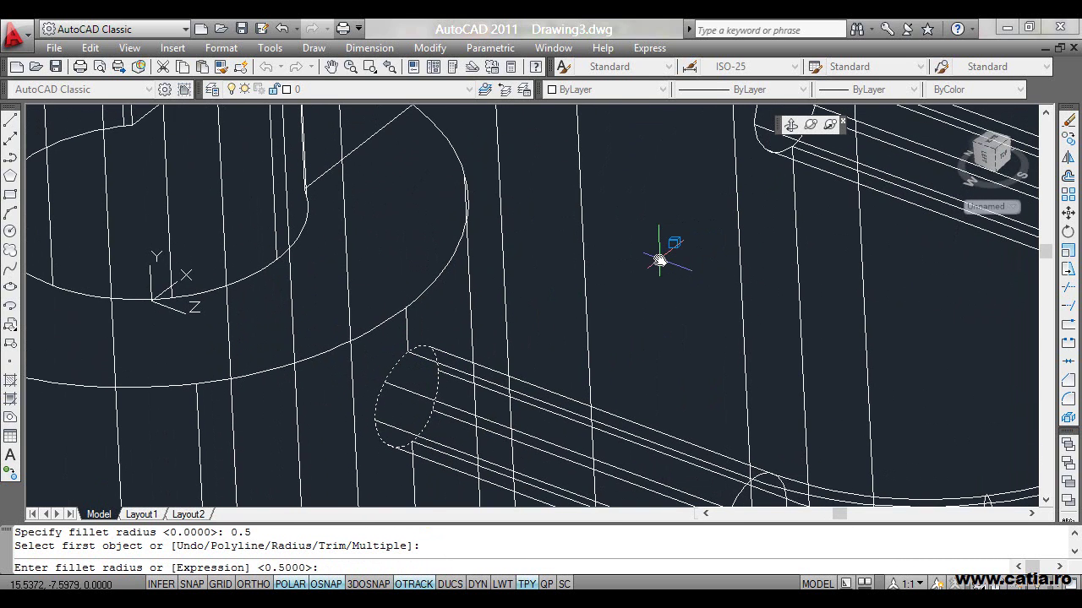
key("Return")
middle_click_drag(318, 465, 613, 313)
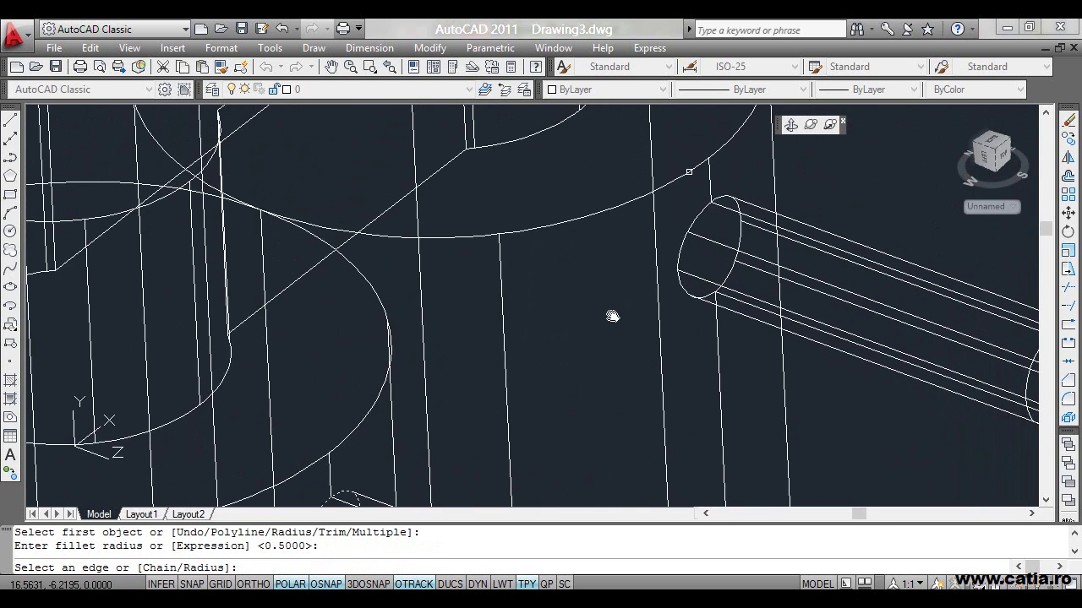
left_click(715, 194)
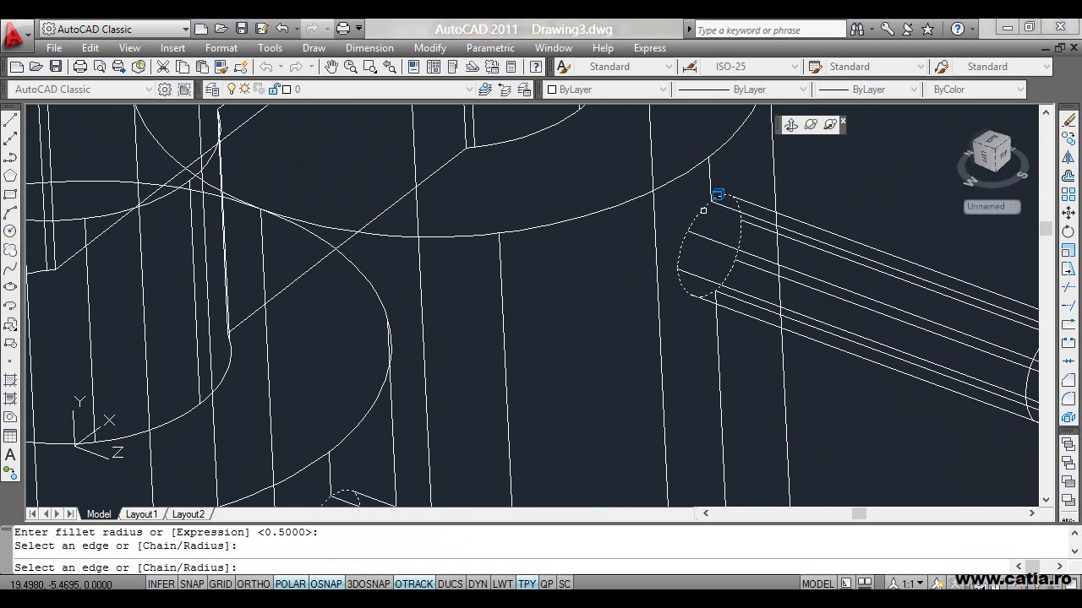
key("Return")
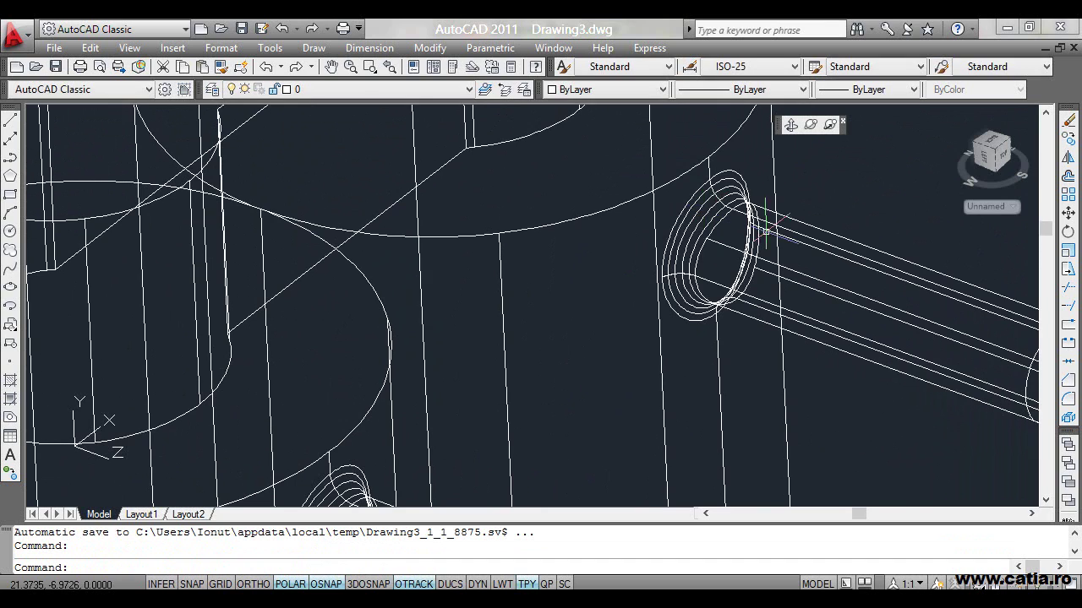
scroll(567, 326, "down", 3)
scroll(567, 326, "down", 1)
scroll(519, 312, "down", 1)
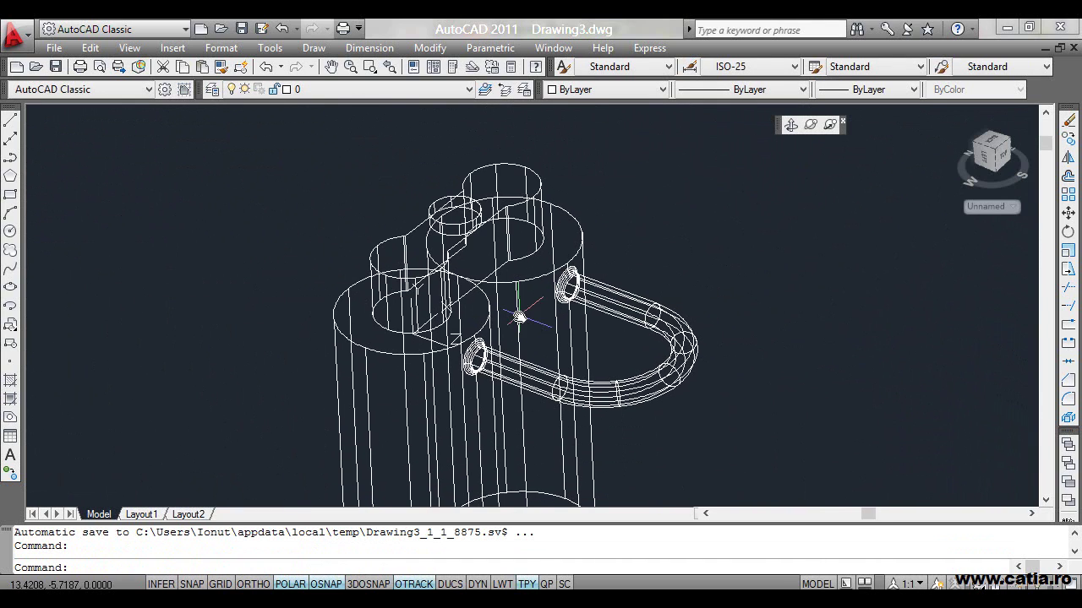
scroll(708, 238, "up", 1)
type("fillet")
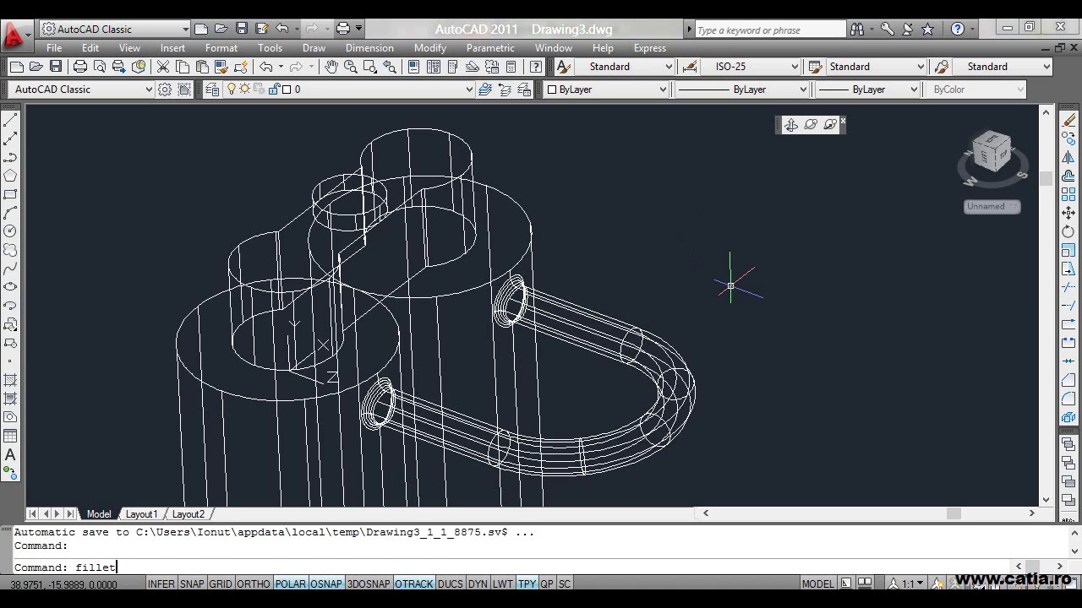
Step: Start a new fillet and check the reference drawing for fillet sizes
key("Return")
left_click(568, 583)
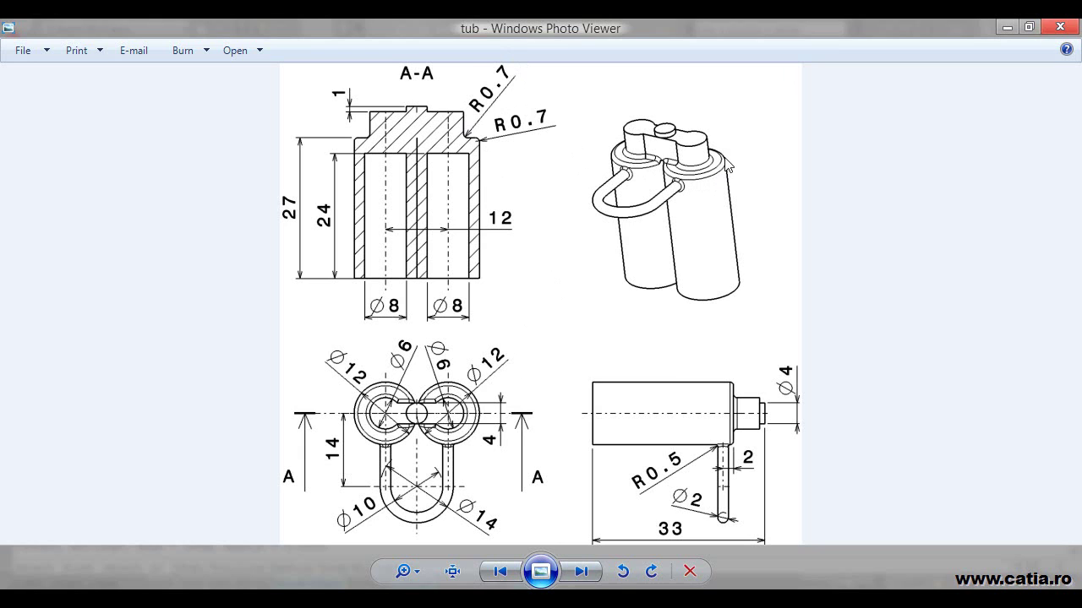
key("alt+Tab")
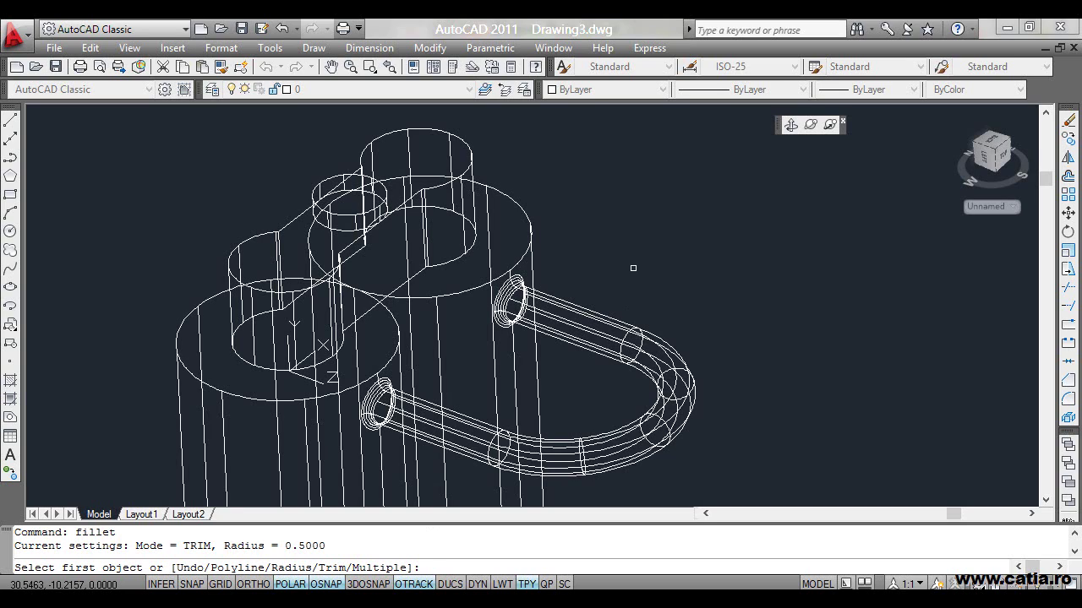
Step: Set the fillet radius to 0.7 and try rounding both cylinder top rims, which fails
type("r")
key("Return")
type("0.7")
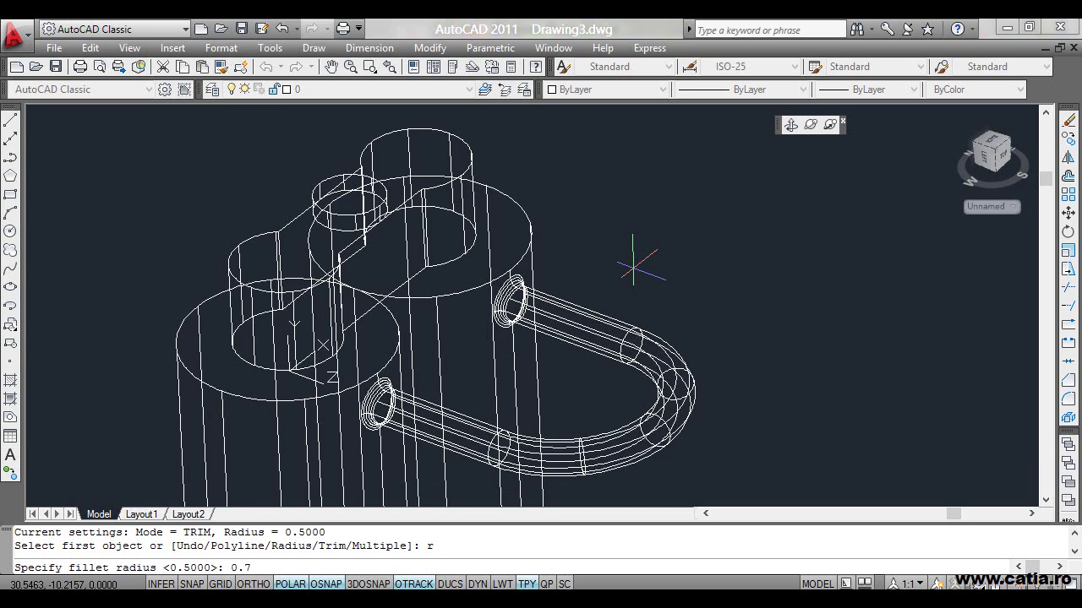
key("Return")
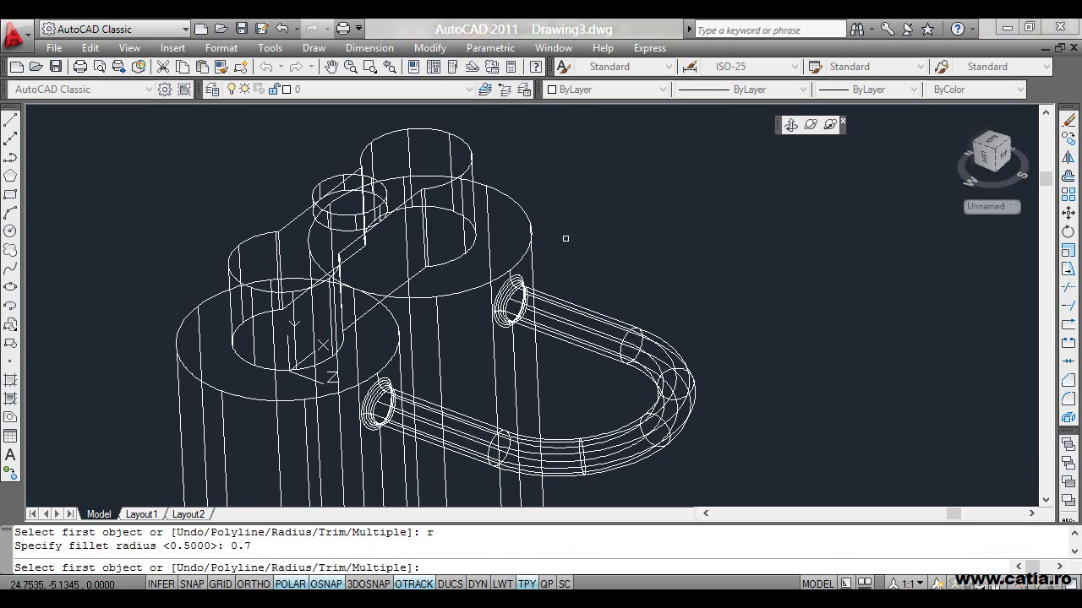
left_click(520, 251)
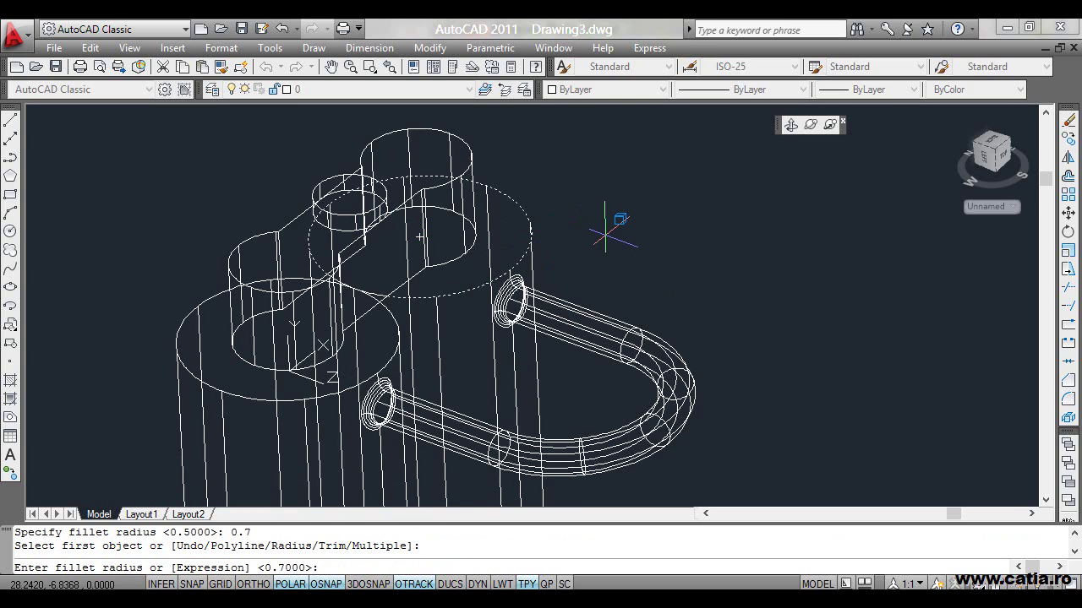
key("Return")
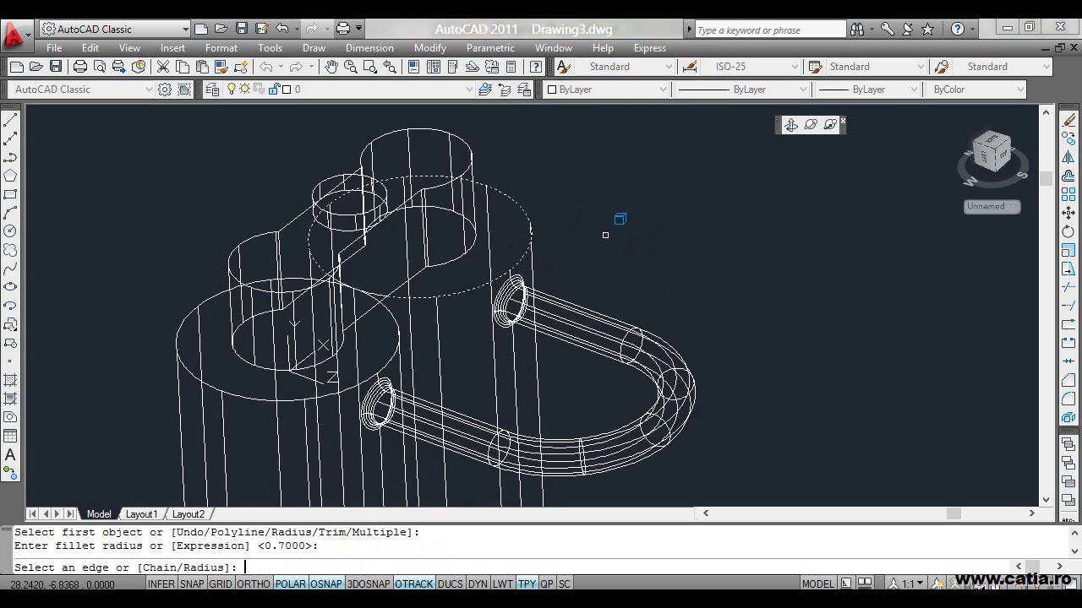
left_click(389, 361)
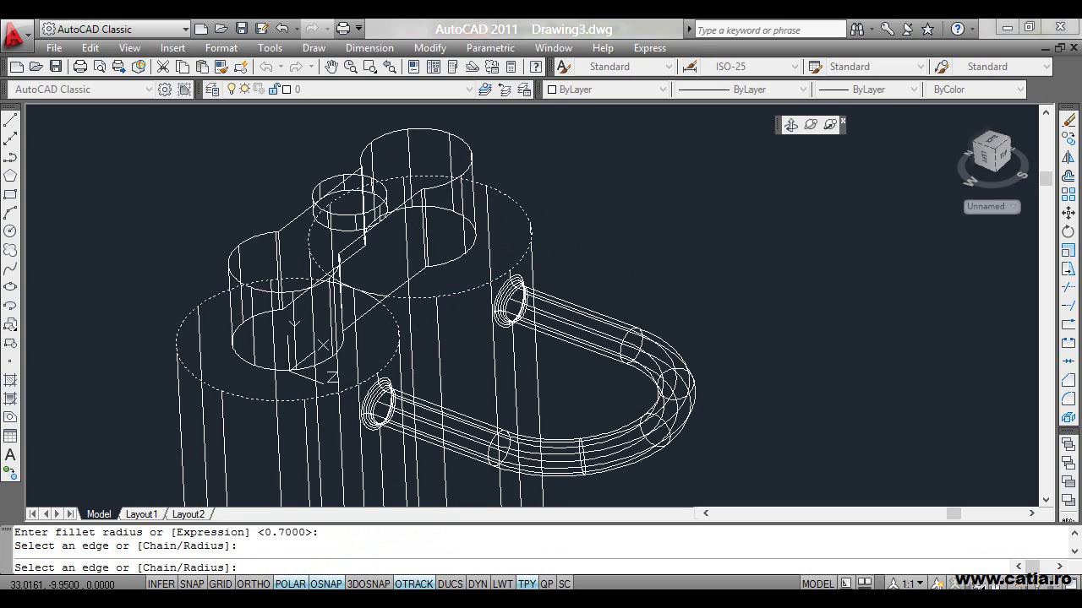
key("Return")
key("Return")
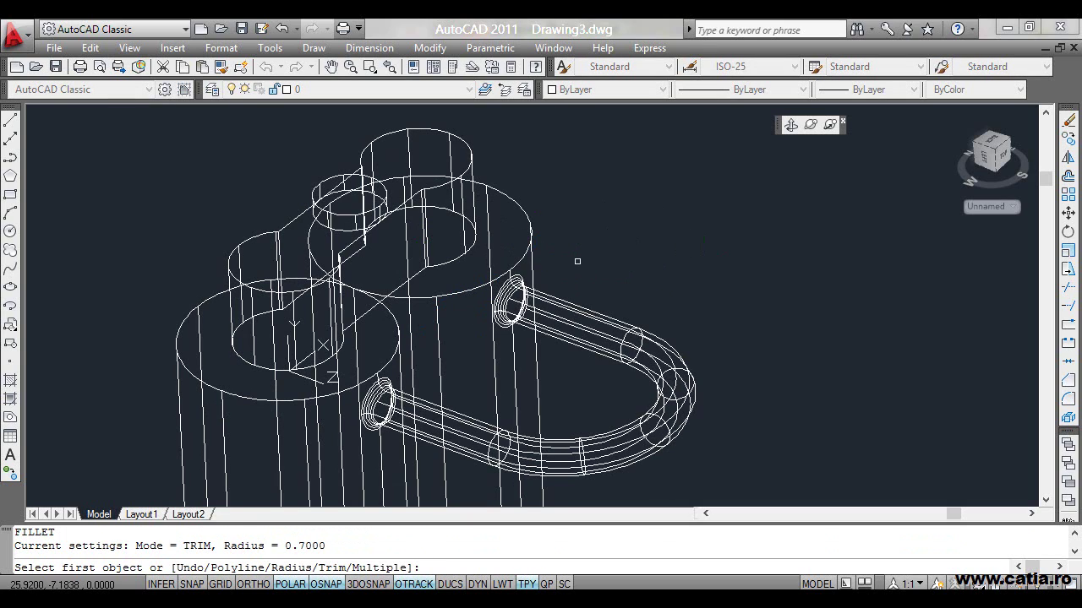
Step: Restart the 0.7 fillet and select three edges of the bridge slot
left_click(443, 265)
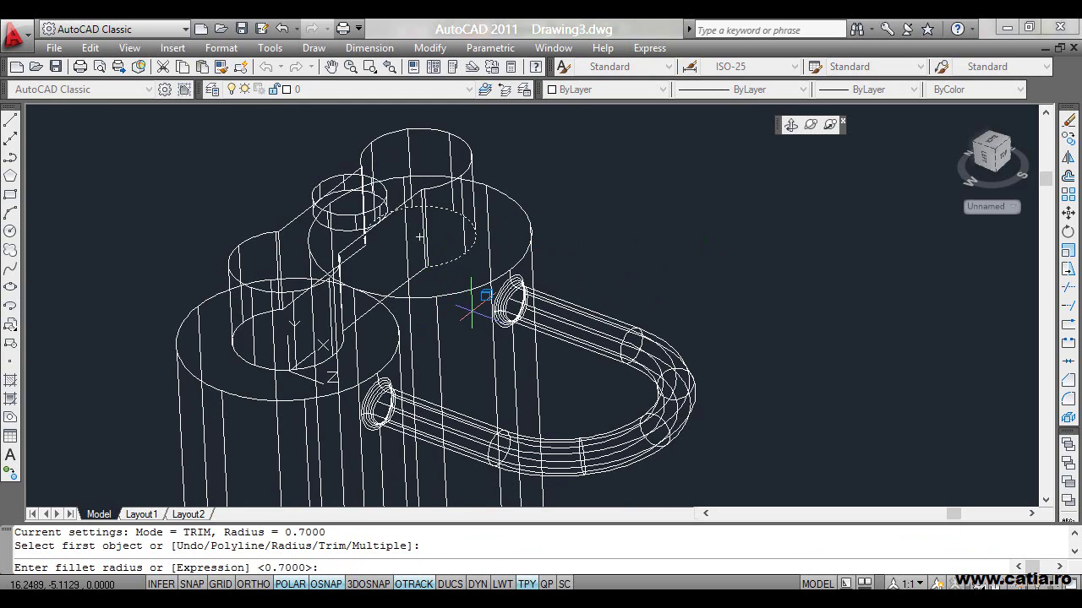
key("Return")
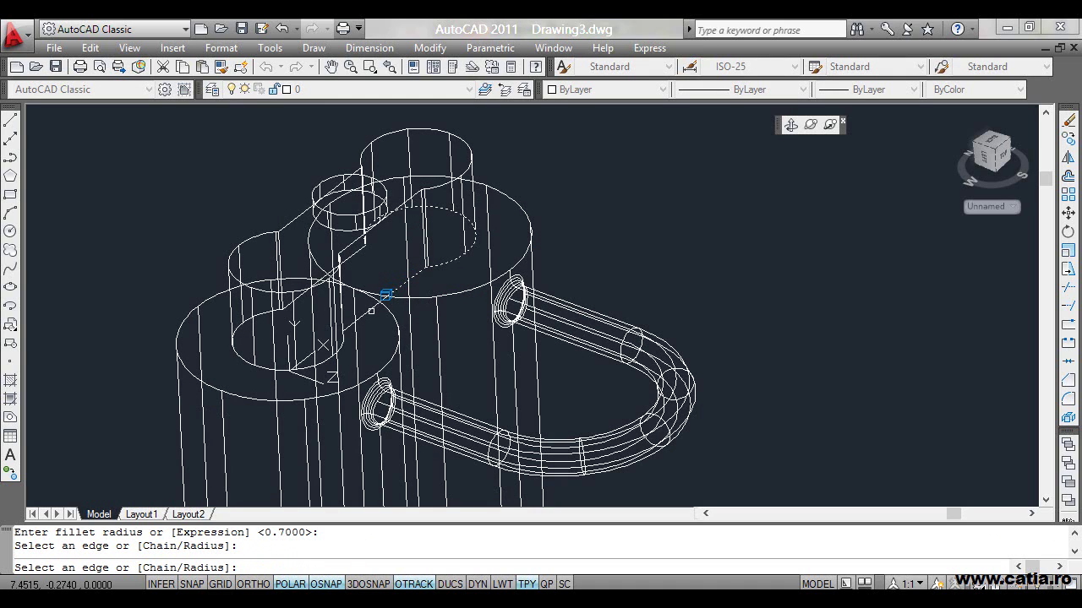
left_click(399, 299)
scroll(407, 302, "up", 2)
scroll(401, 296, "up", 2)
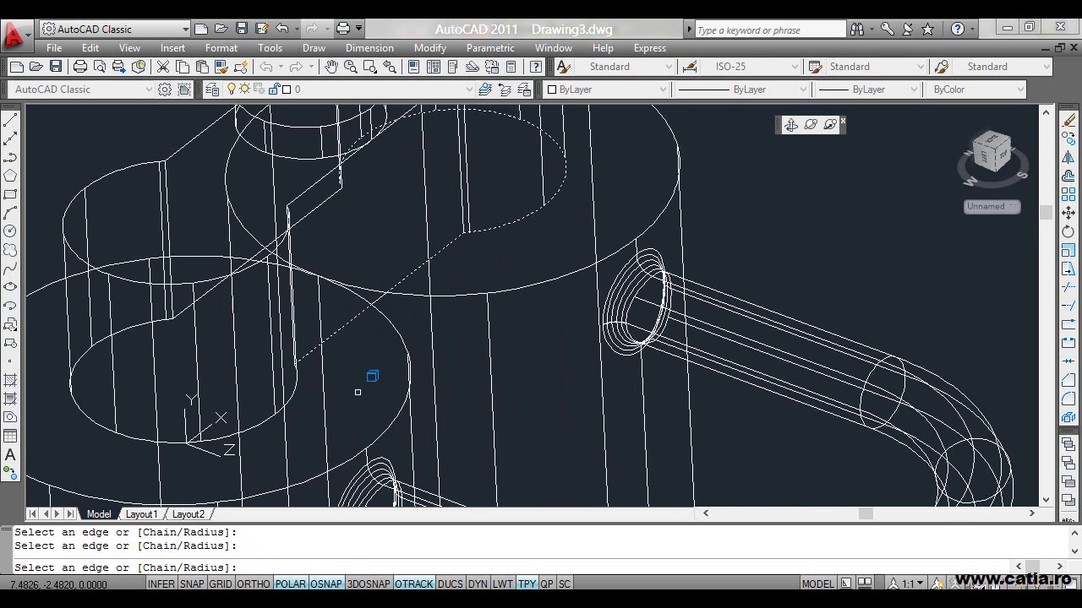
left_click(260, 424)
Step: Reach the hidden bridge edges and apply the 0.7 fillet to all six edges
left_click(817, 128)
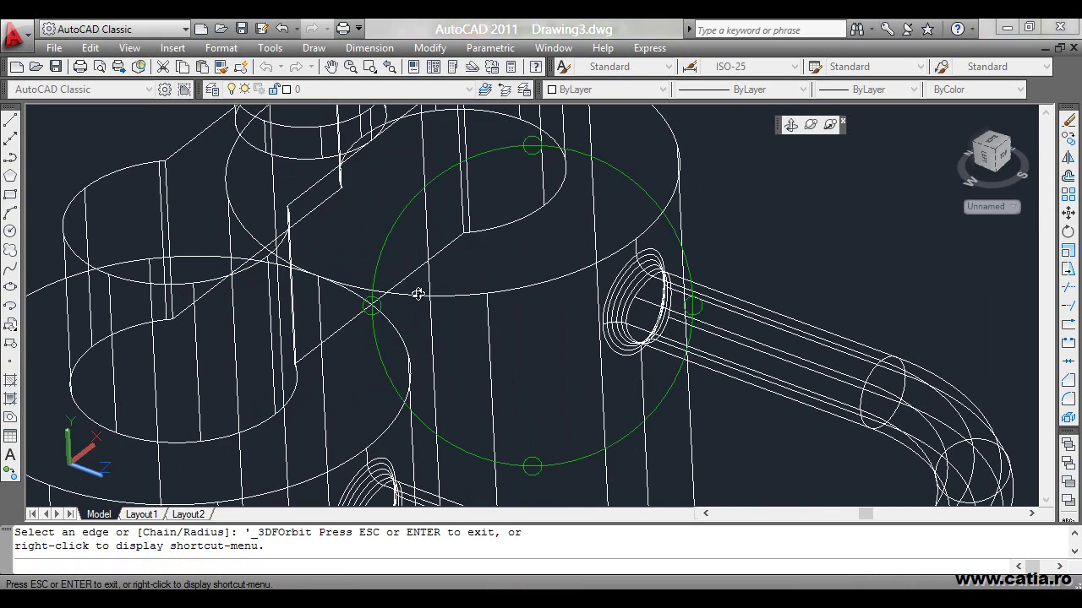
mouse_move(418, 292)
left_mouse_down()
mouse_move(679, 201)
mouse_move(501, 352)
mouse_move(485, 343)
mouse_move(582, 398)
mouse_move(580, 369)
left_mouse_up()
right_click(539, 361)
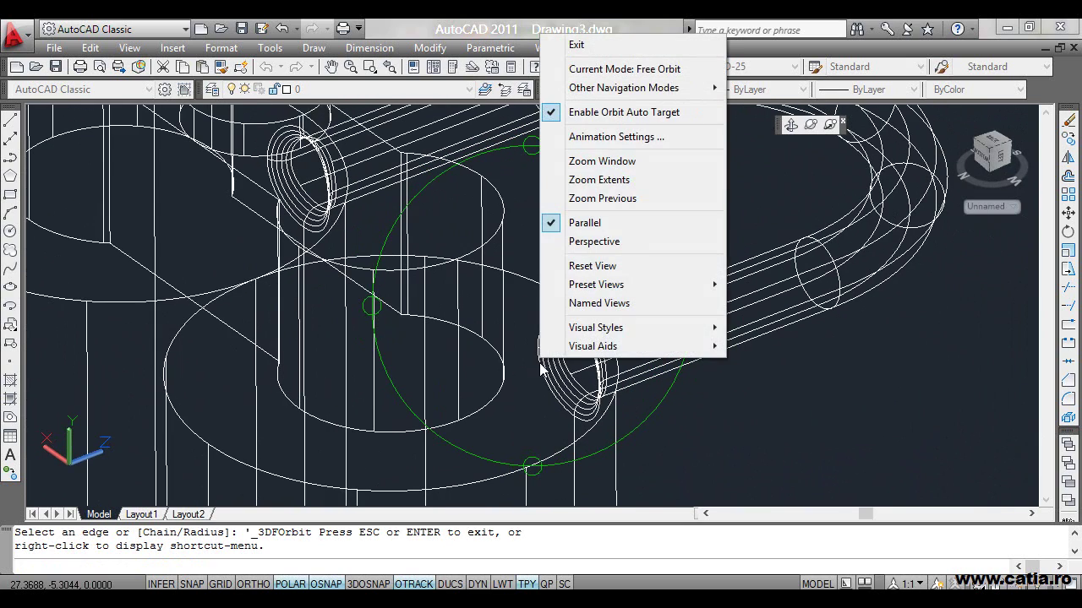
left_click(580, 46)
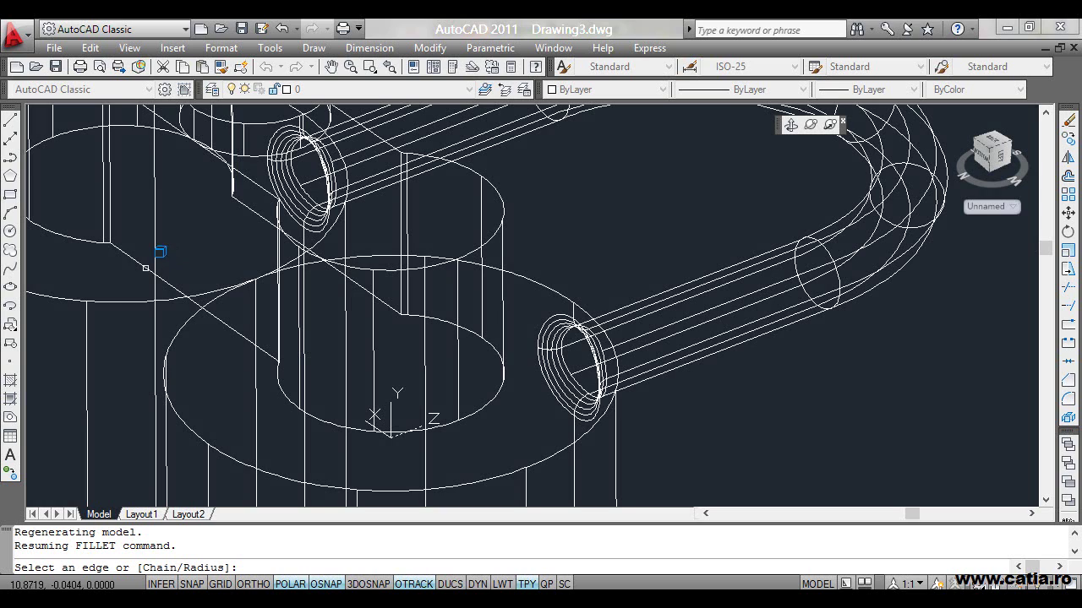
middle_click_drag(558, 239, 708, 231)
scroll(708, 231, "down", 2)
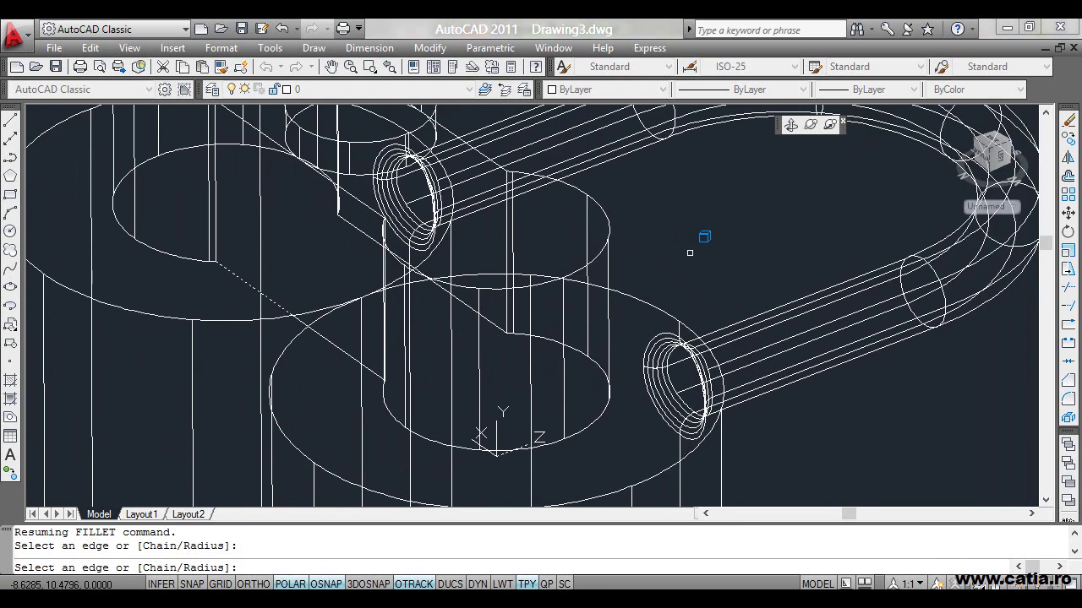
scroll(700, 241, "down", 3)
key("Return")
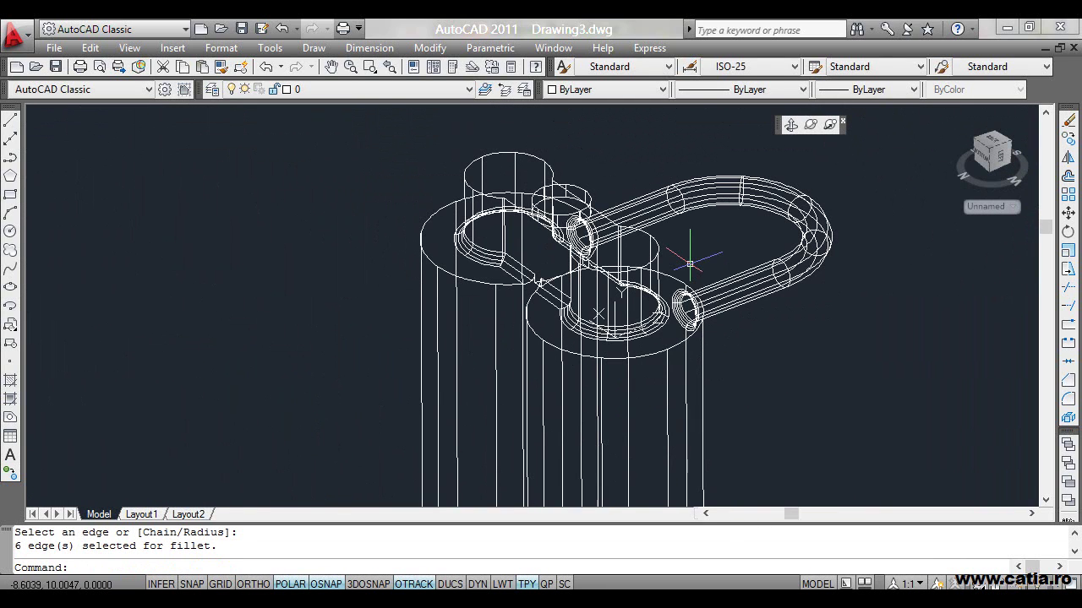
left_click(831, 124)
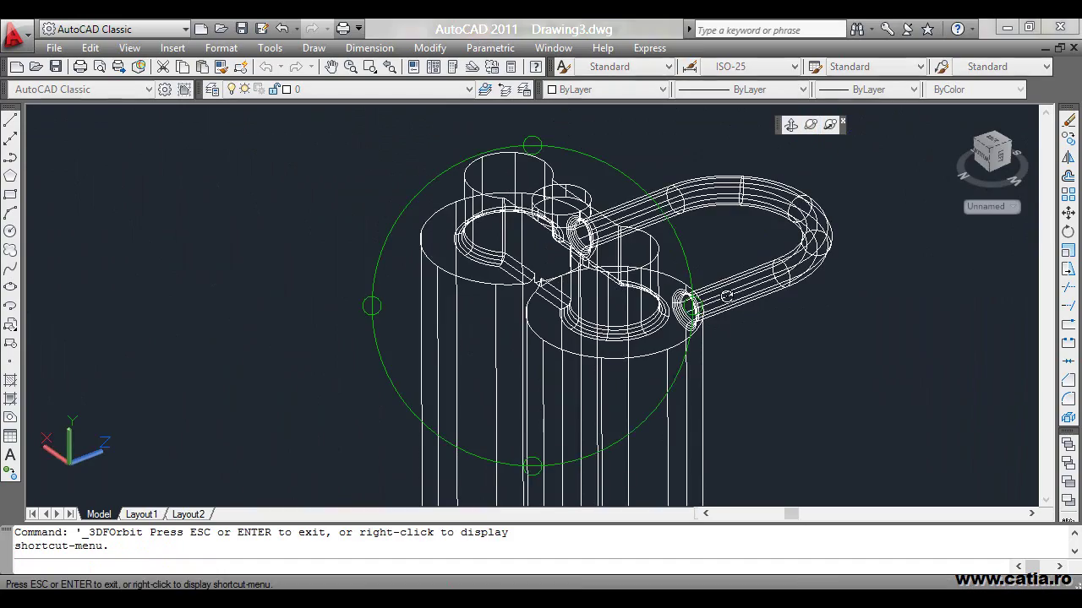
mouse_move(642, 279)
left_mouse_down()
mouse_move(599, 321)
mouse_move(545, 301)
mouse_move(645, 306)
mouse_move(476, 340)
mouse_move(518, 338)
left_mouse_up()
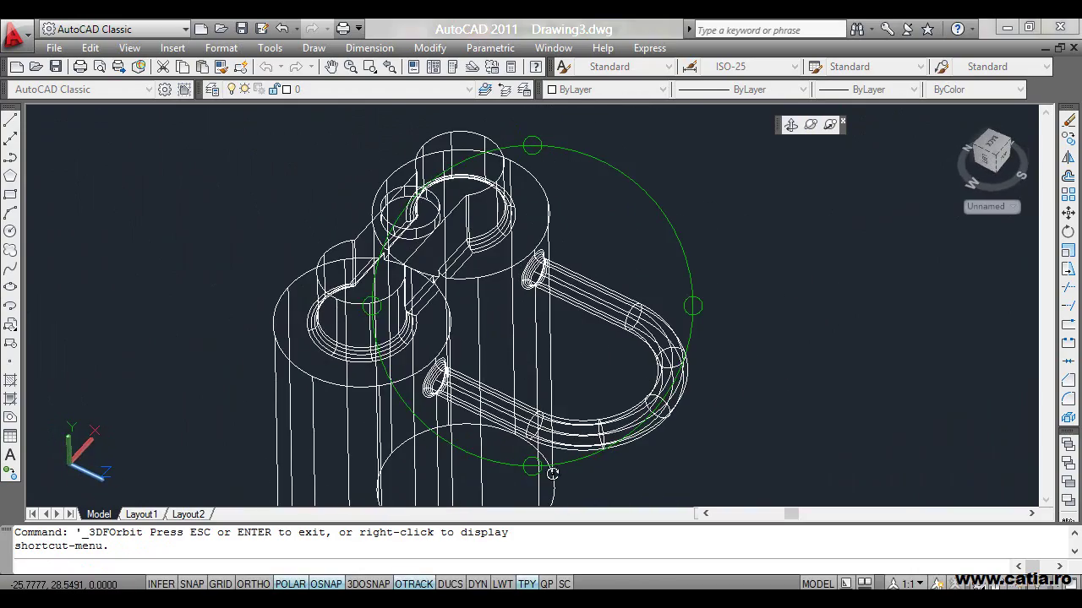
key("Escape")
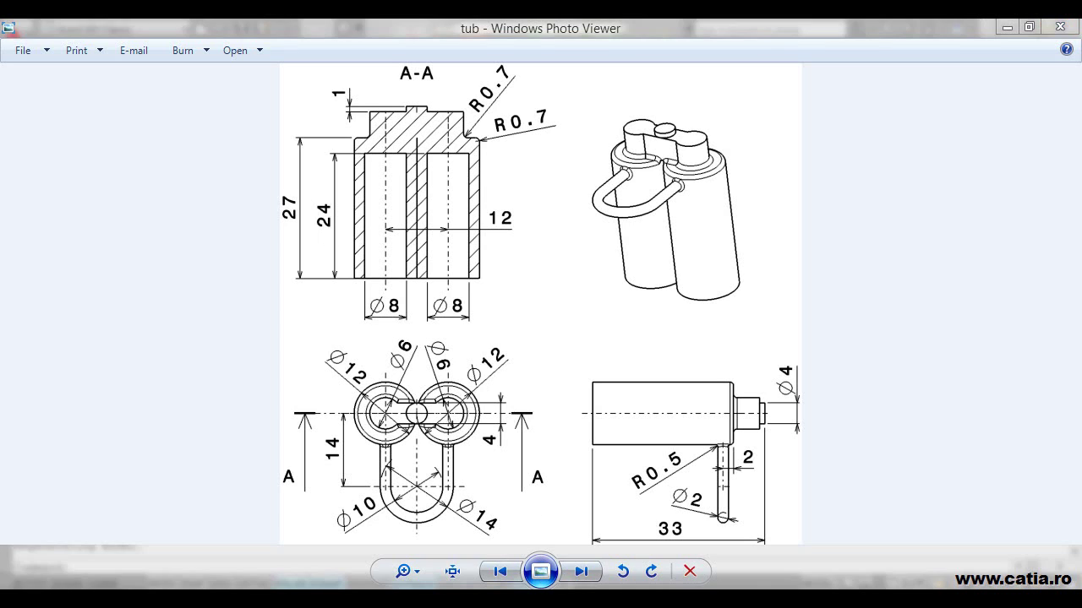
key("alt+Tab")
scroll(454, 329, "down", 3)
scroll(454, 329, "up", 2)
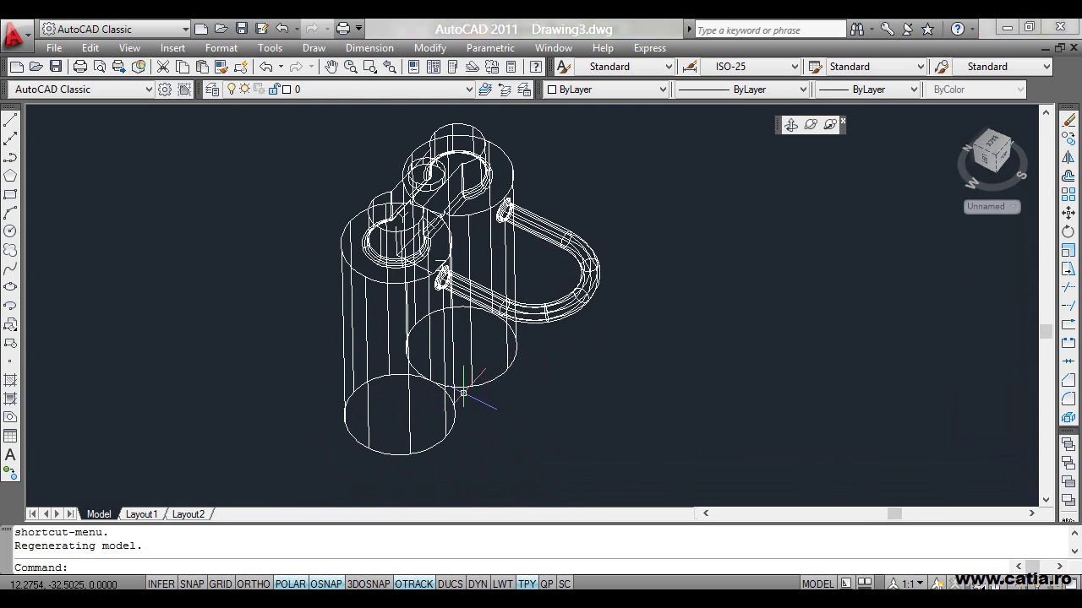
Step: Restore the UCS to World
scroll(460, 376, "up", 1)
scroll(461, 375, "up", 1)
type("ucs")
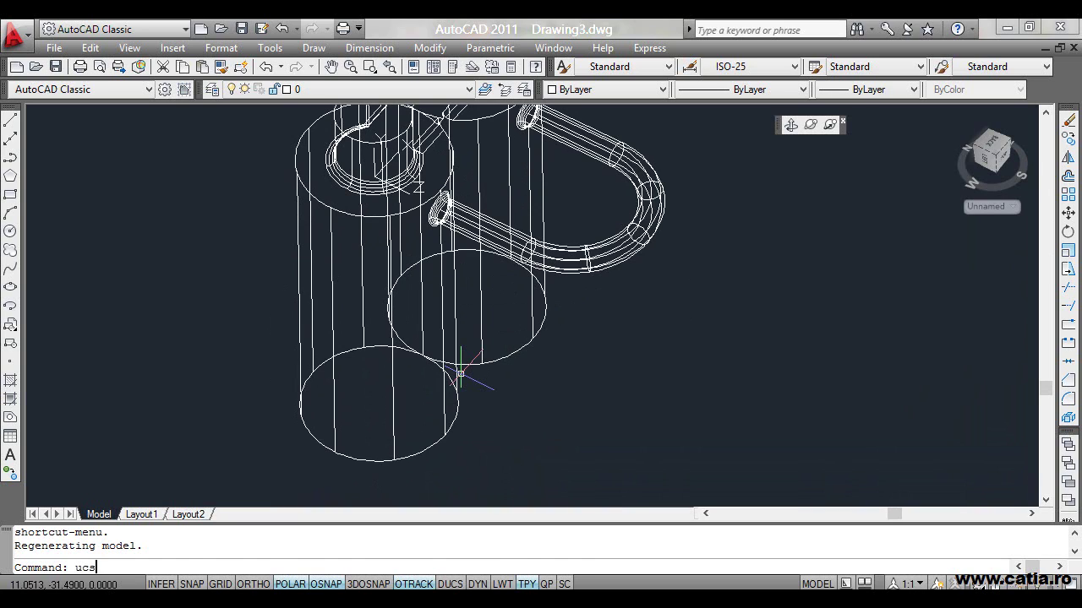
key("Return")
type("w")
key("Return")
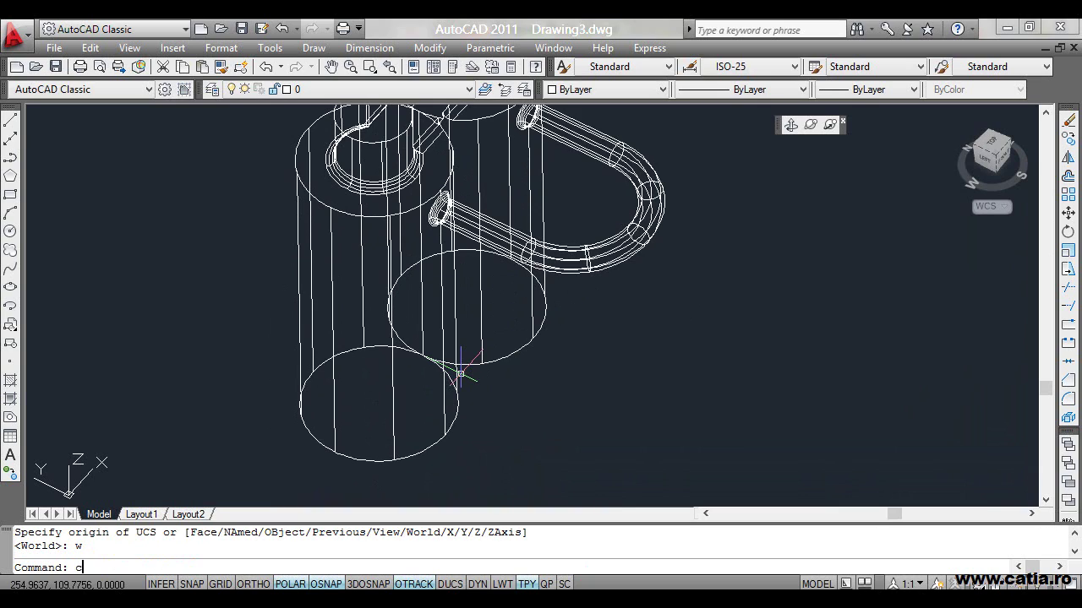
Step: Draw radius-4 circles centred in the lower and upper cylinders
key("Return")
left_click(381, 403)
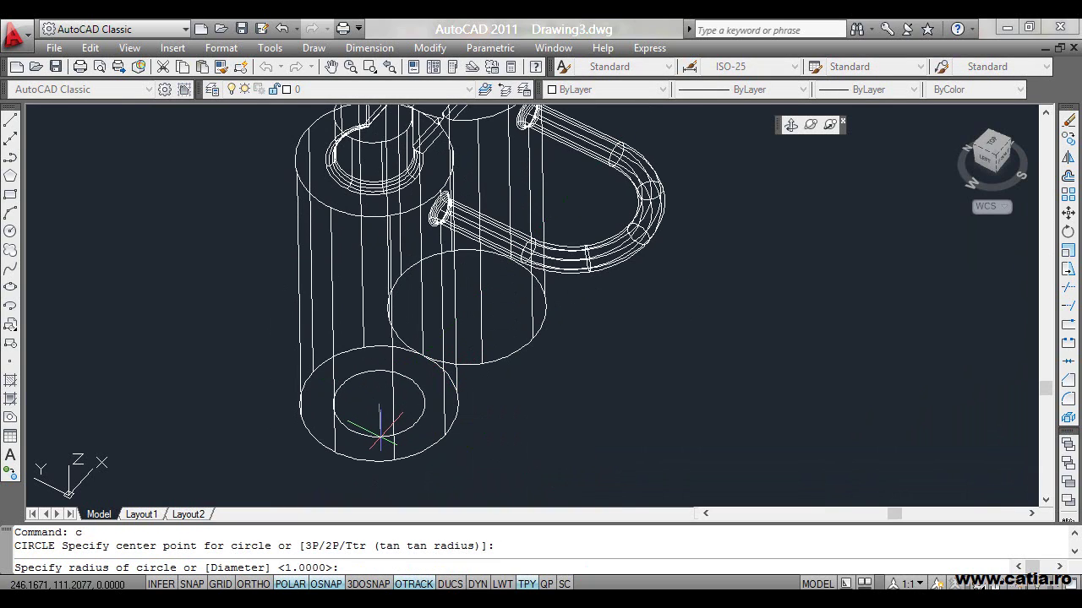
type("4")
key("Return")
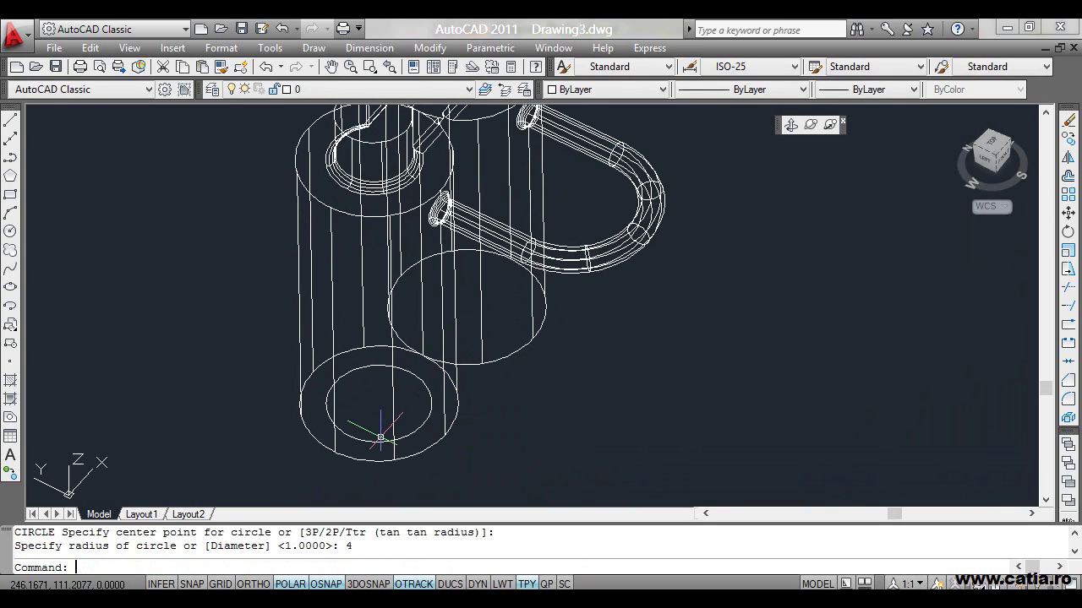
type("c")
key("Return")
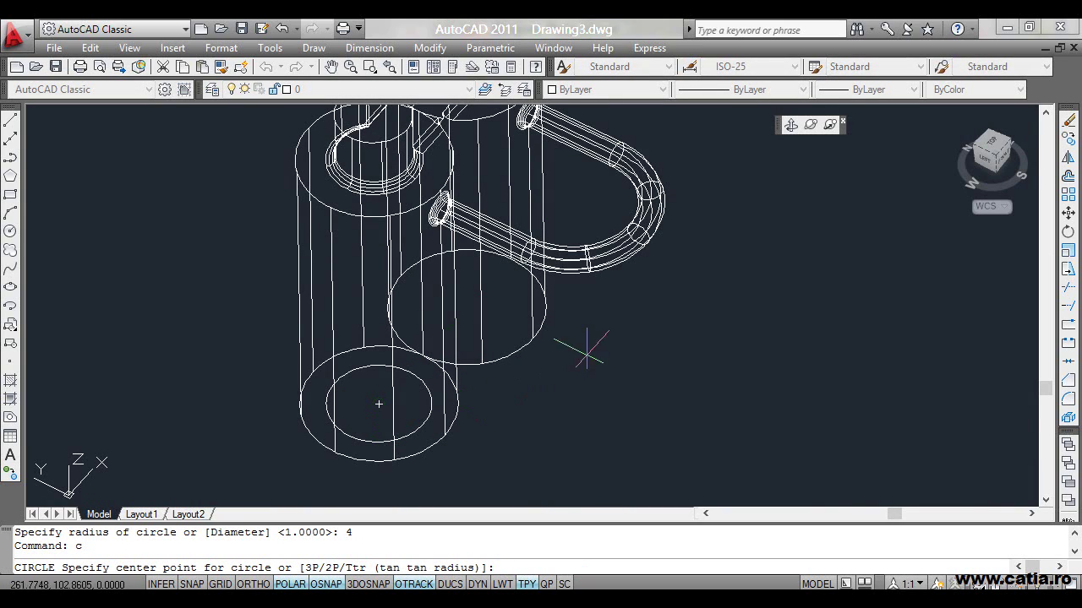
left_click(467, 307)
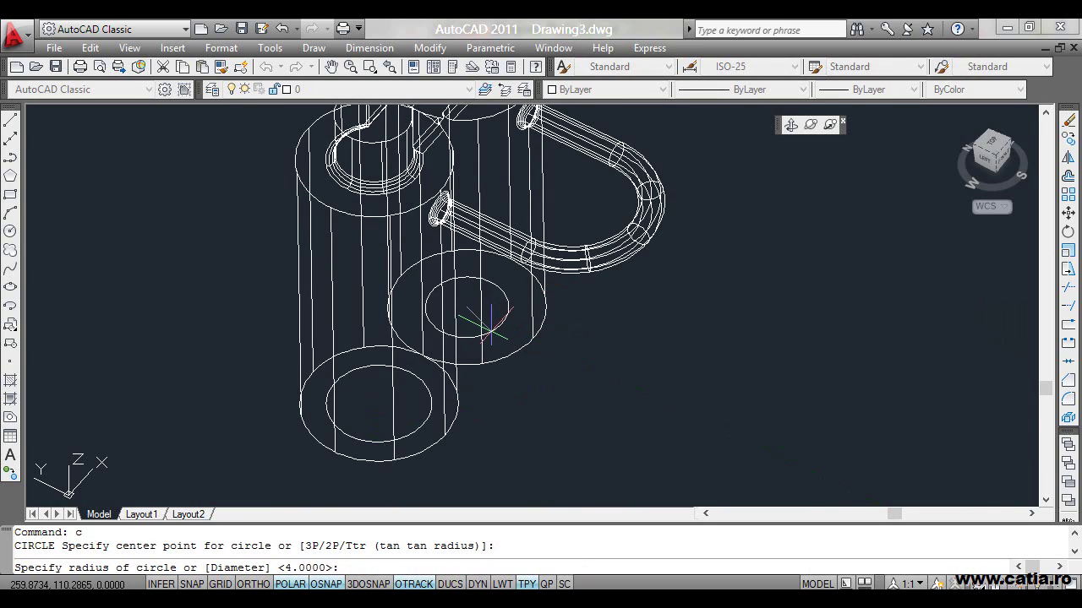
type("4")
key("Return")
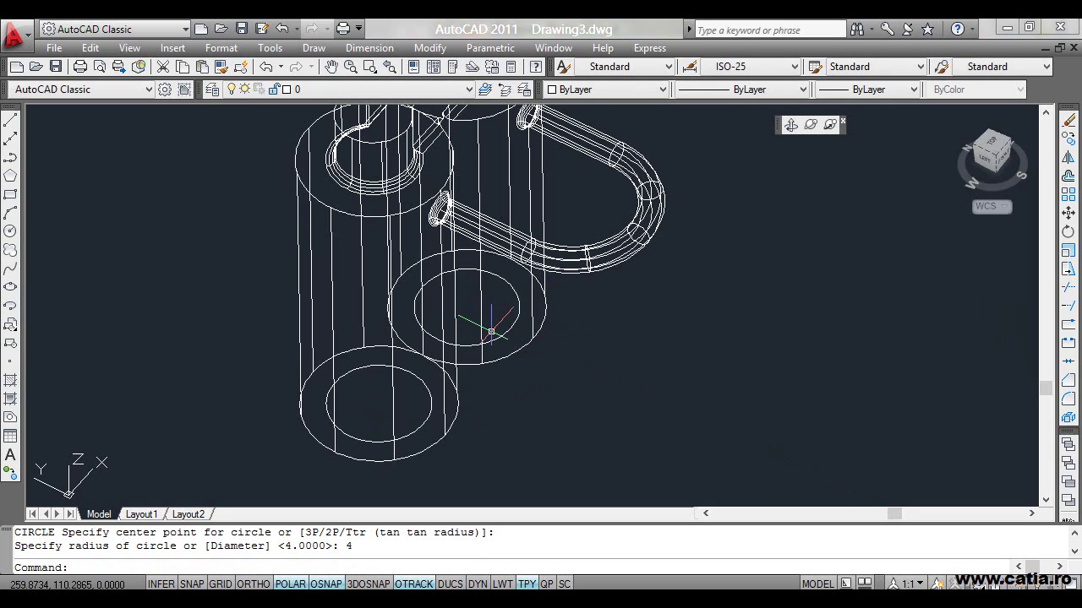
Step: Extrude the two radius-4 inner circles 24 units high into cylinders inside the tubes
type("extrude")
key("Return")
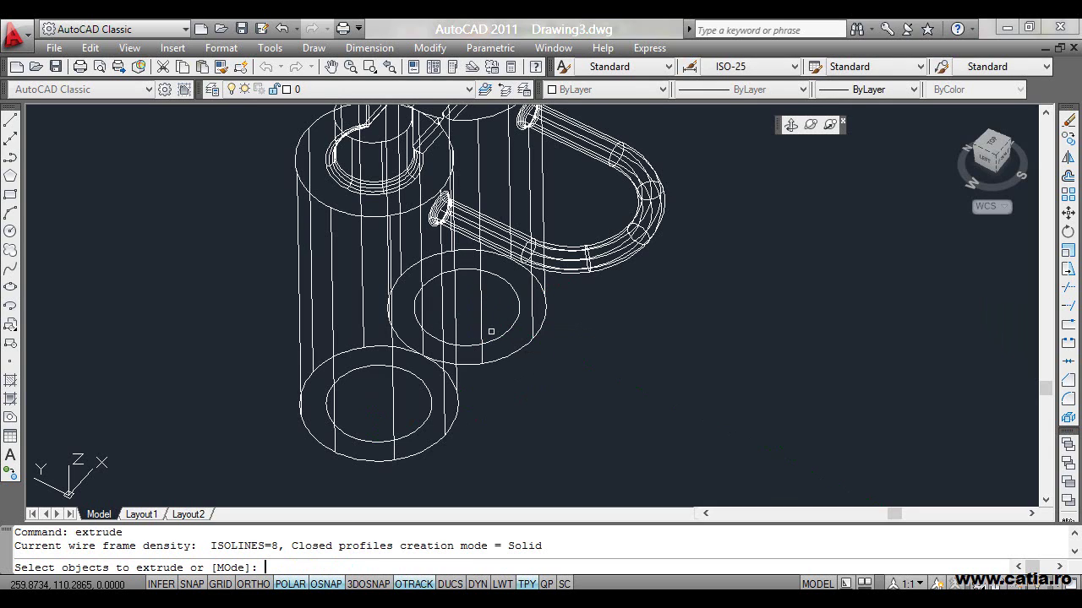
left_click(418, 430)
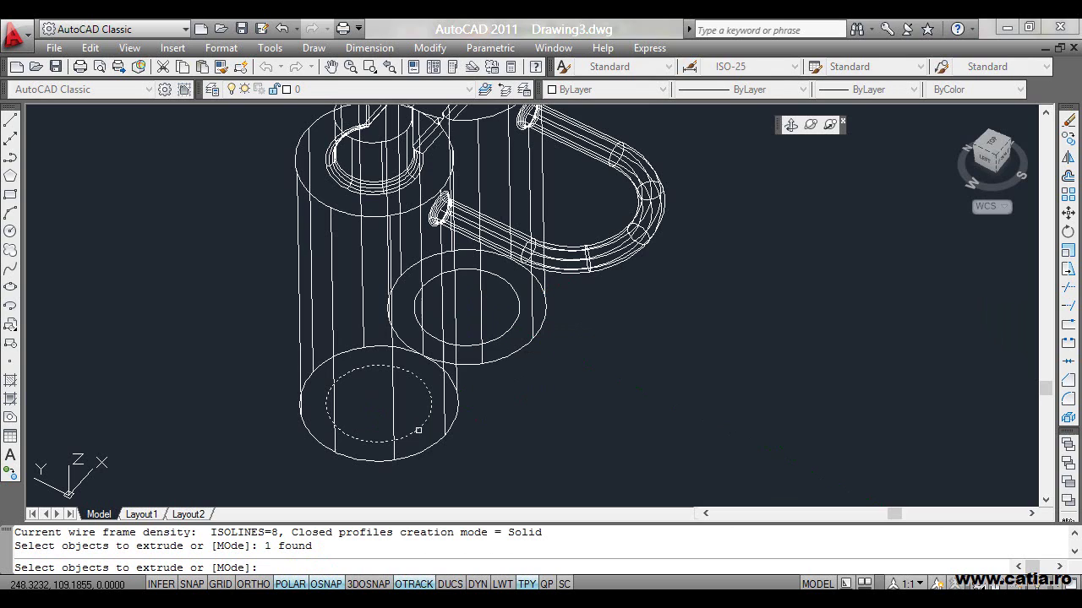
left_click(503, 334)
key("Return")
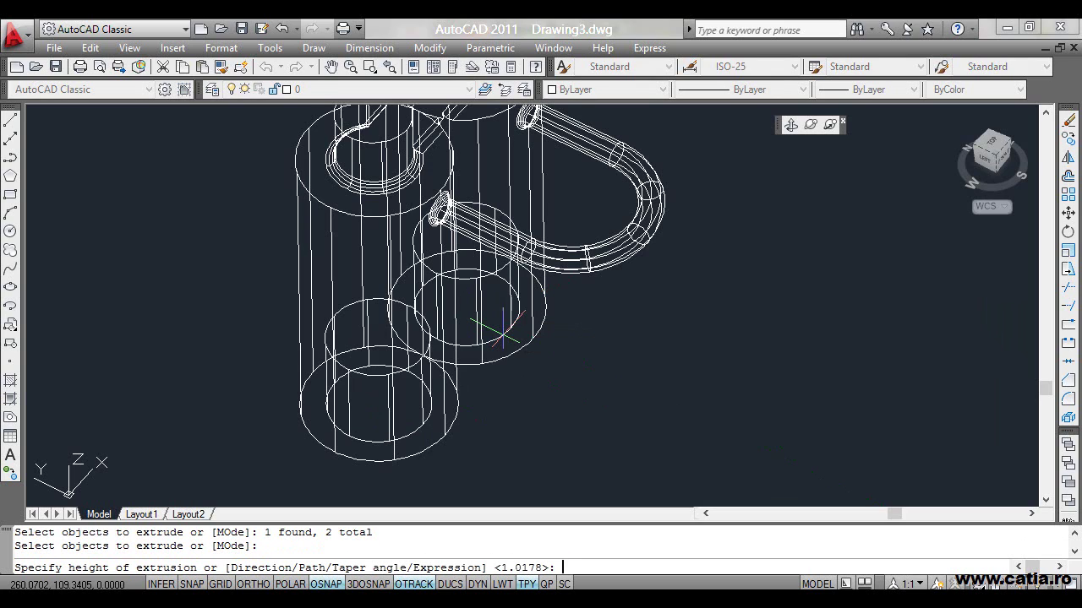
type("24")
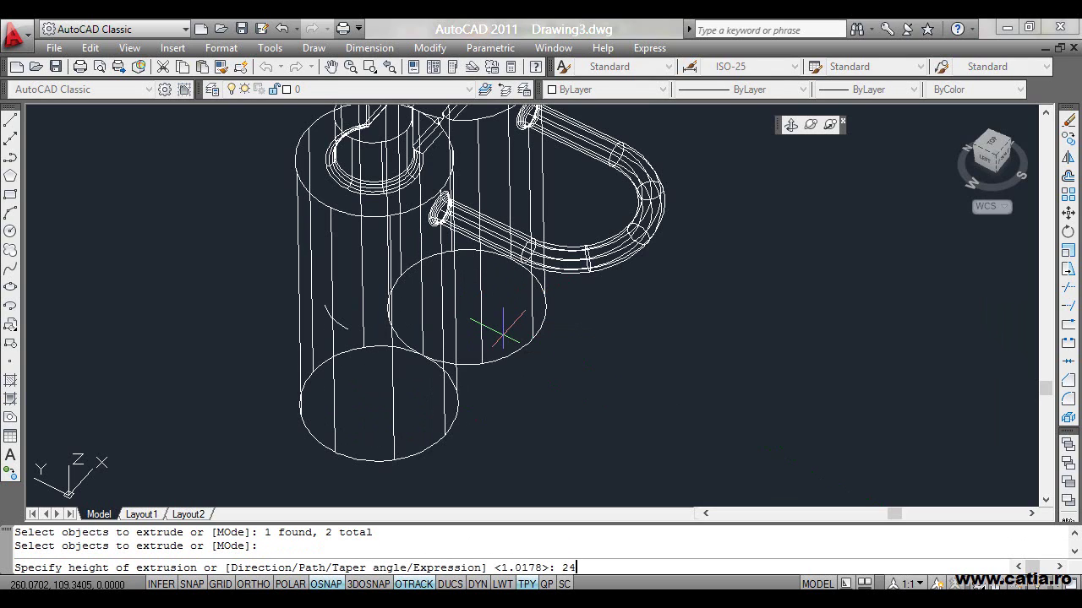
key("Return")
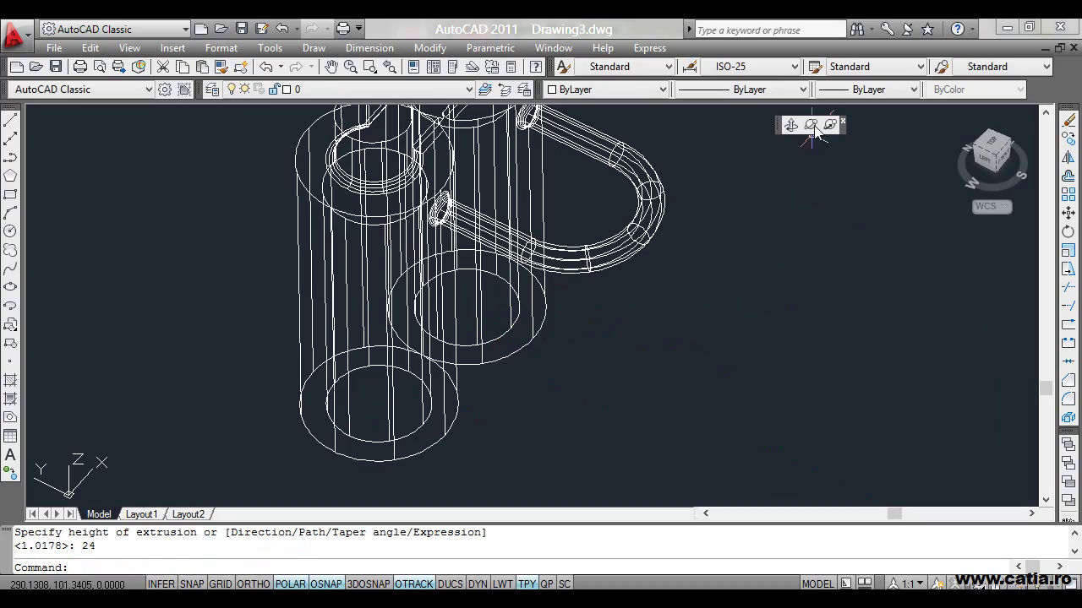
left_click(811, 125)
mouse_move(642, 330)
left_mouse_down()
mouse_move(623, 321)
mouse_move(606, 345)
mouse_move(411, 302)
mouse_move(567, 334)
mouse_move(582, 316)
mouse_move(575, 380)
mouse_move(596, 387)
left_mouse_up()
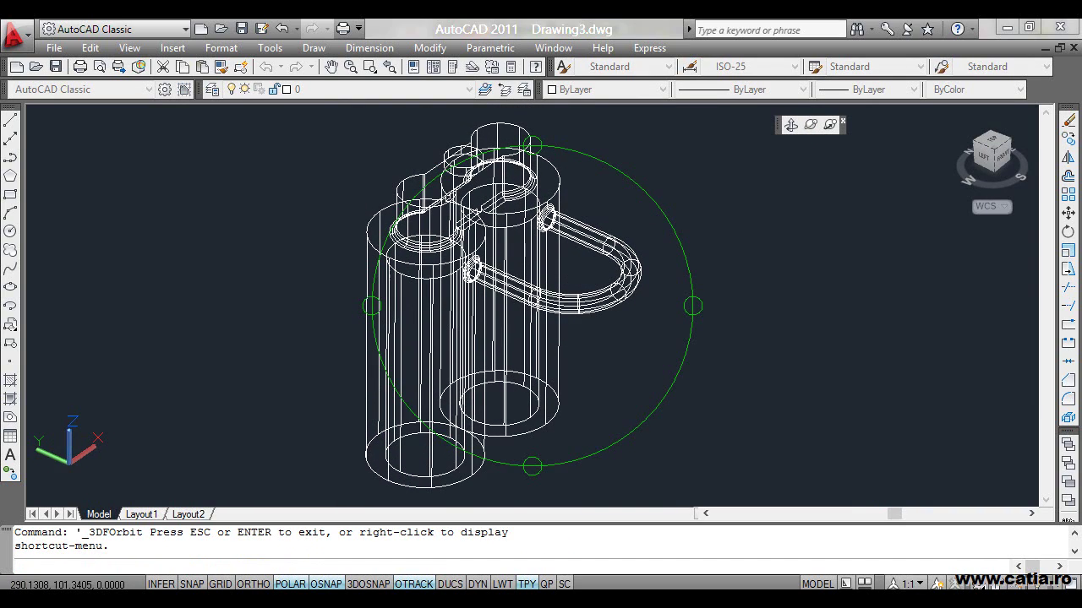
Step: Subtract both 24-unit inner cylinders from the twin-tube body to bore the tubes
key("Escape")
type("subtract")
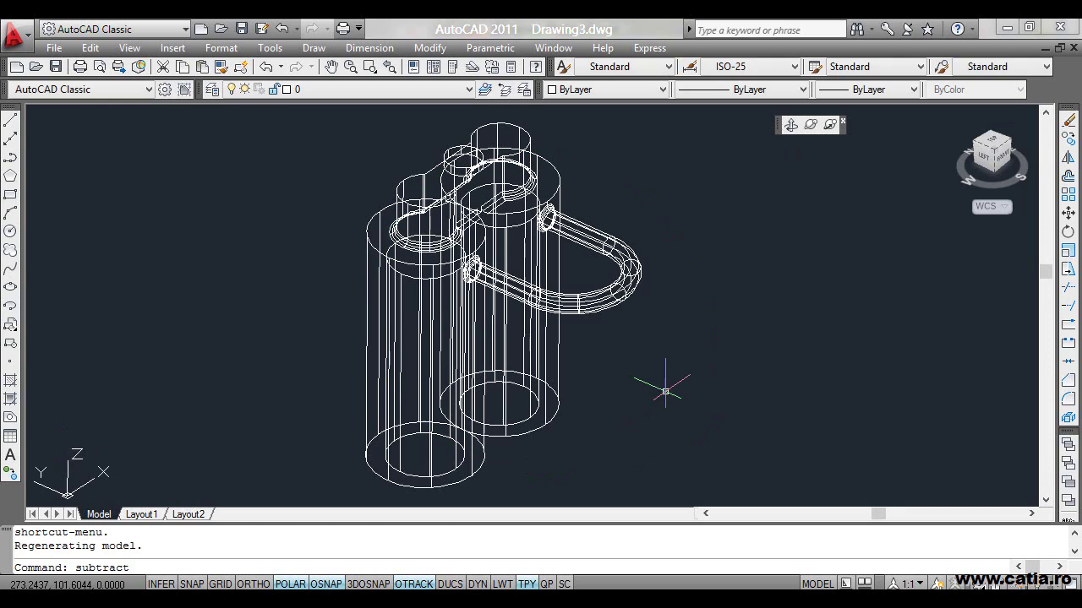
key("Return")
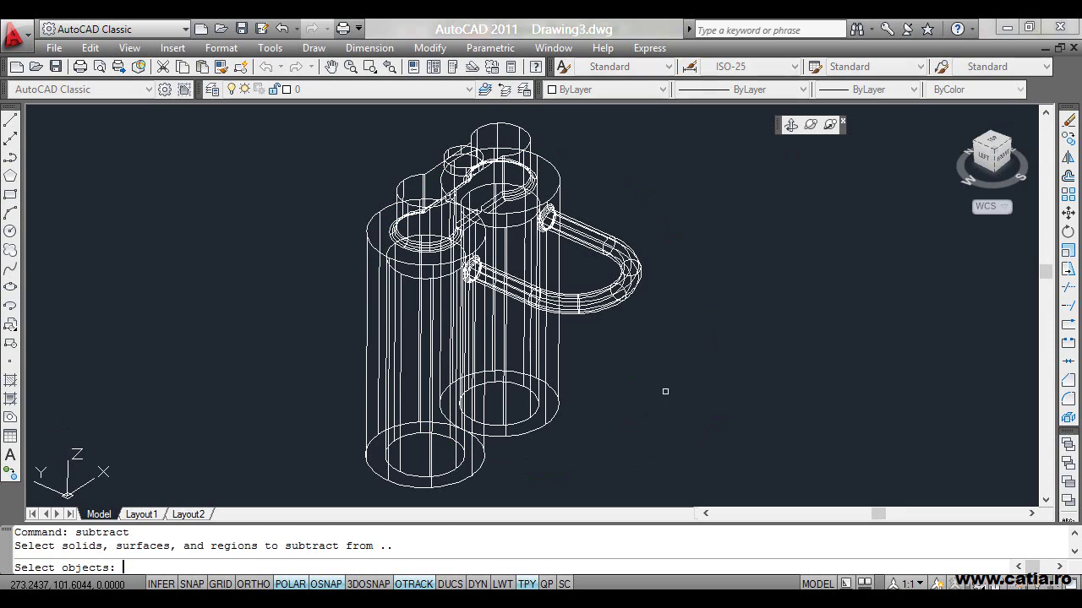
left_click(558, 406)
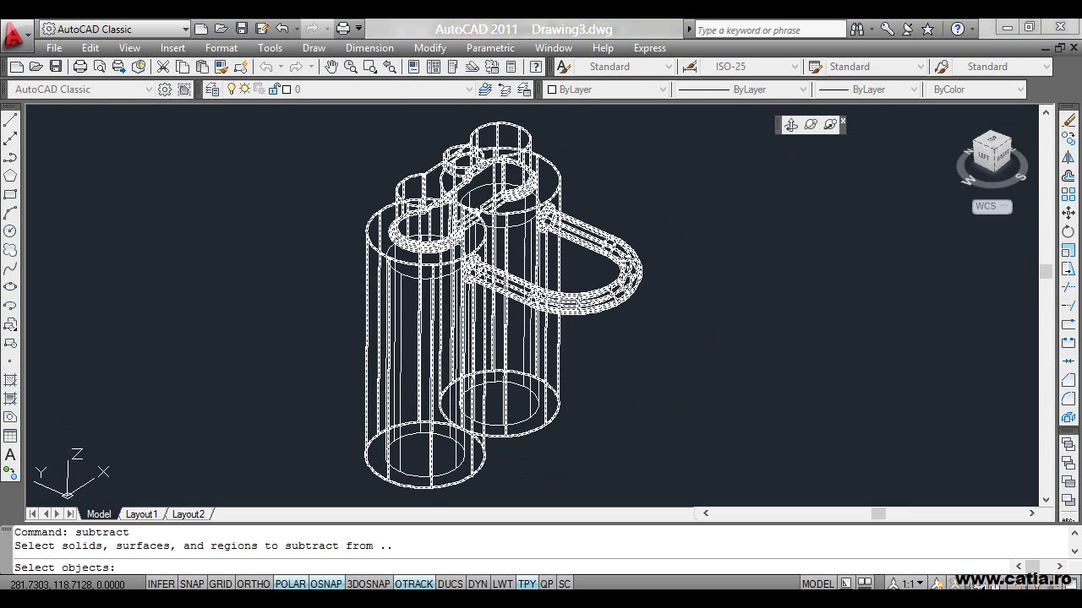
left_click(585, 295)
key("Return")
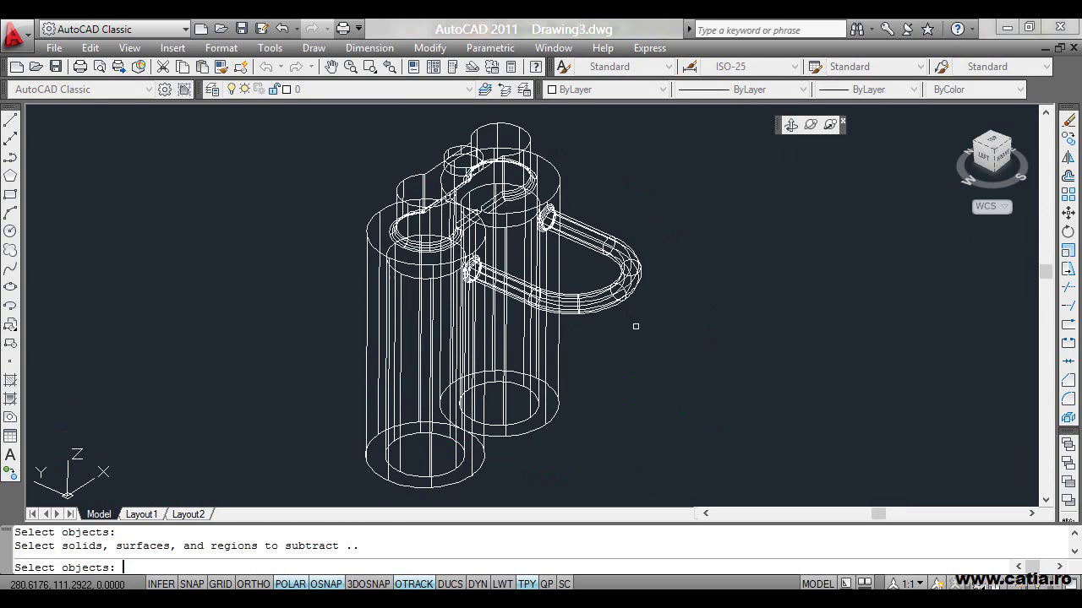
left_click(451, 472)
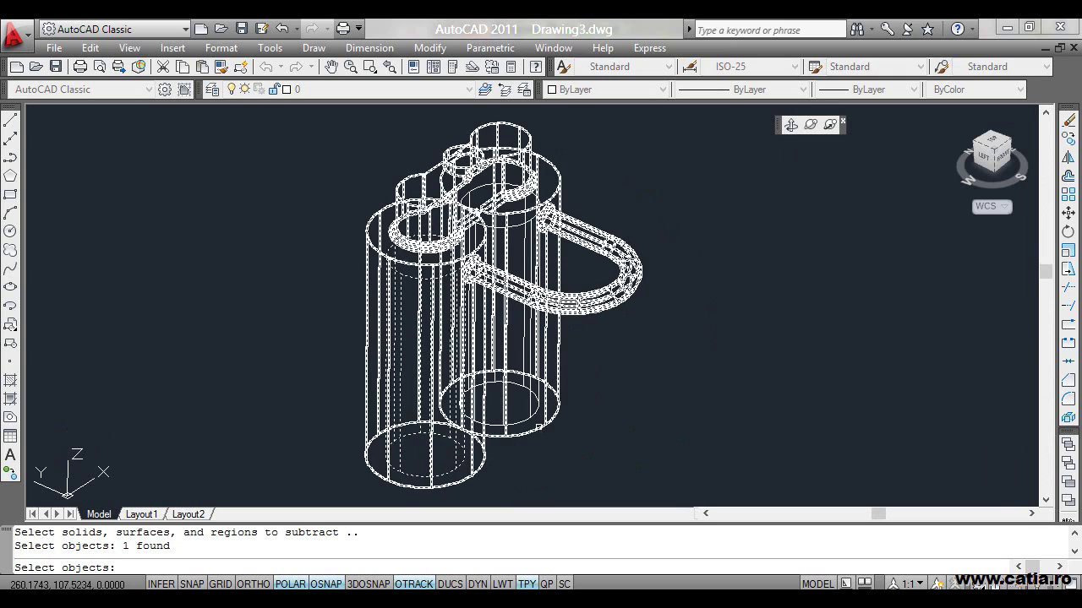
left_click(524, 417)
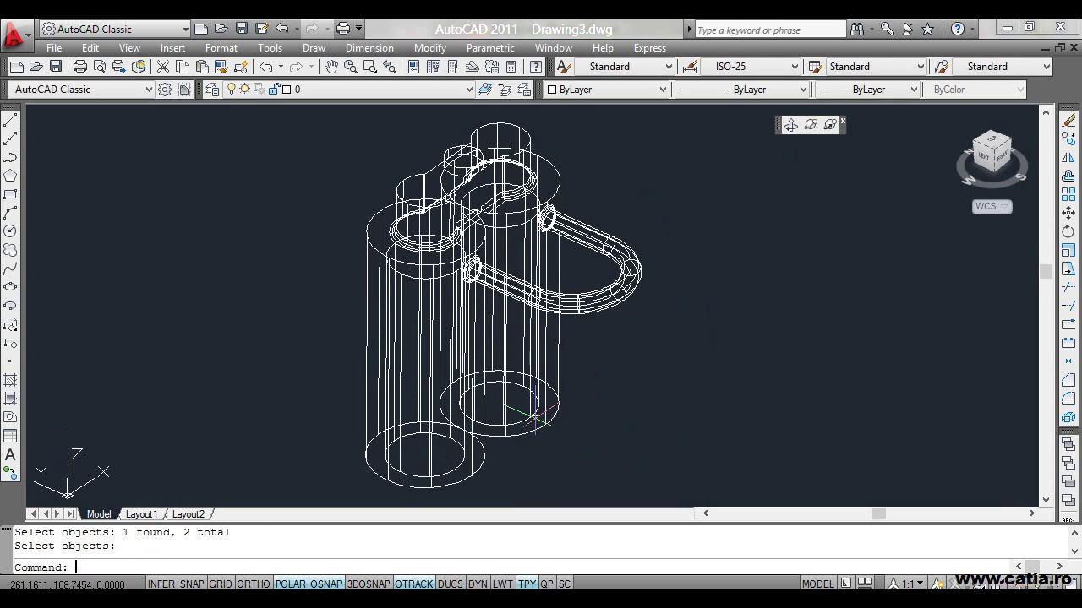
key("Return")
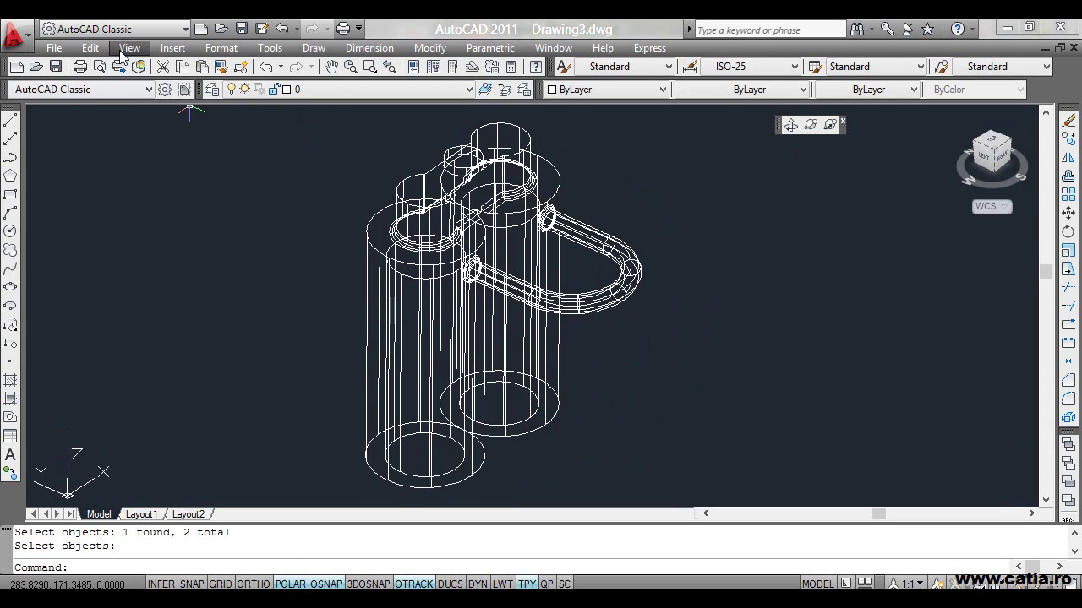
Step: Switch to the X-Ray visual style and turn the model so its front faces the viewer
left_click(130, 47)
mouse_move(165, 432)
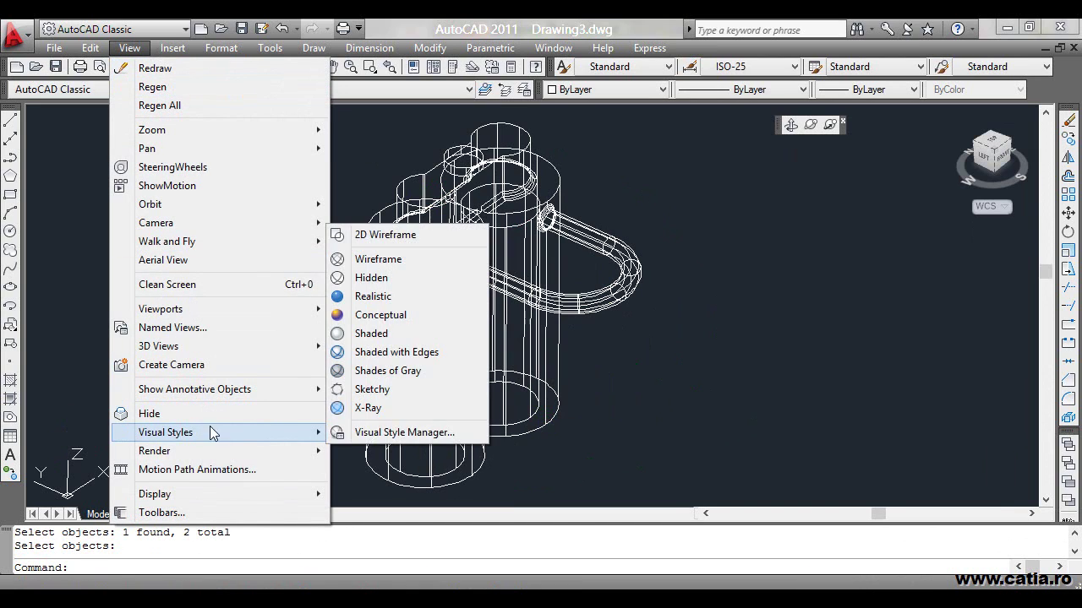
left_click(355, 407)
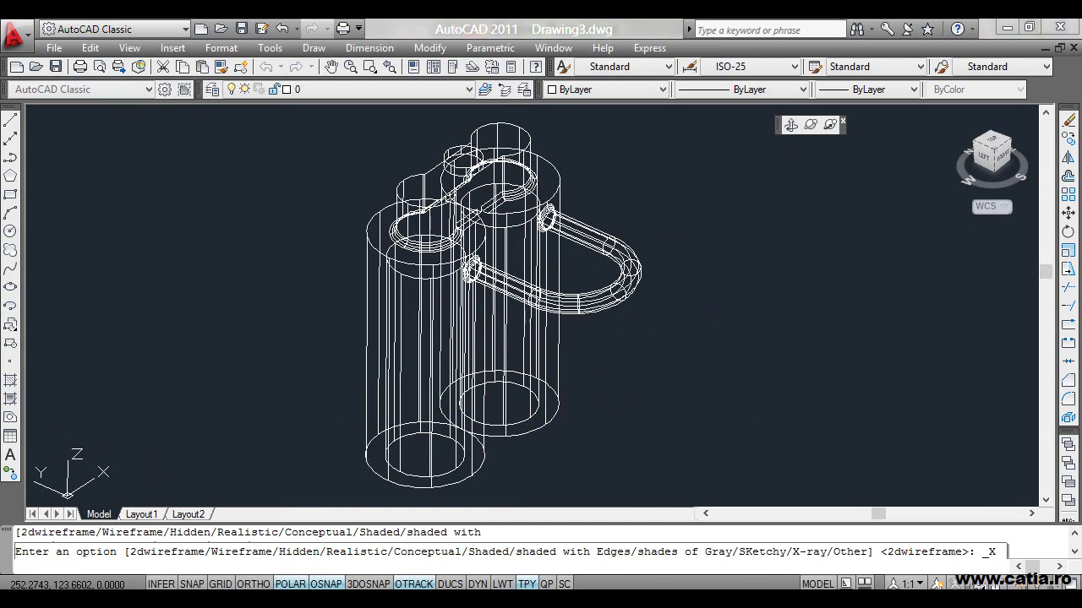
left_click(812, 126)
mouse_move(603, 406)
left_mouse_down()
mouse_move(526, 355)
mouse_move(411, 340)
mouse_move(529, 327)
mouse_move(594, 299)
mouse_move(445, 333)
mouse_move(615, 329)
mouse_move(430, 174)
mouse_move(585, 250)
mouse_move(532, 273)
mouse_move(698, 271)
mouse_move(594, 333)
mouse_move(602, 299)
mouse_move(510, 340)
mouse_move(541, 360)
mouse_move(526, 367)
left_mouse_up()
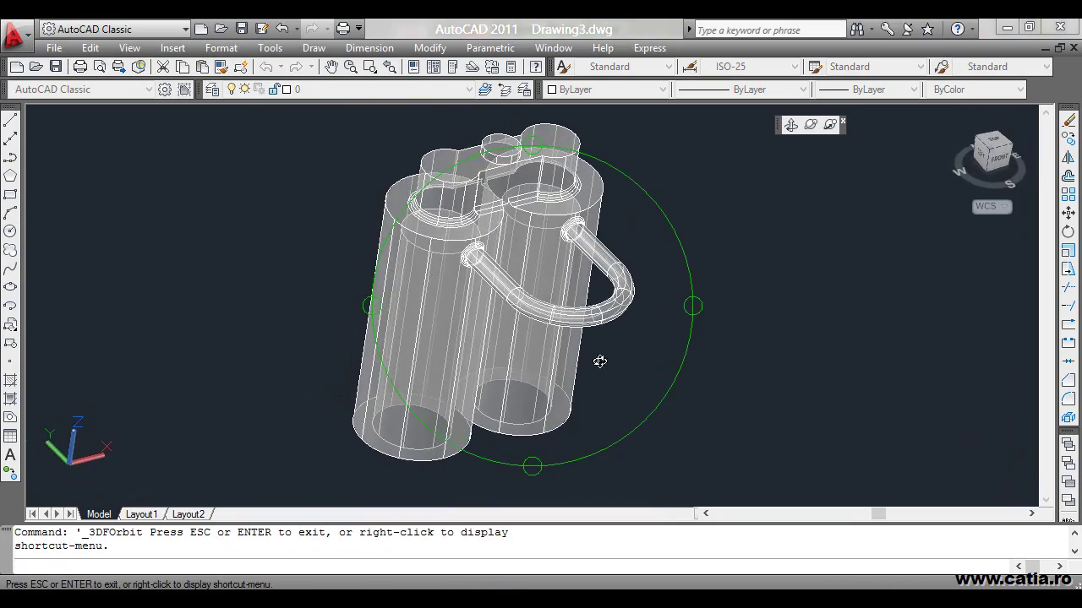
key("Escape")
type("masspr")
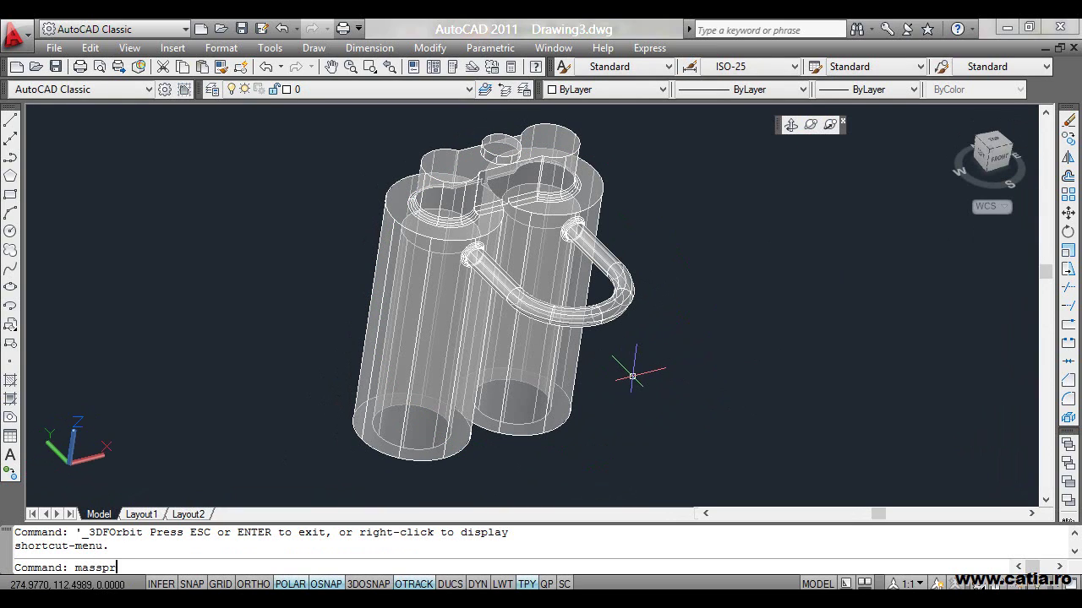
Step: Run MASSPROP on the finished solid, note its 4234.2272 volume, and close the report
type("op")
key("Return")
left_click(568, 404)
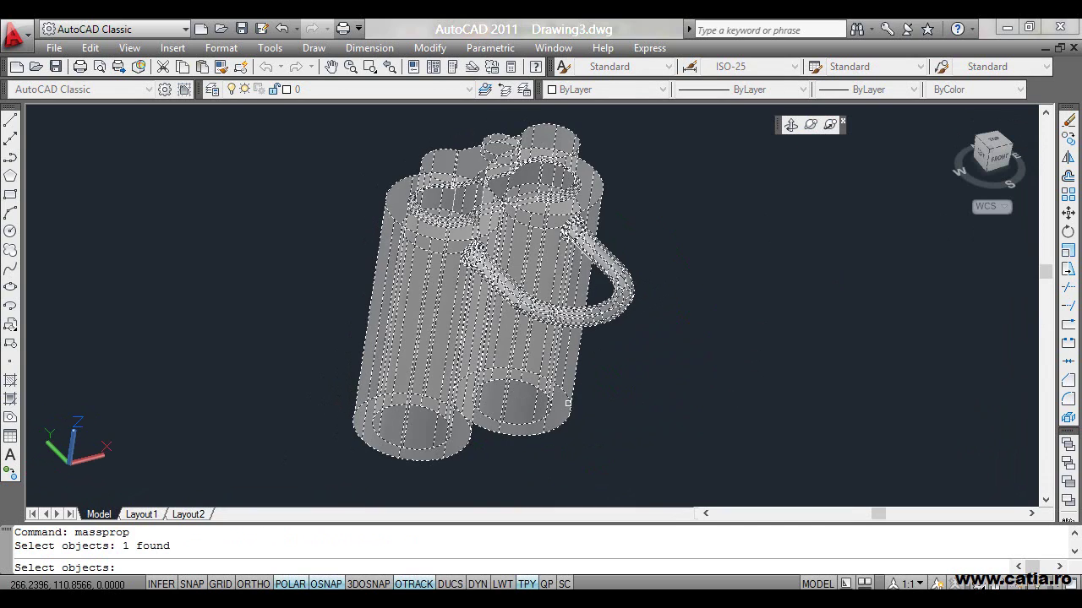
key("Return")
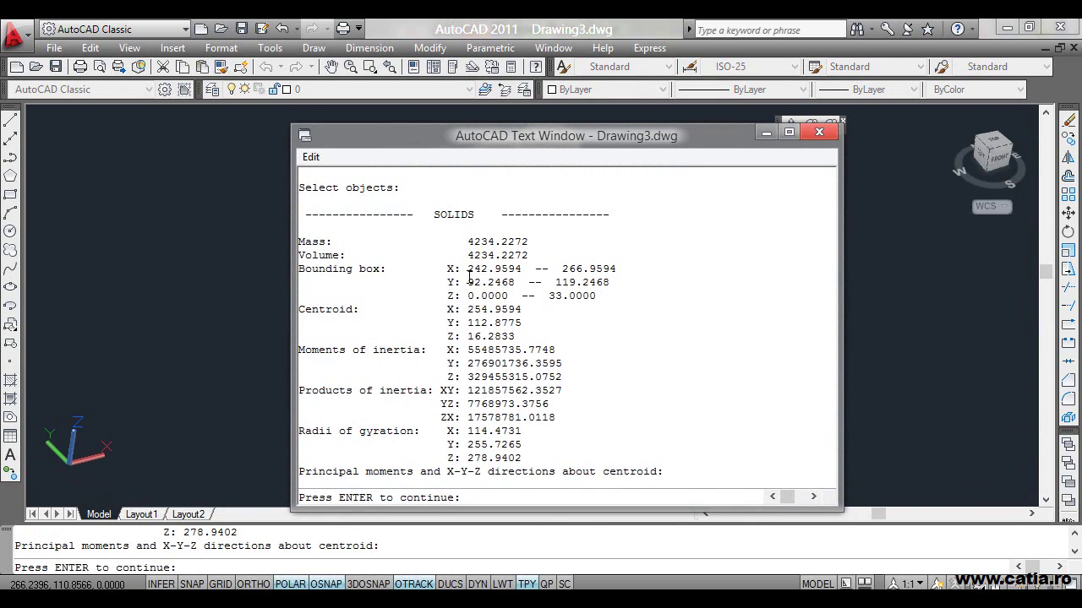
left_click_drag(489, 256, 534, 256)
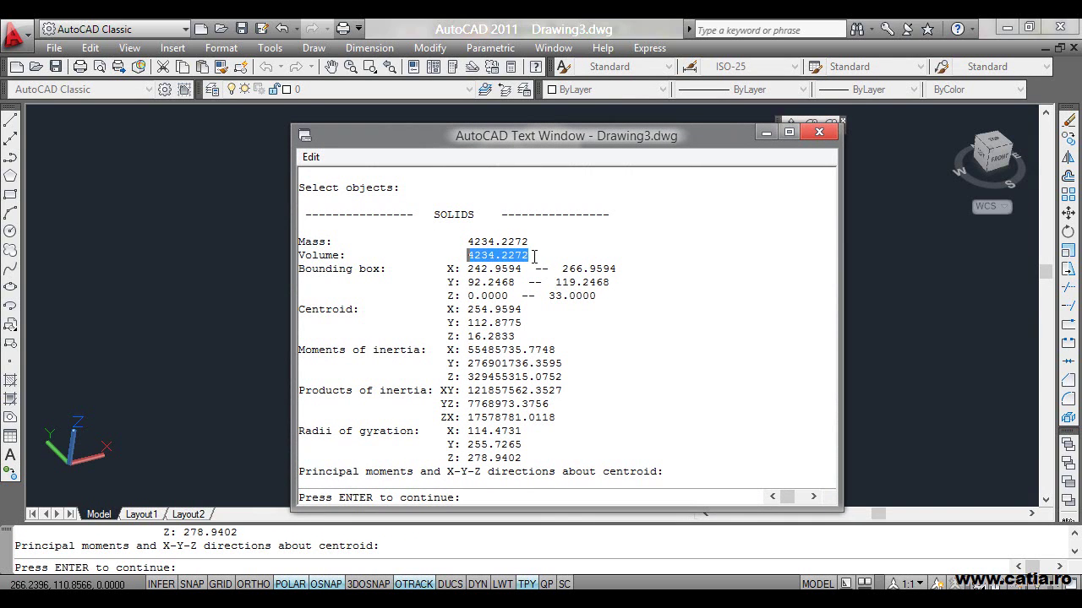
left_click(819, 132)
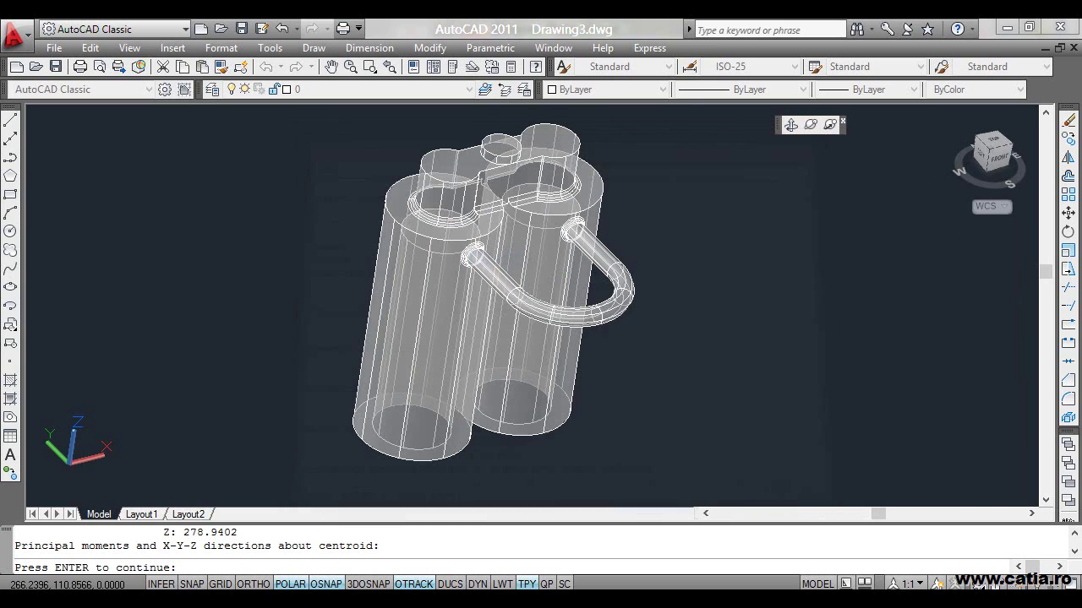